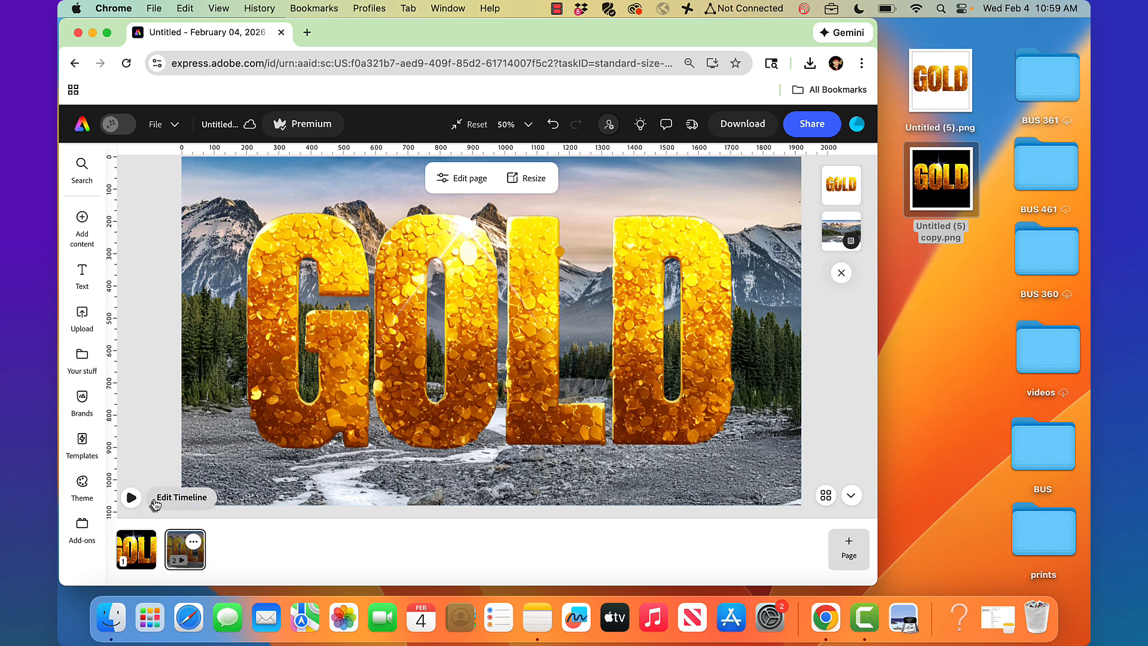
Preview the animation, then switch to page 1 with the black background
left_click(134, 507)
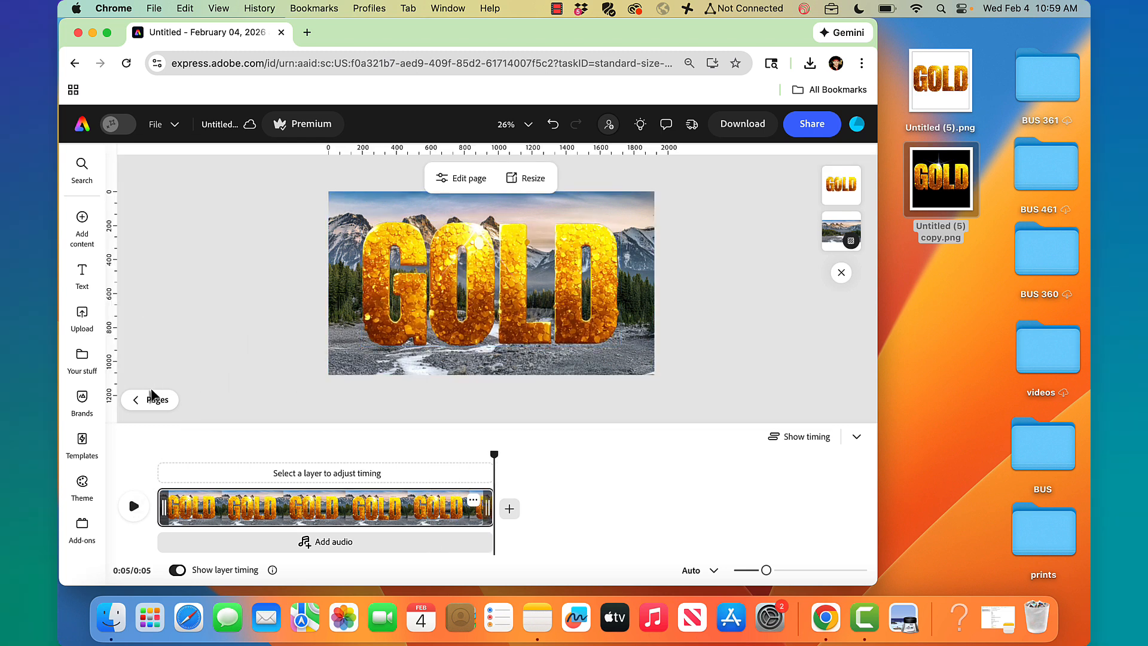
left_click(852, 438)
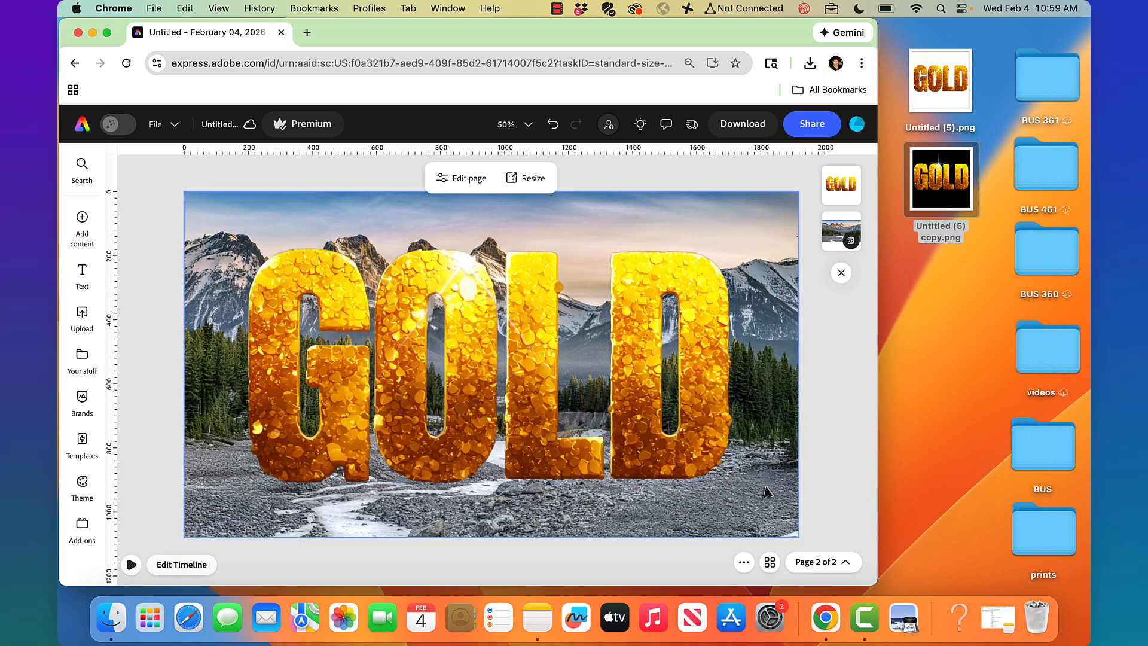
left_click(820, 560)
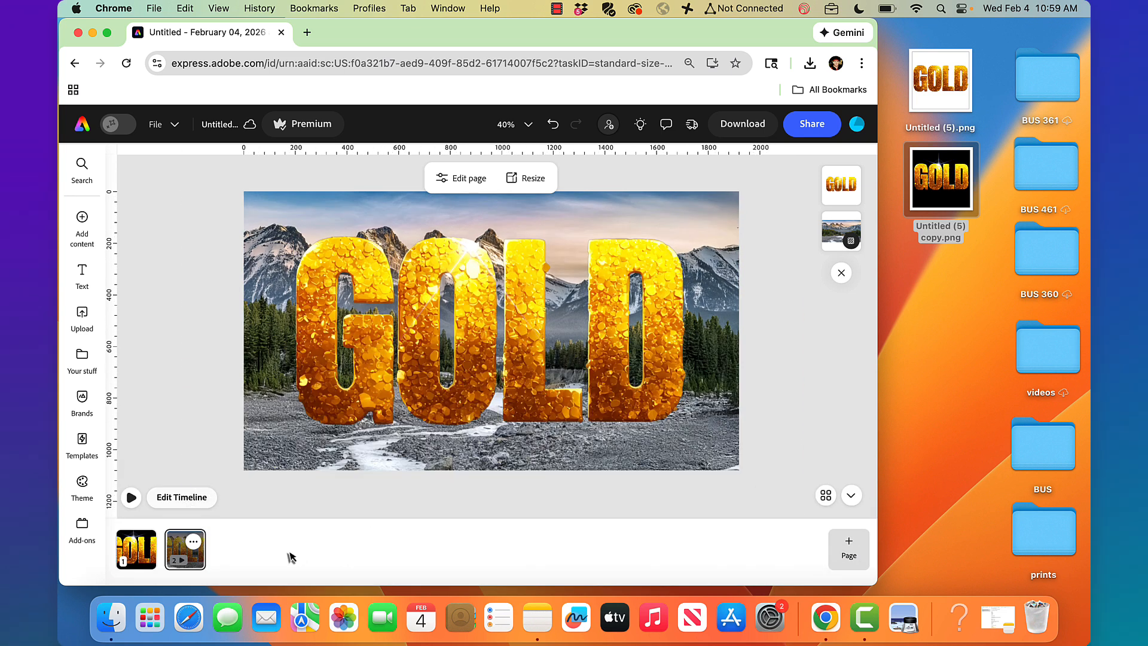
left_click(146, 561)
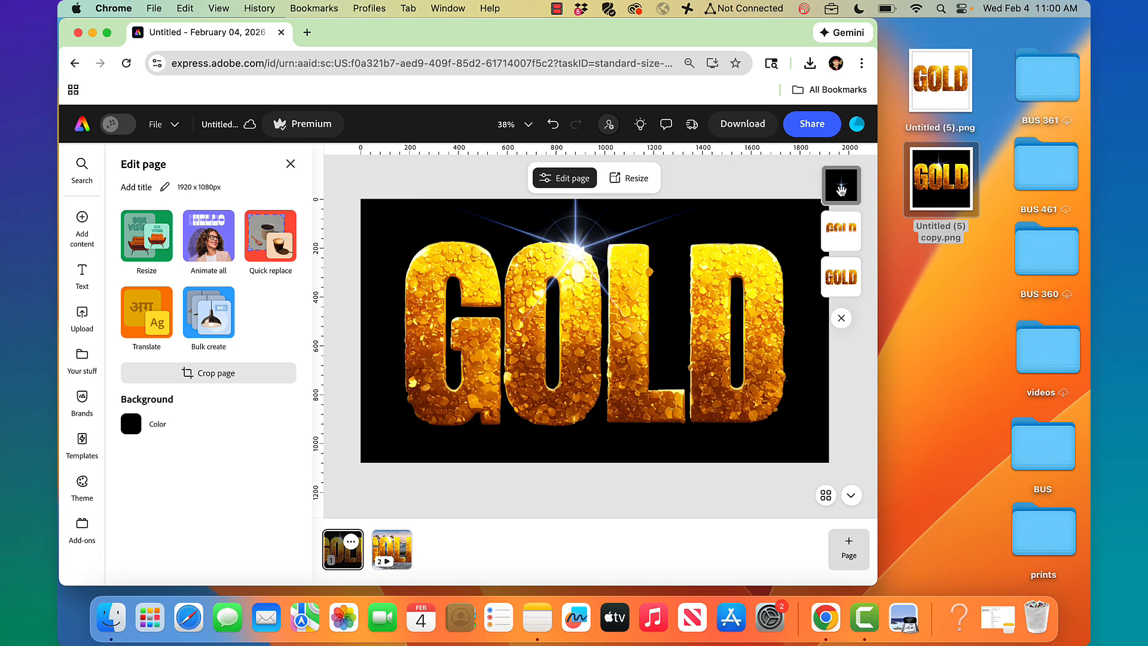
Fade the starburst sparkle on page 1 to 0% opacity
left_click(851, 281)
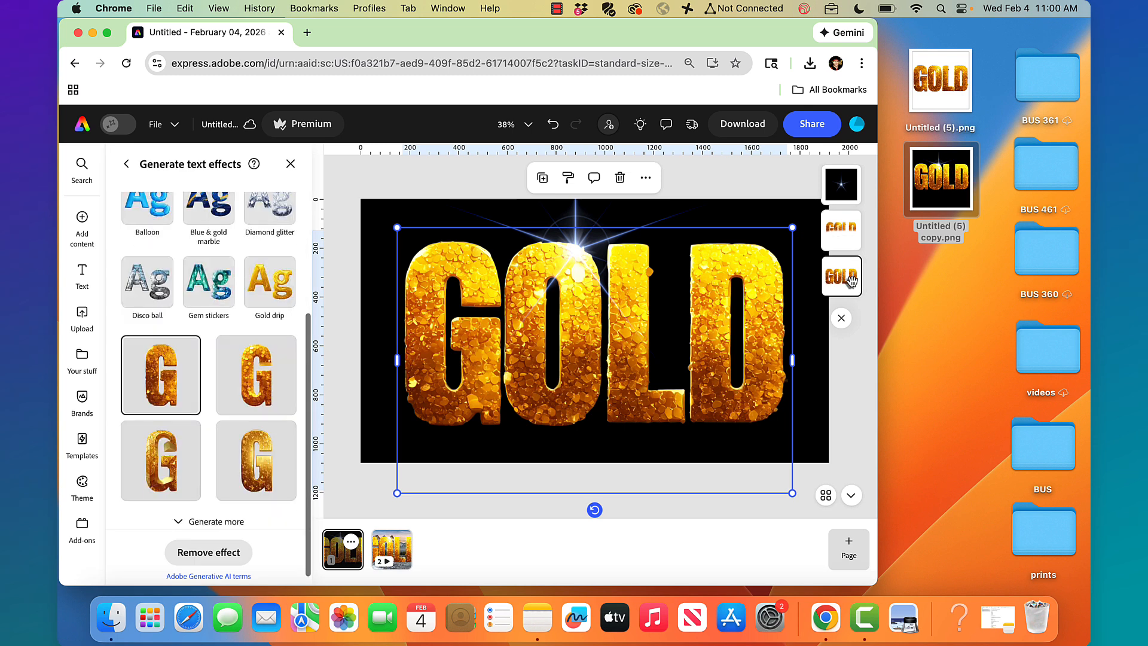
left_click(949, 84)
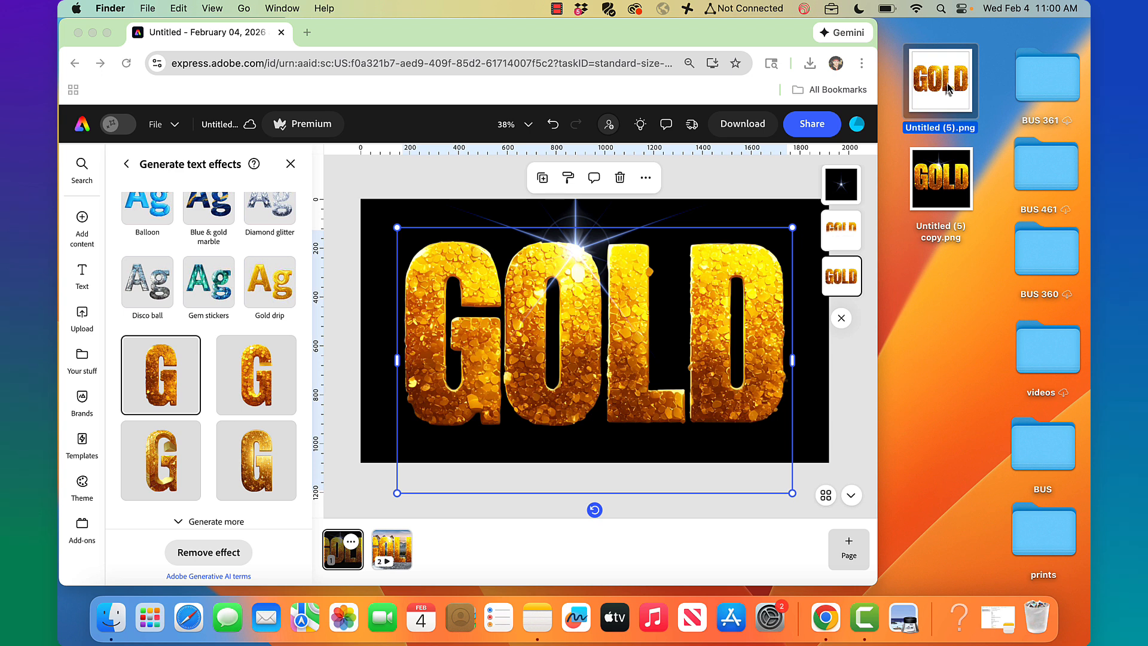
left_click(849, 237)
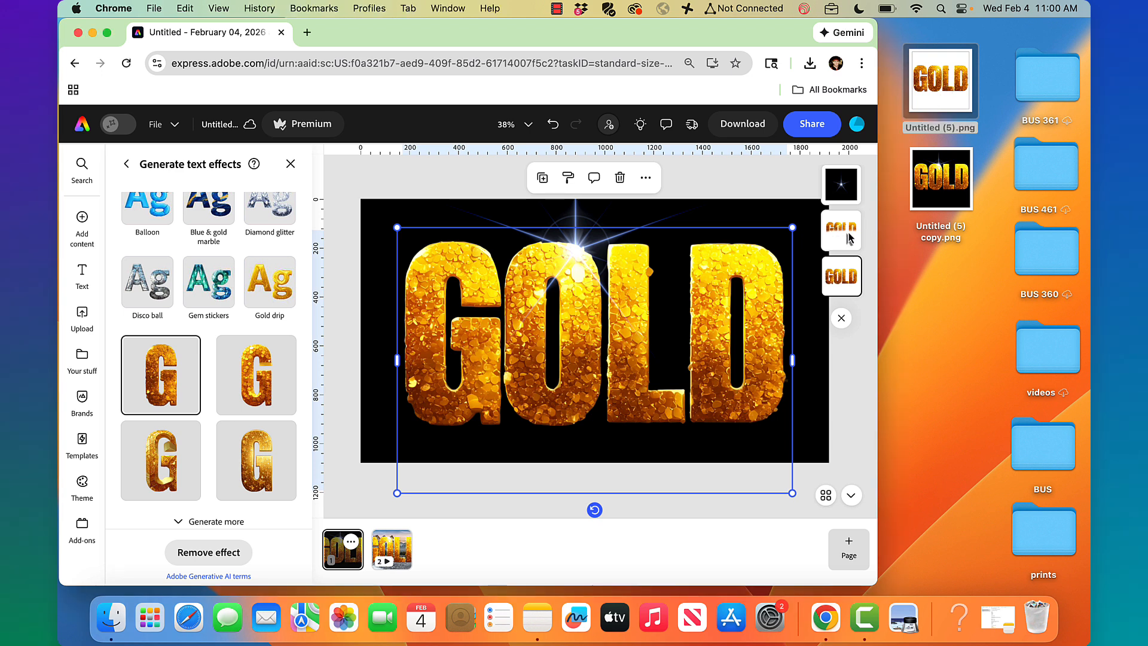
left_click(849, 202)
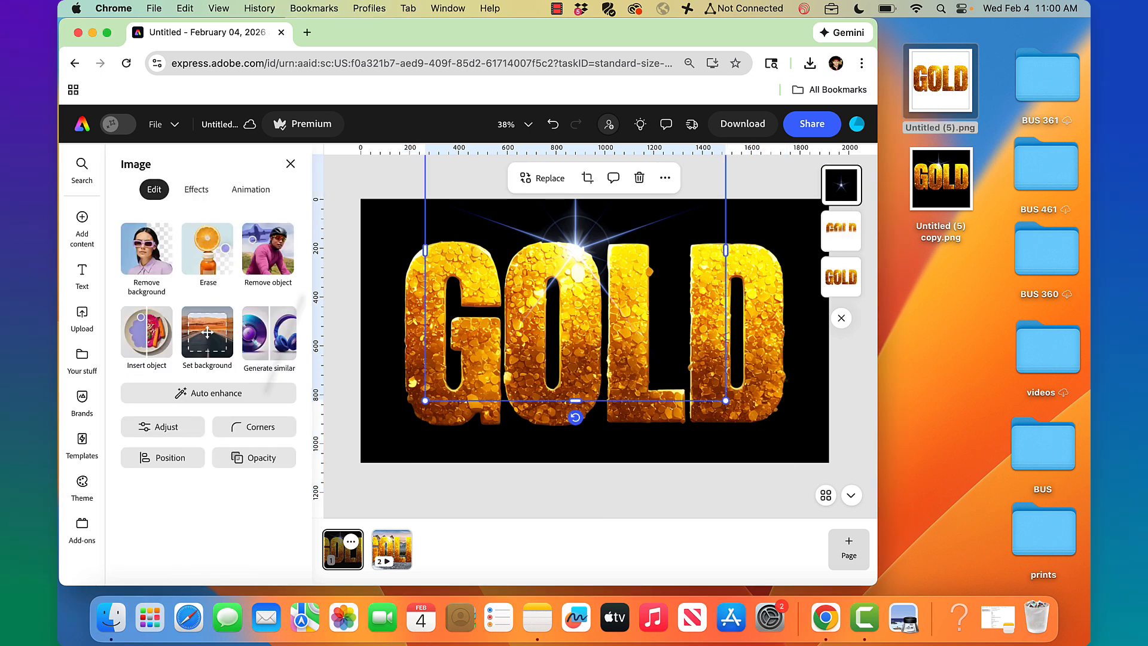
left_click(256, 462)
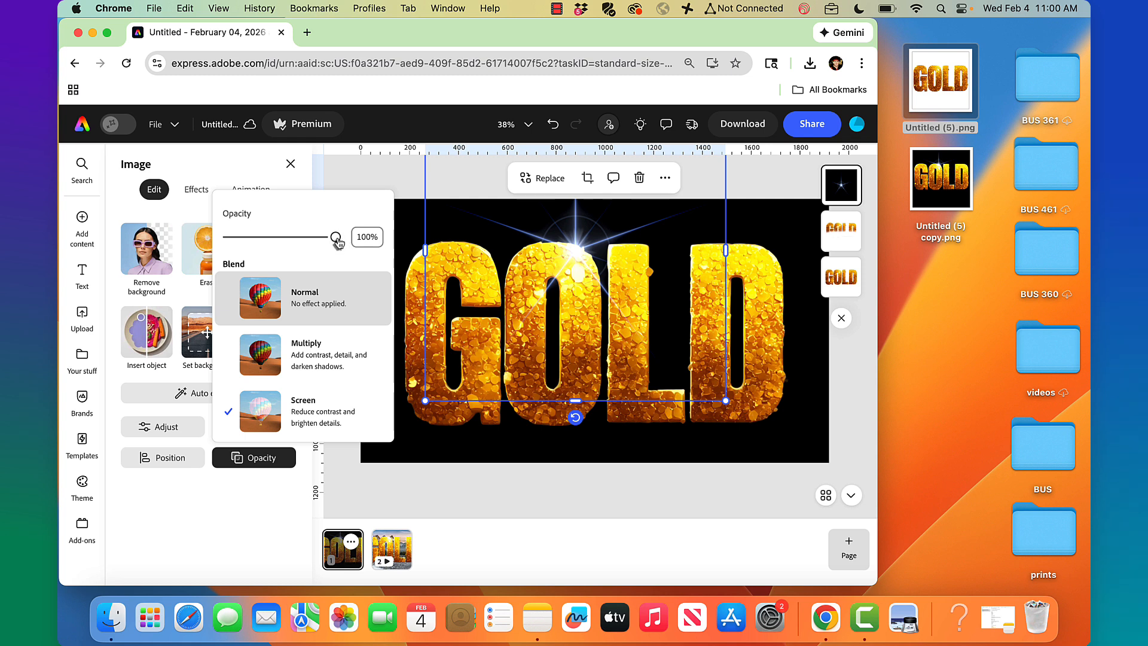
left_click_drag(335, 237, 223, 238)
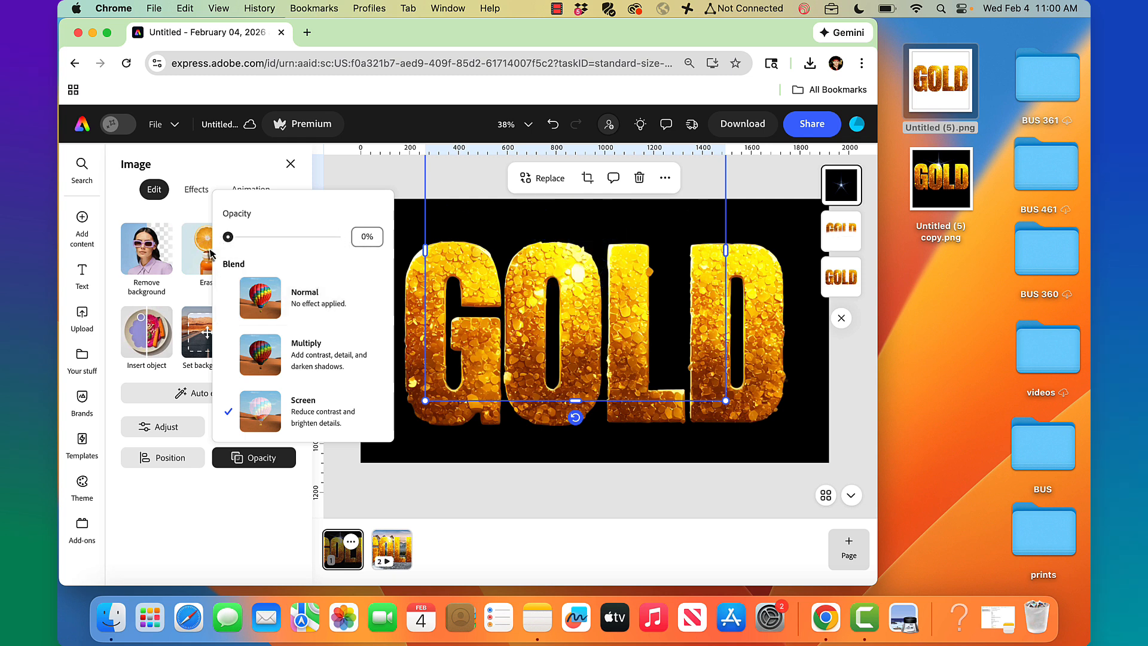
left_click(759, 190)
Fade the GOLD text to 0% opacity and return to the Express home page
left_click(842, 276)
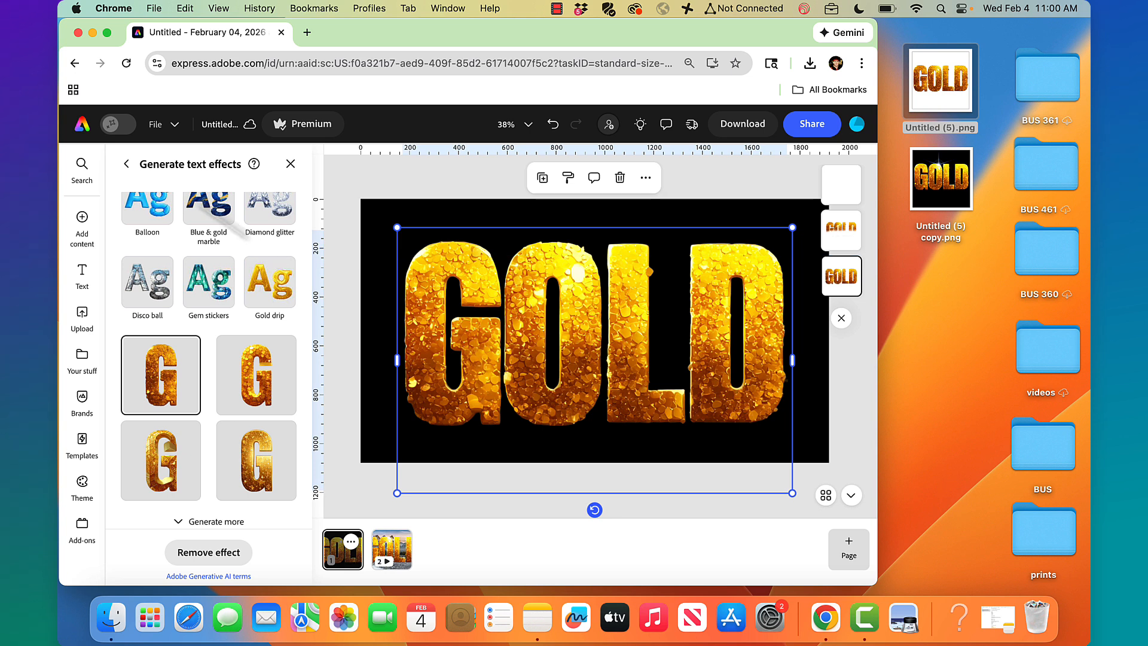
left_click(126, 164)
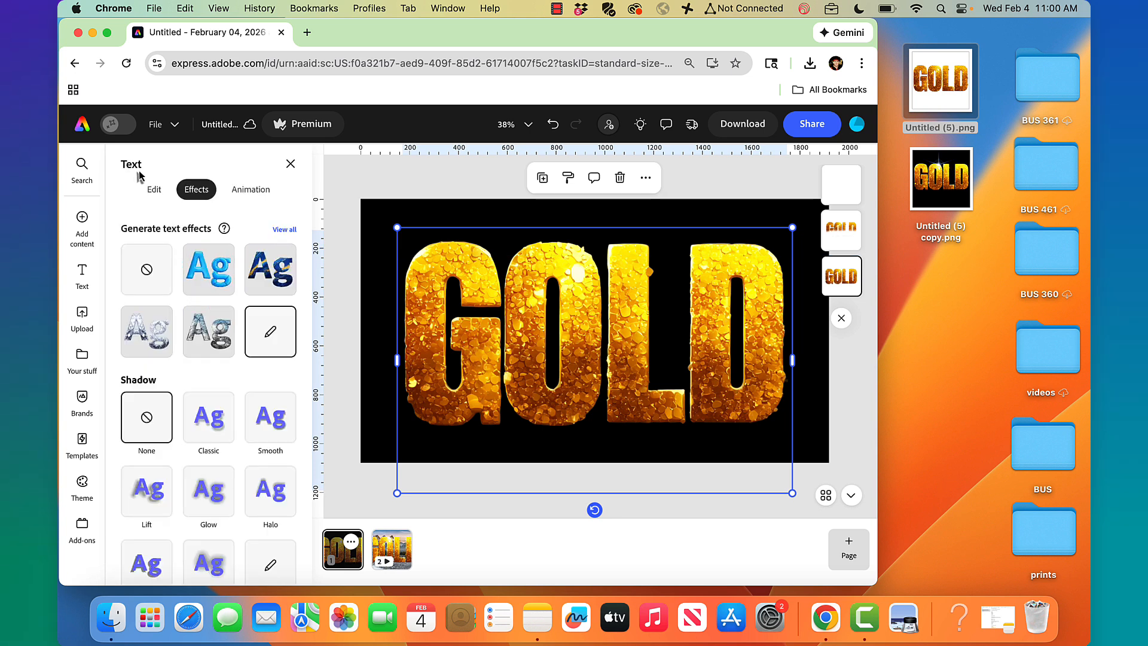
left_click(152, 188)
left_click(281, 474)
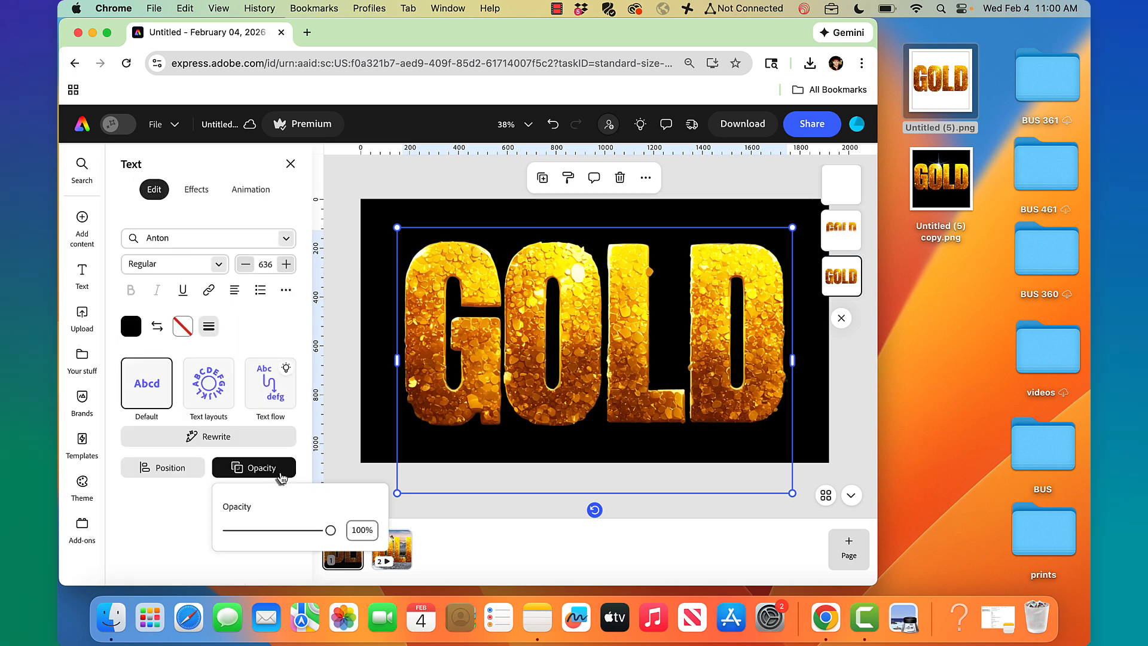
left_click_drag(333, 534, 114, 512)
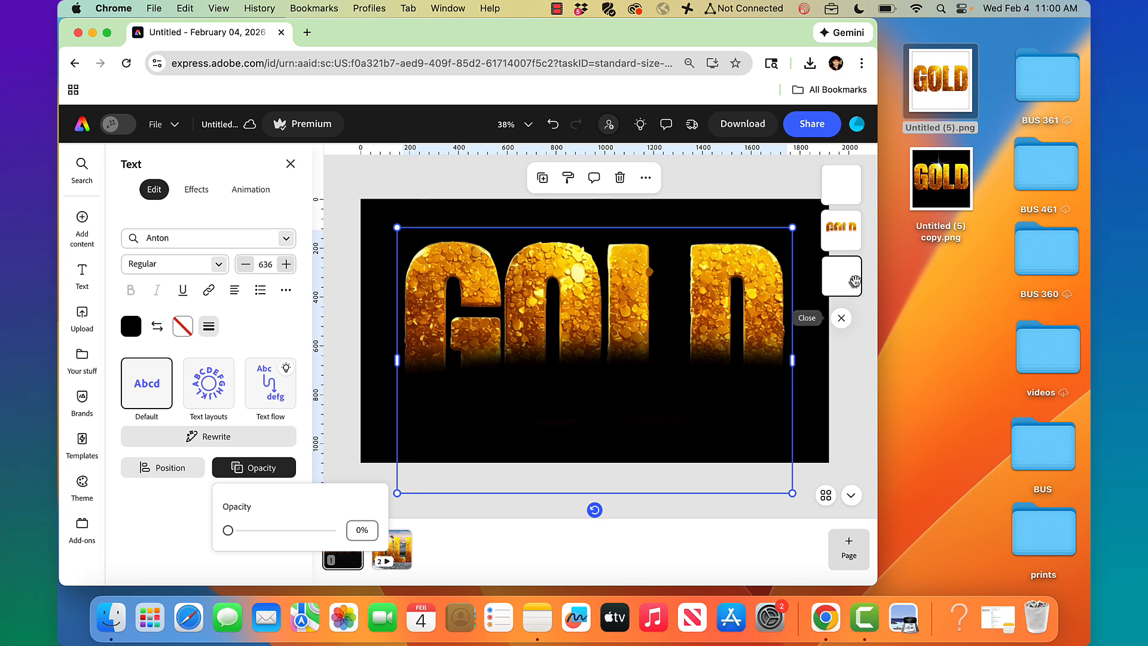
left_click(83, 124)
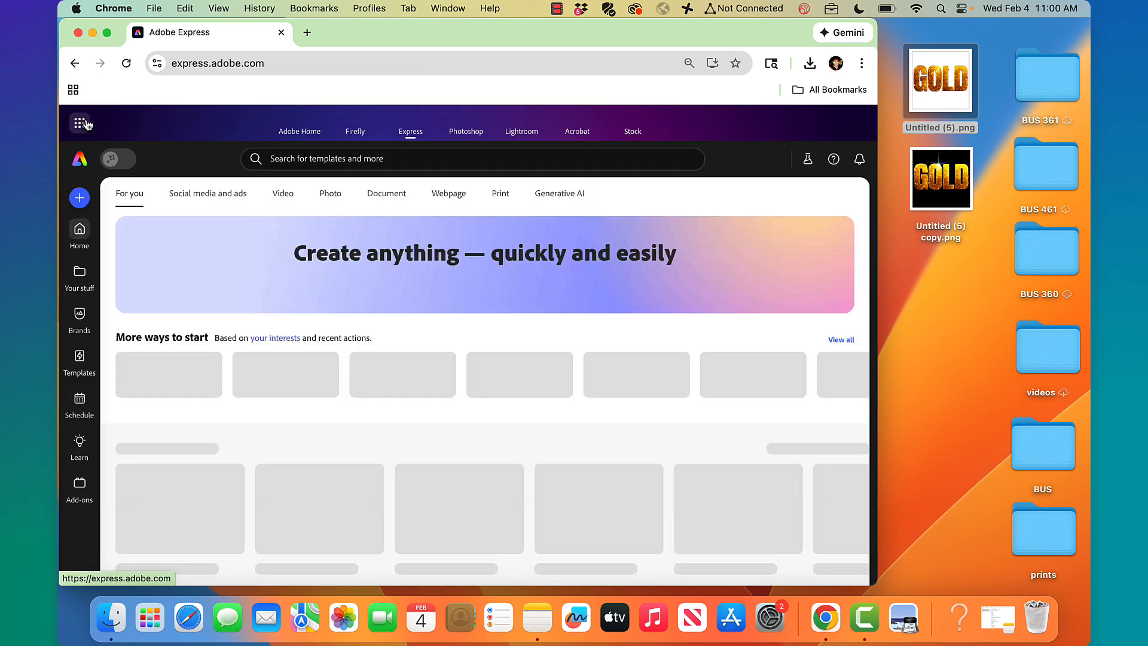
Create a new landscape 16:9 design and add a text box to it
left_click(80, 198)
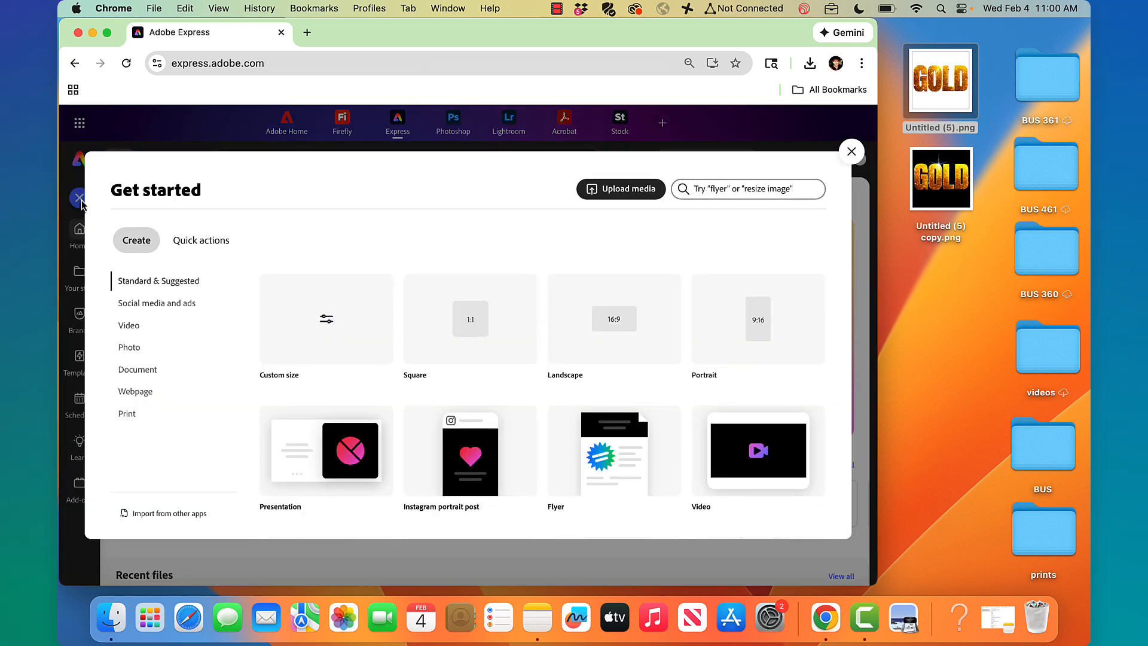
left_click(624, 320)
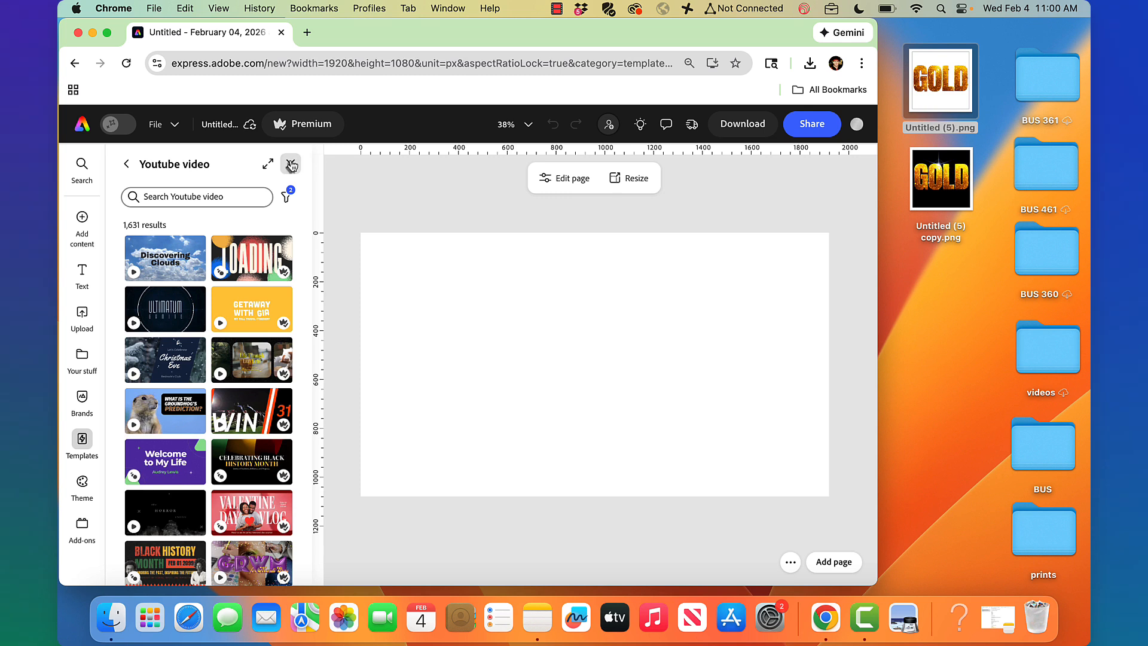
left_click(292, 166)
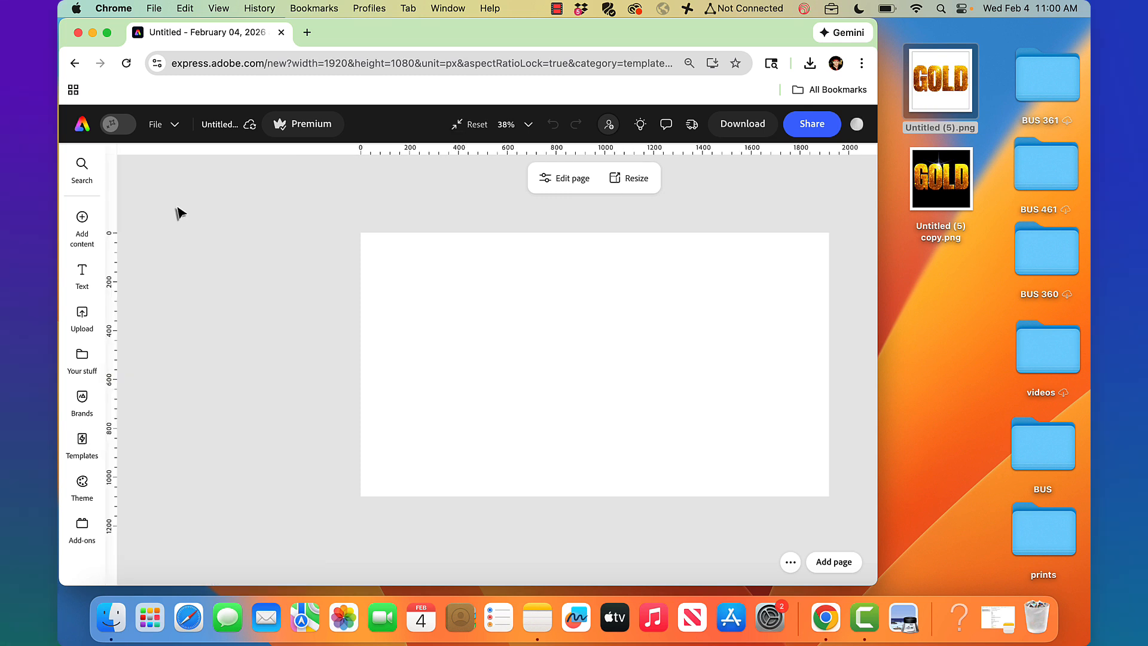
left_click(82, 270)
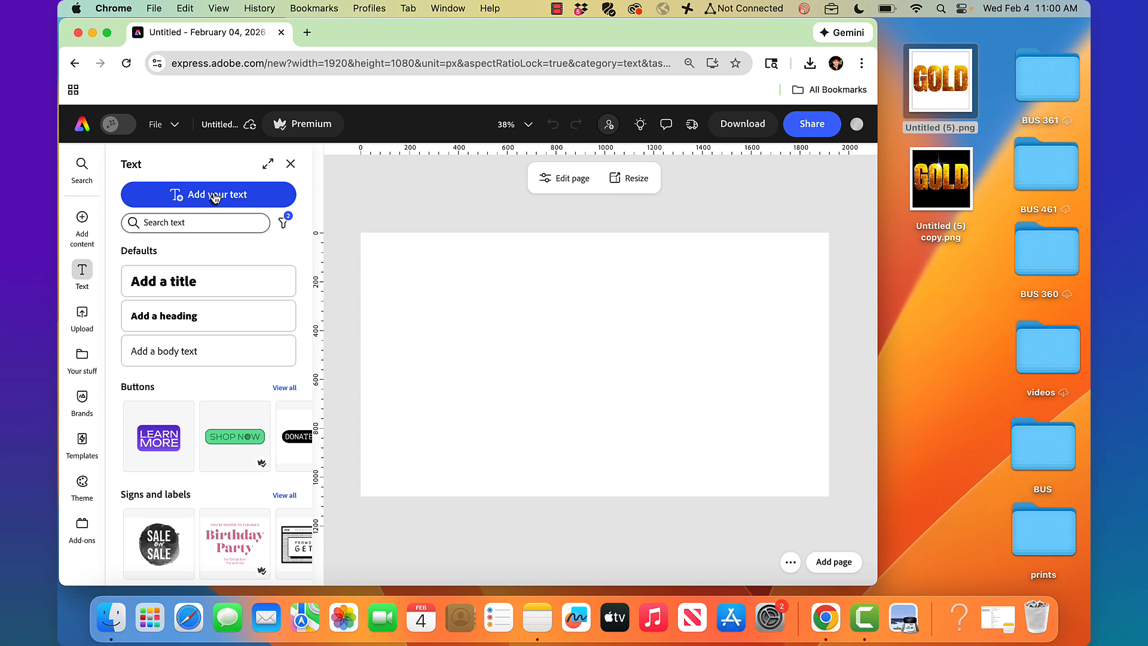
left_click(215, 197)
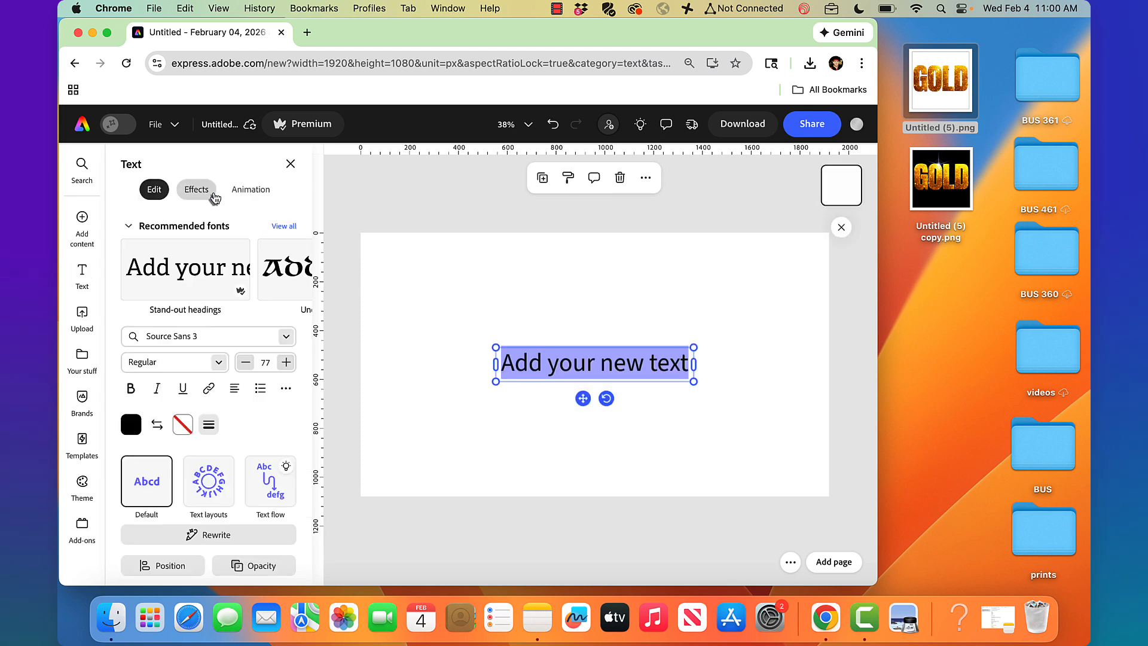
Set the text to 'GOLD' in Anton, enlarge it to size 542 and center it
left_click(184, 330)
type("anton")
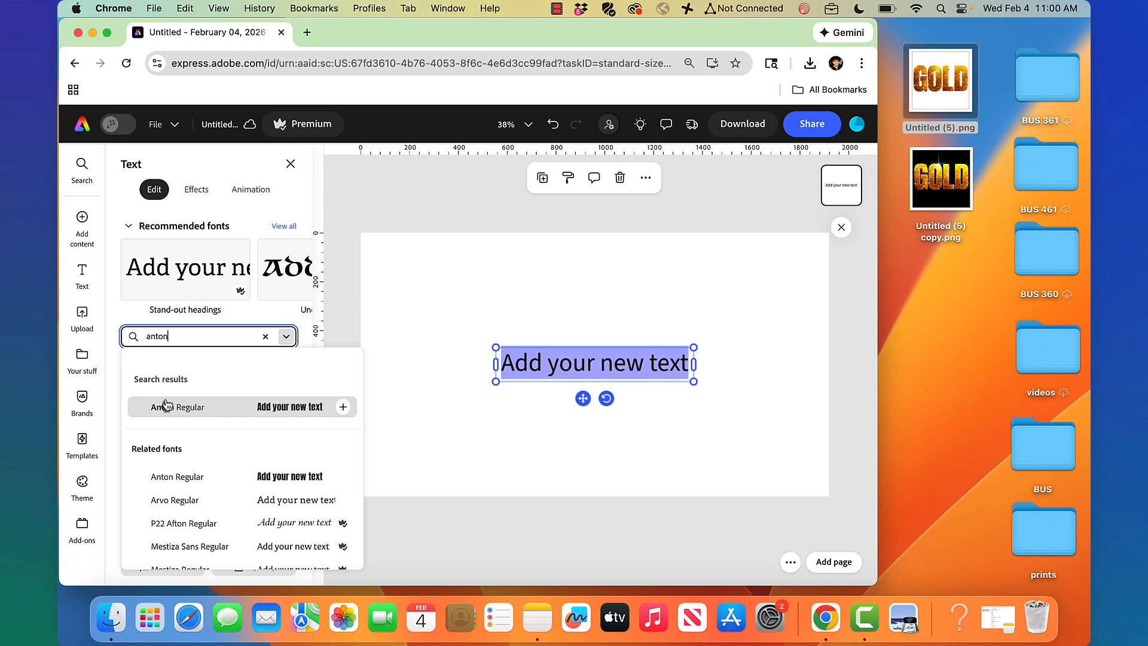
left_click(163, 404)
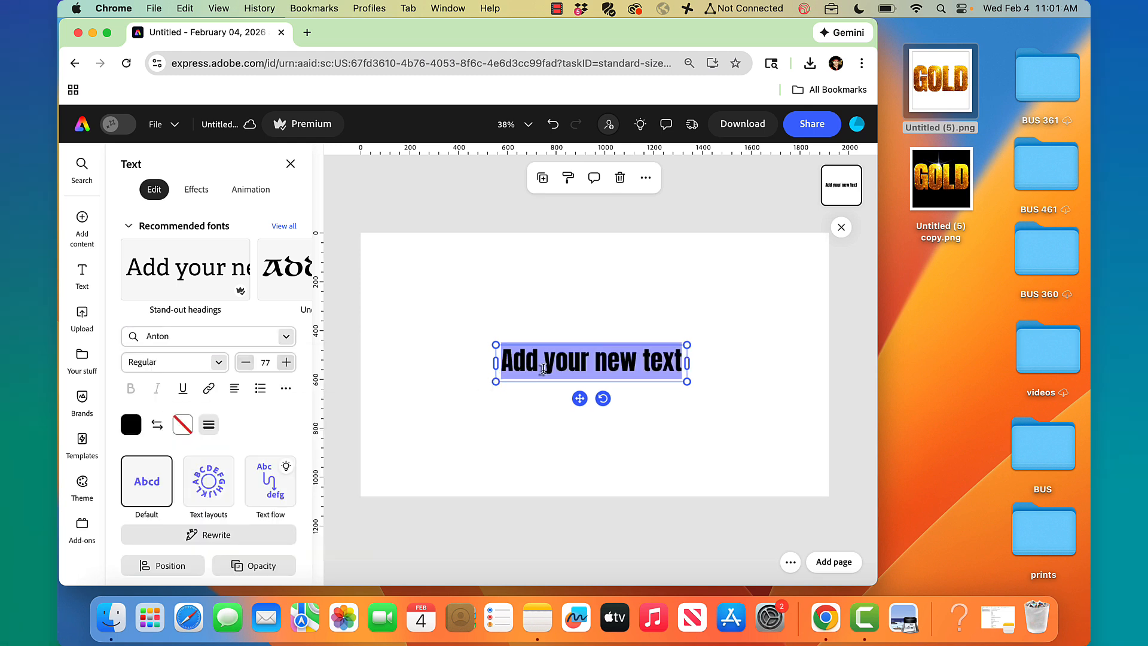
type("GOLD")
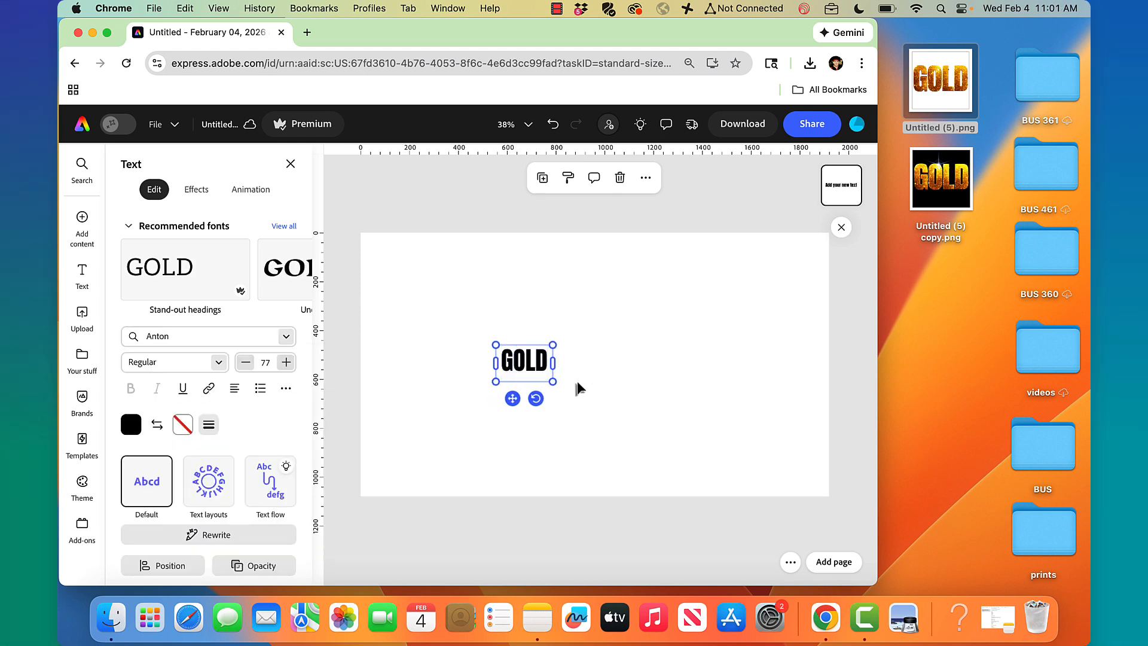
left_click_drag(554, 381, 725, 499)
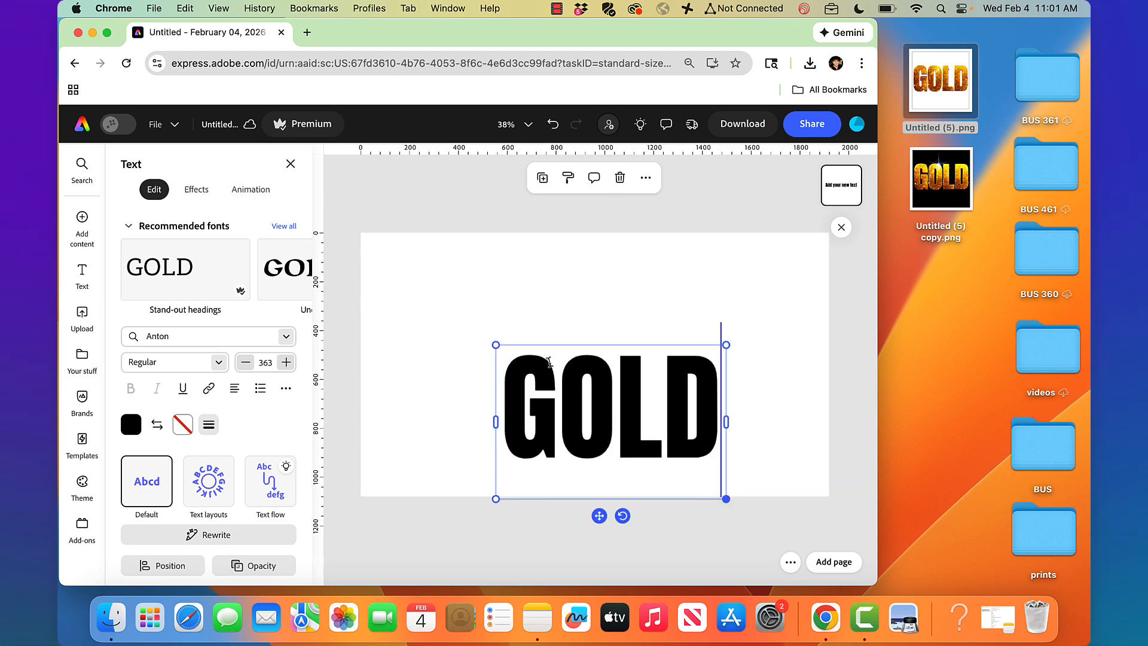
left_click_drag(495, 346, 413, 242)
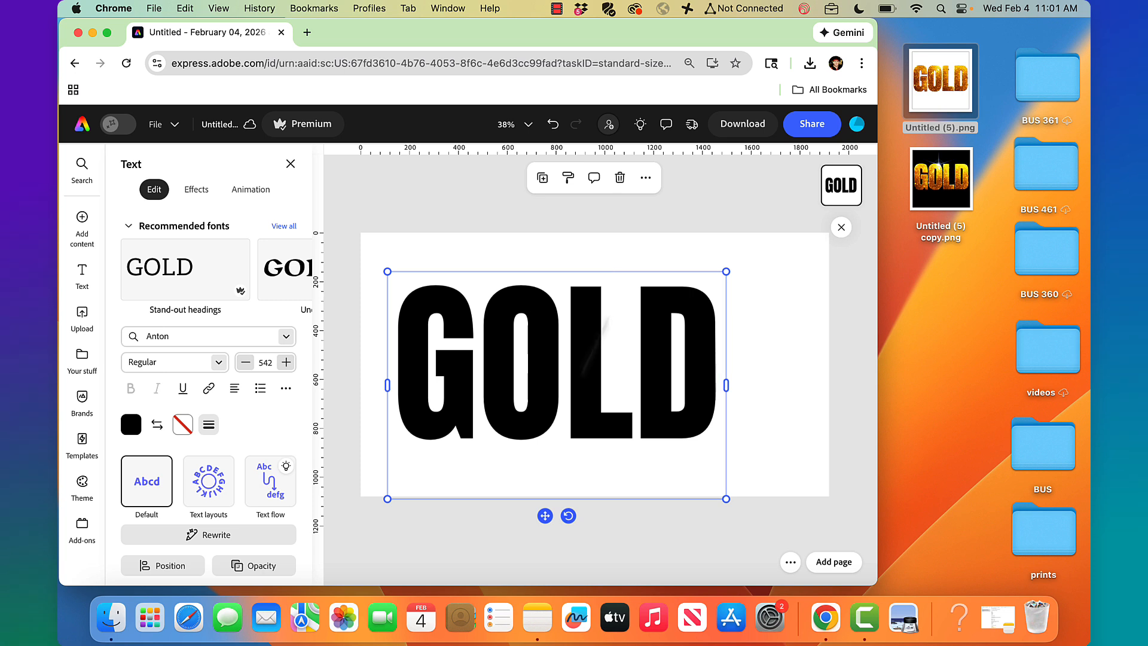
left_click_drag(543, 517, 582, 516)
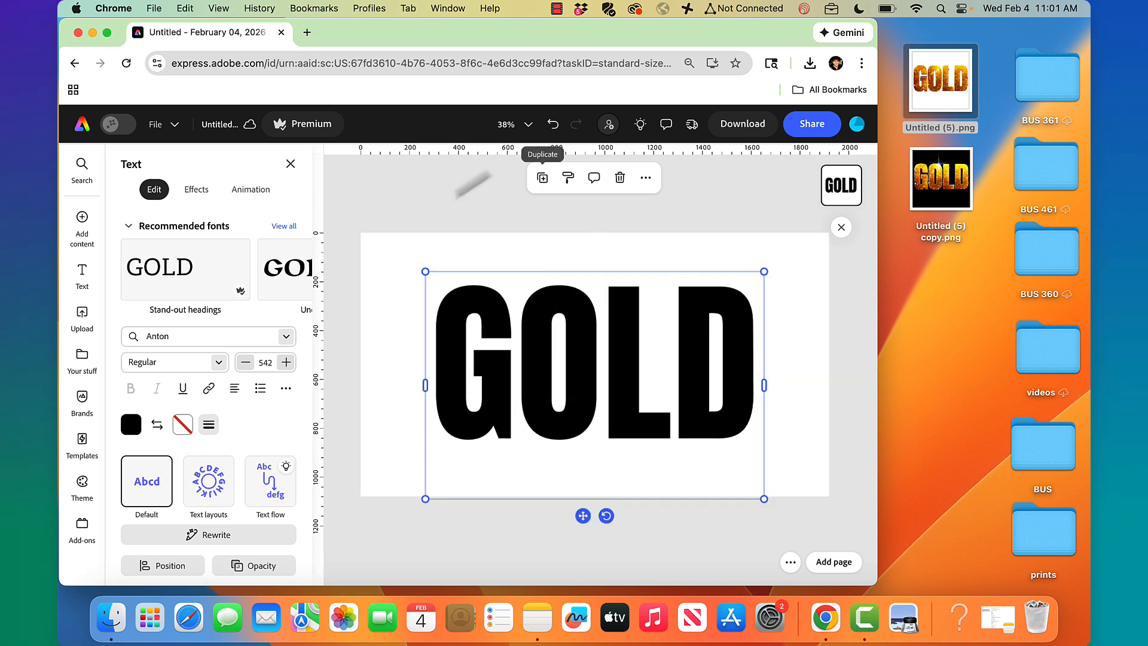
Generate a custom 'shiny gold' text effect with Loose fit on the GOLD text
left_click(384, 321)
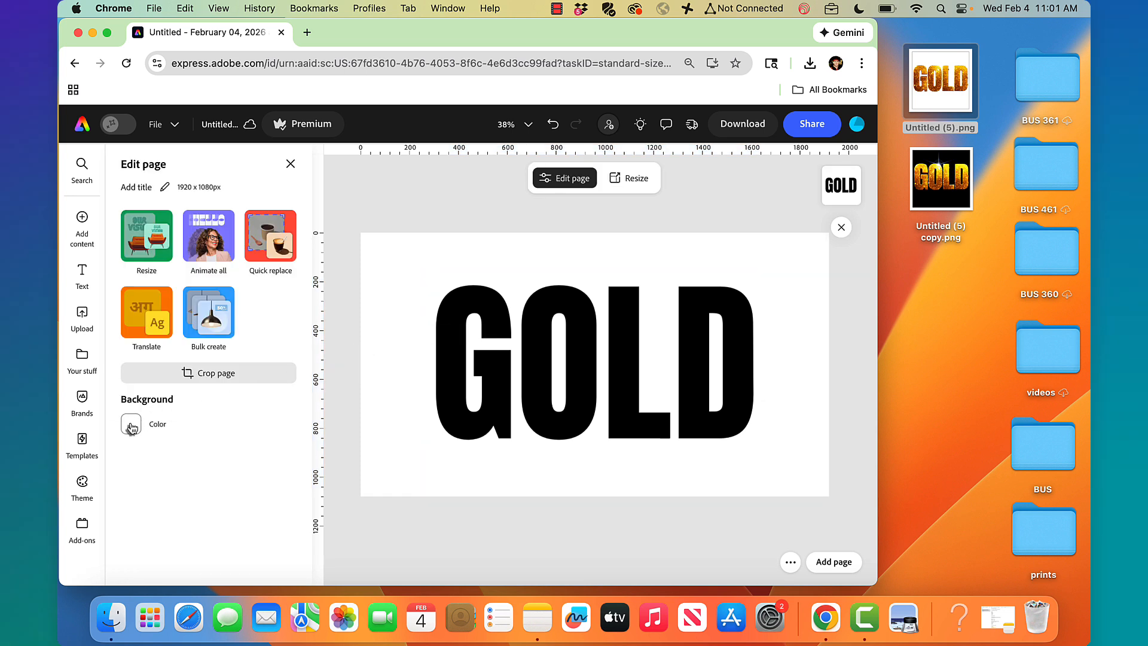
left_click(493, 316)
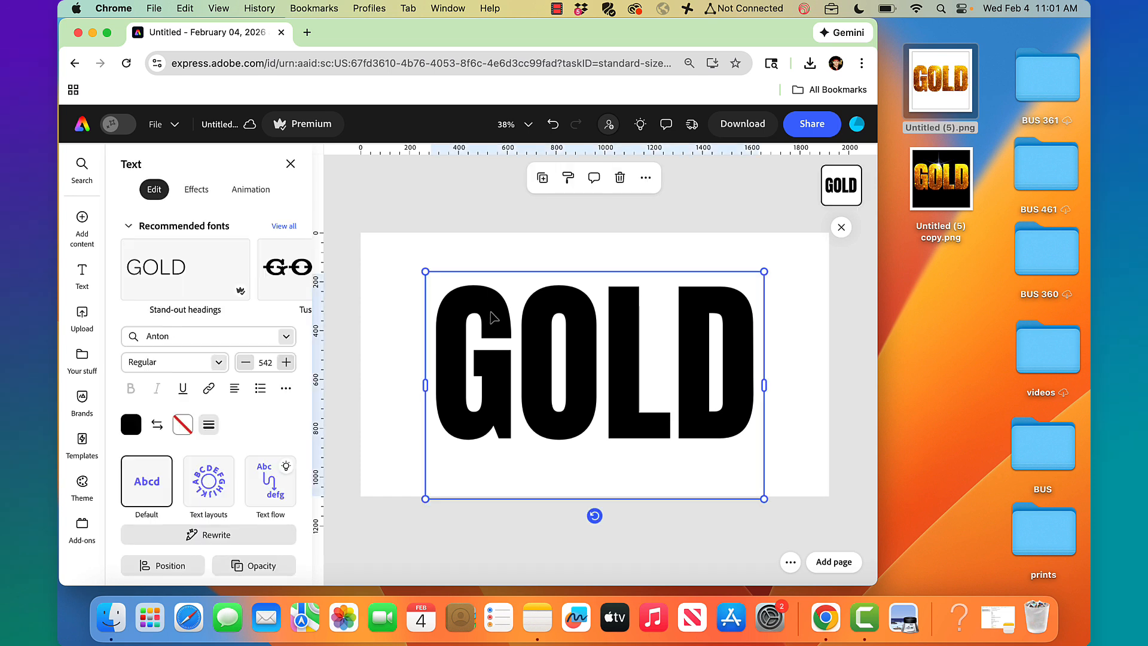
left_click(197, 190)
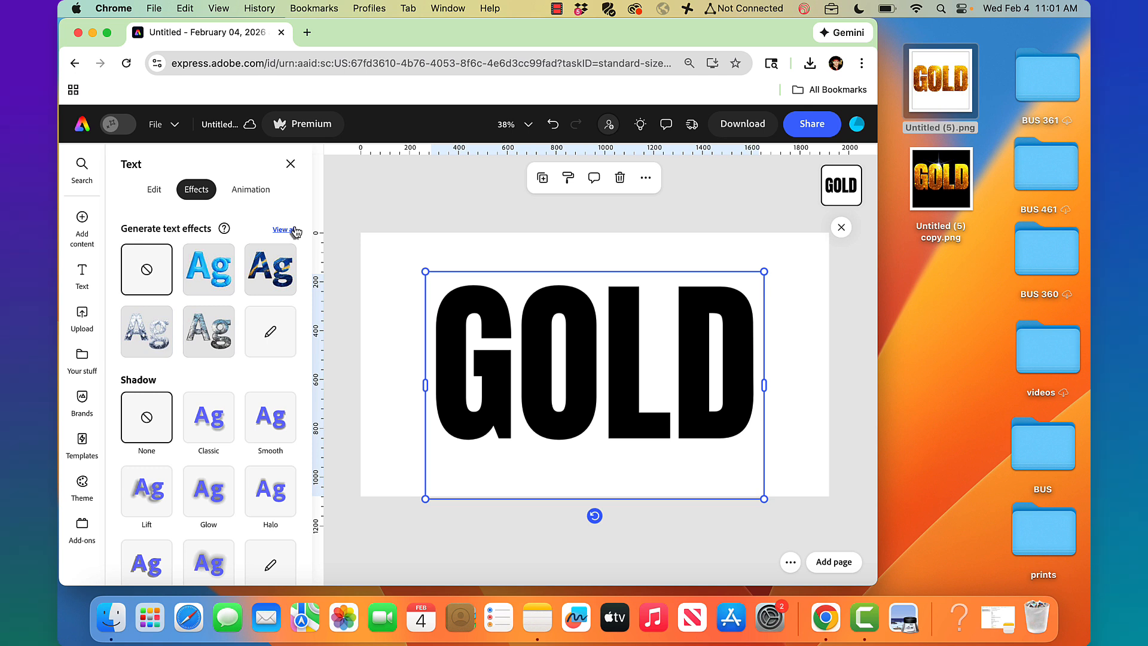
left_click(281, 338)
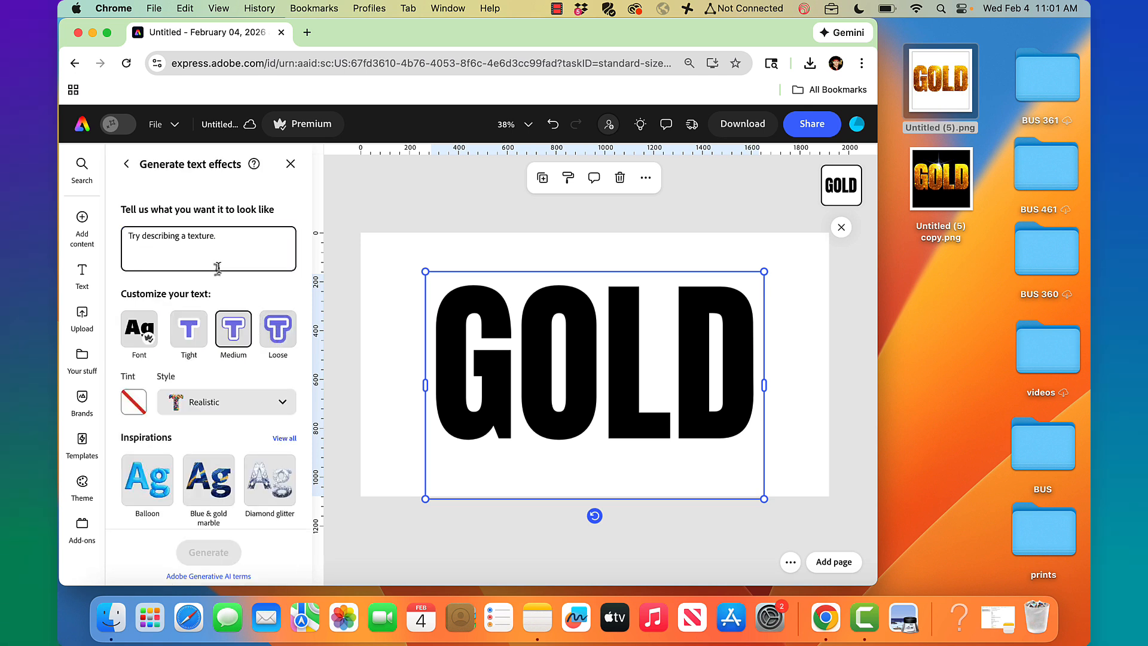
type("shiny gold")
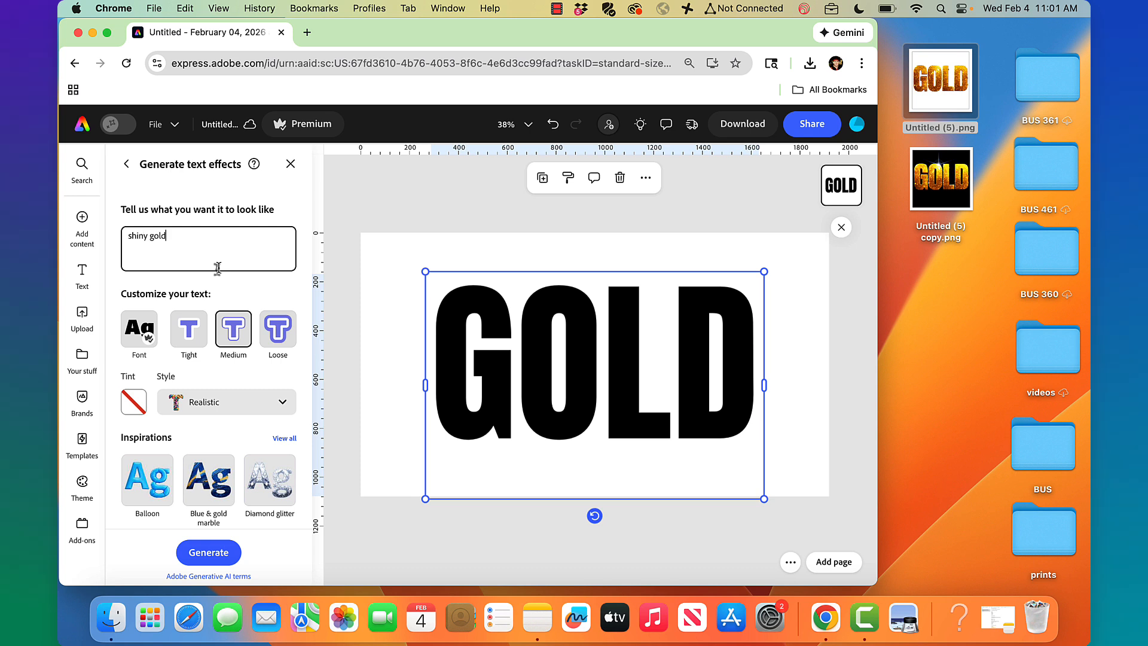
left_click(287, 336)
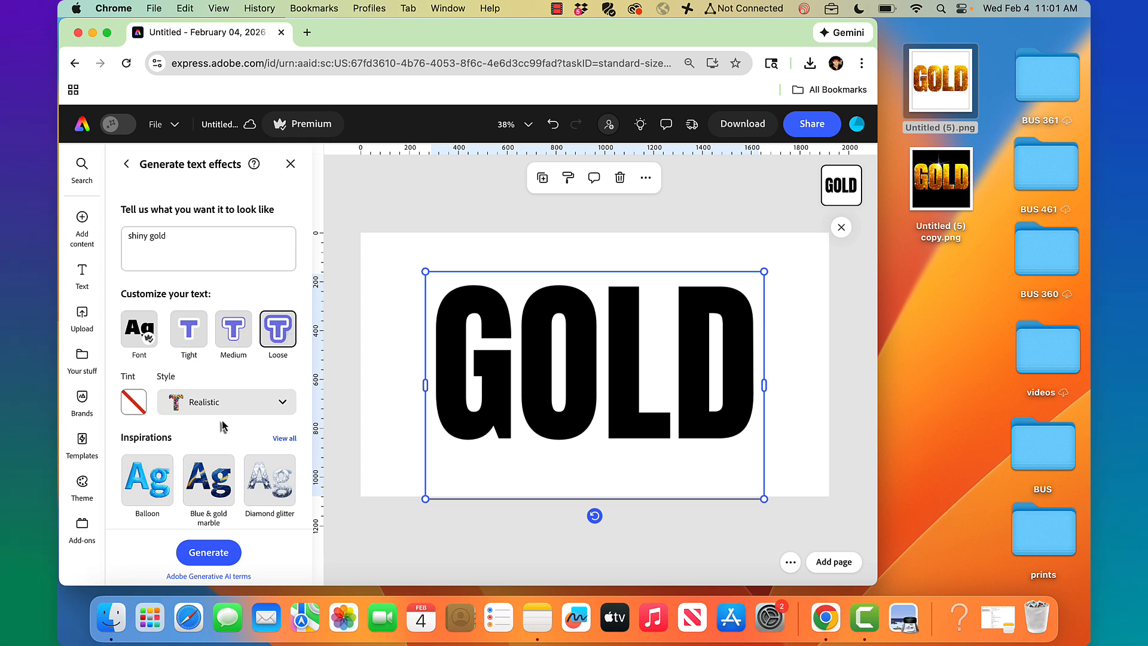
left_click(213, 556)
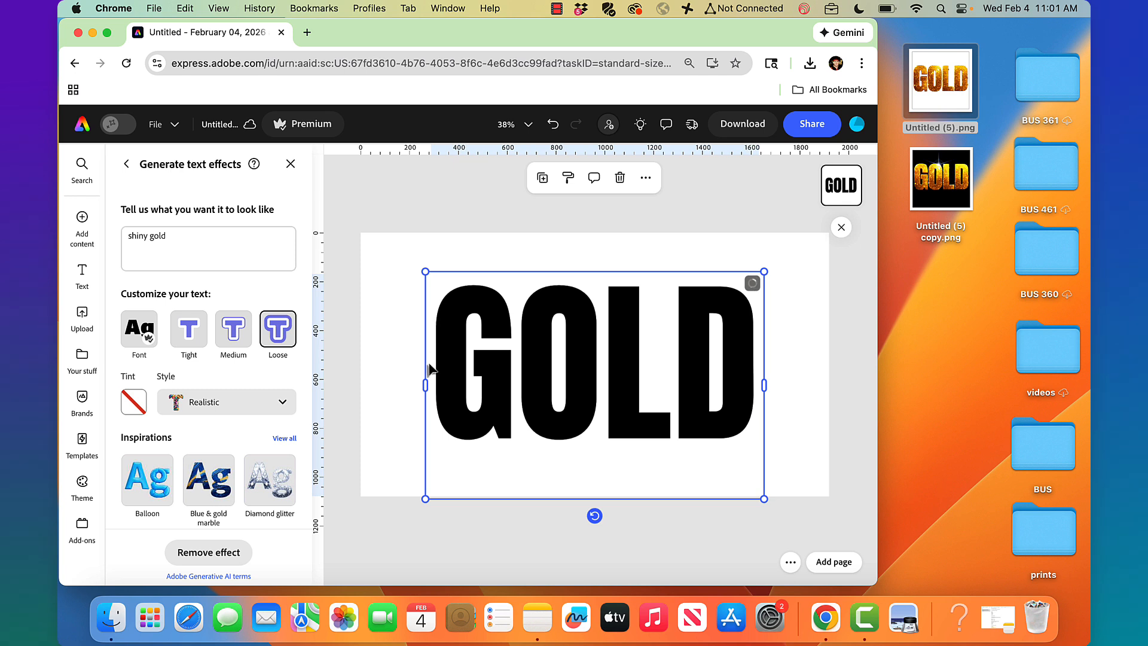
Compare the gold variations and keep the faceted gold one
scroll(254, 458, "down", 5)
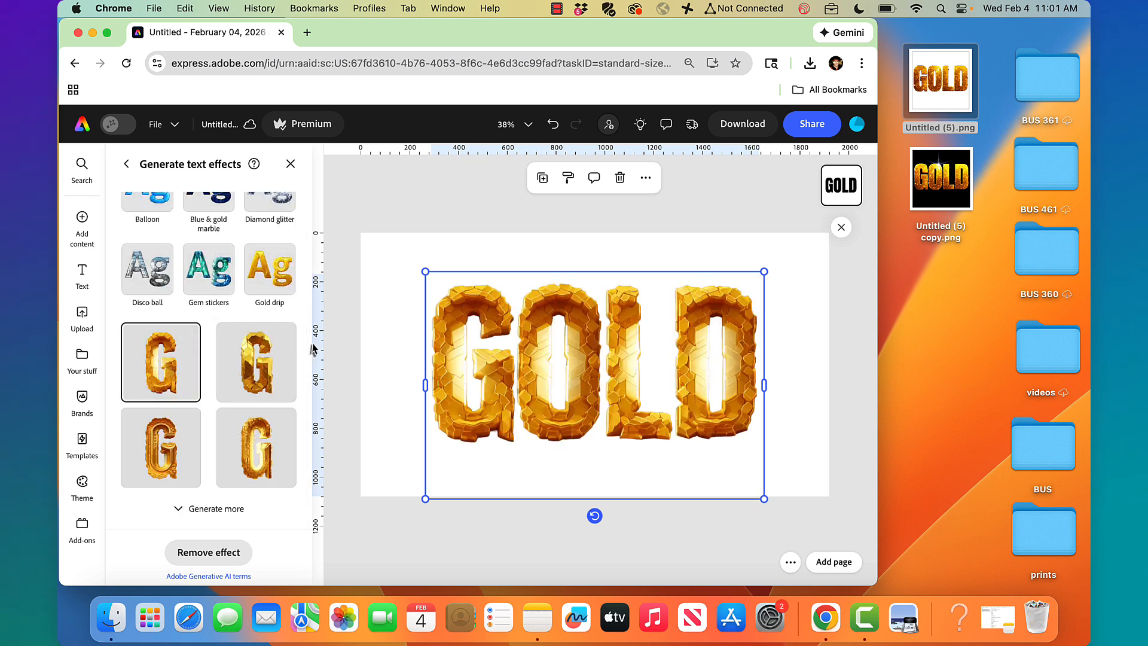
left_click(254, 370)
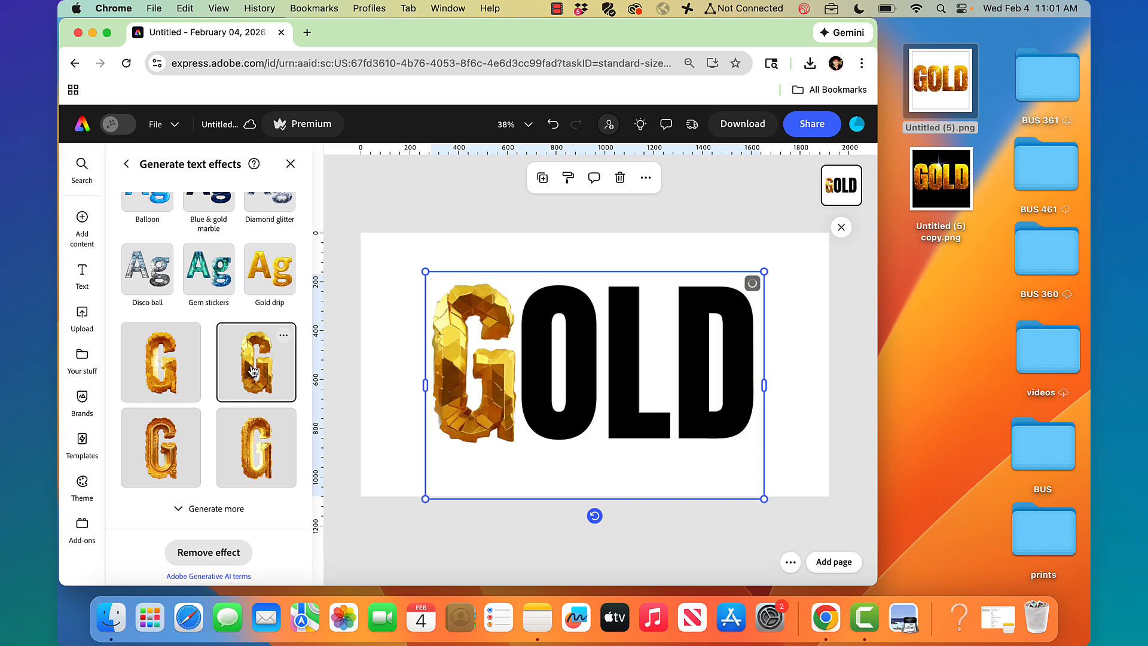
left_click(260, 440)
left_click(256, 355)
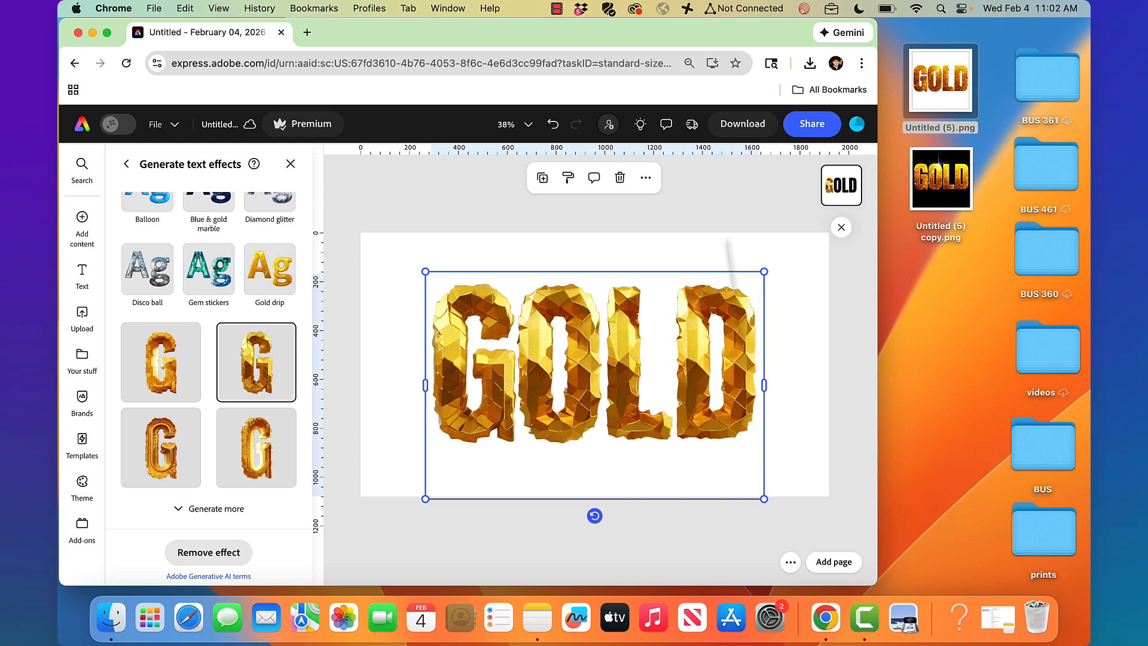
left_click(715, 206)
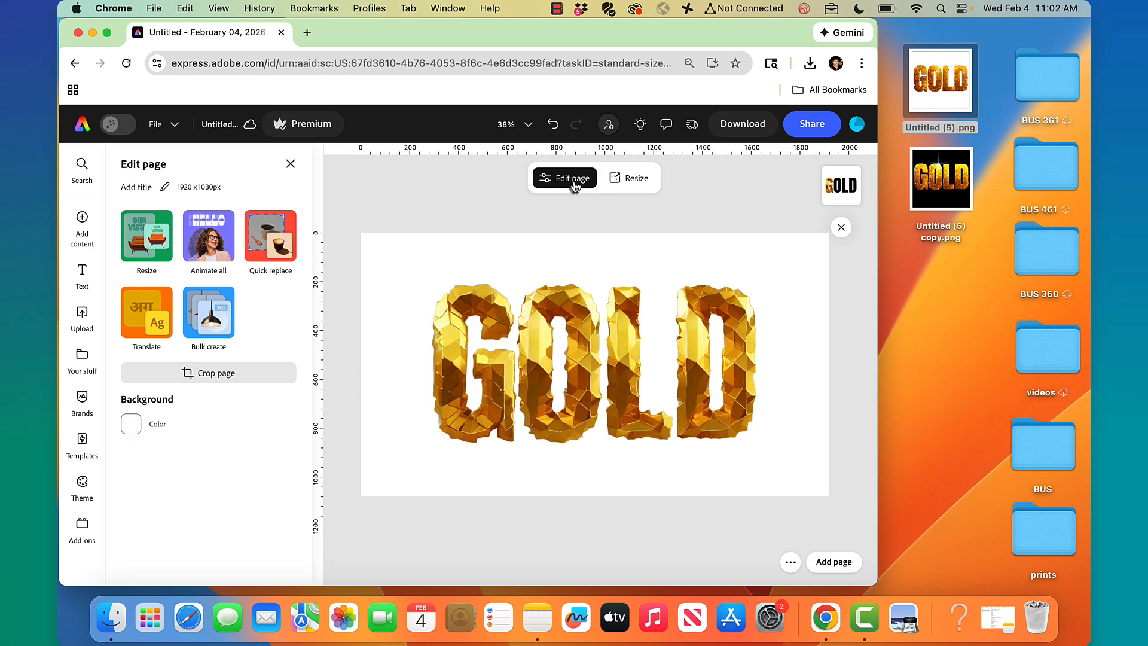
Set the page background color to black
left_click(129, 427)
left_click(202, 400)
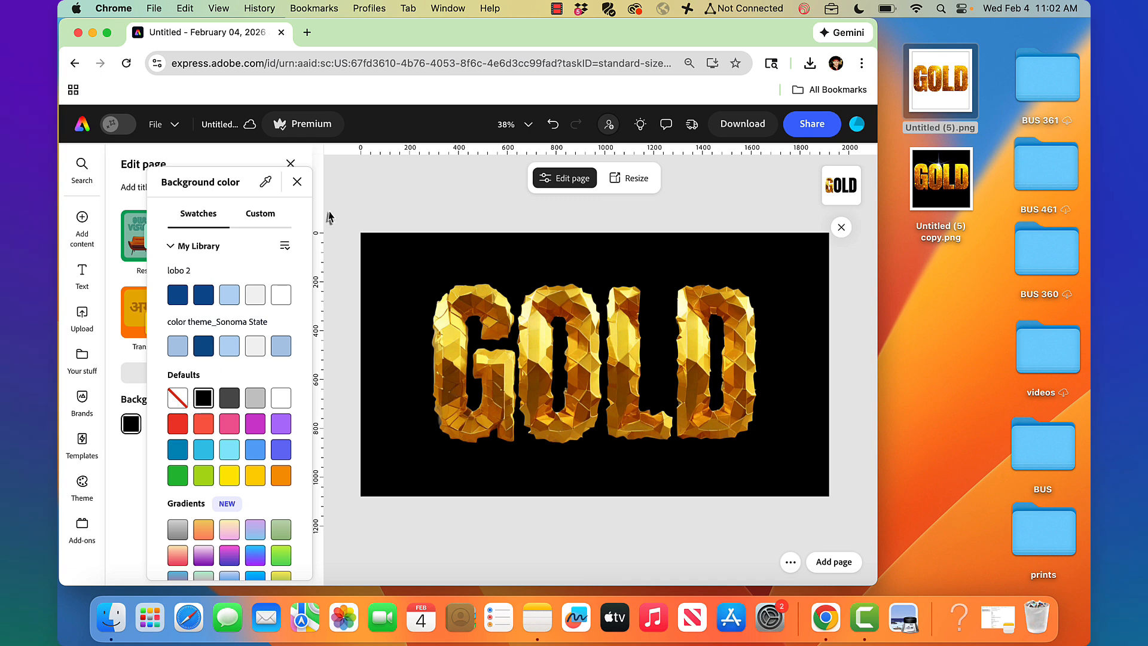
left_click(395, 179)
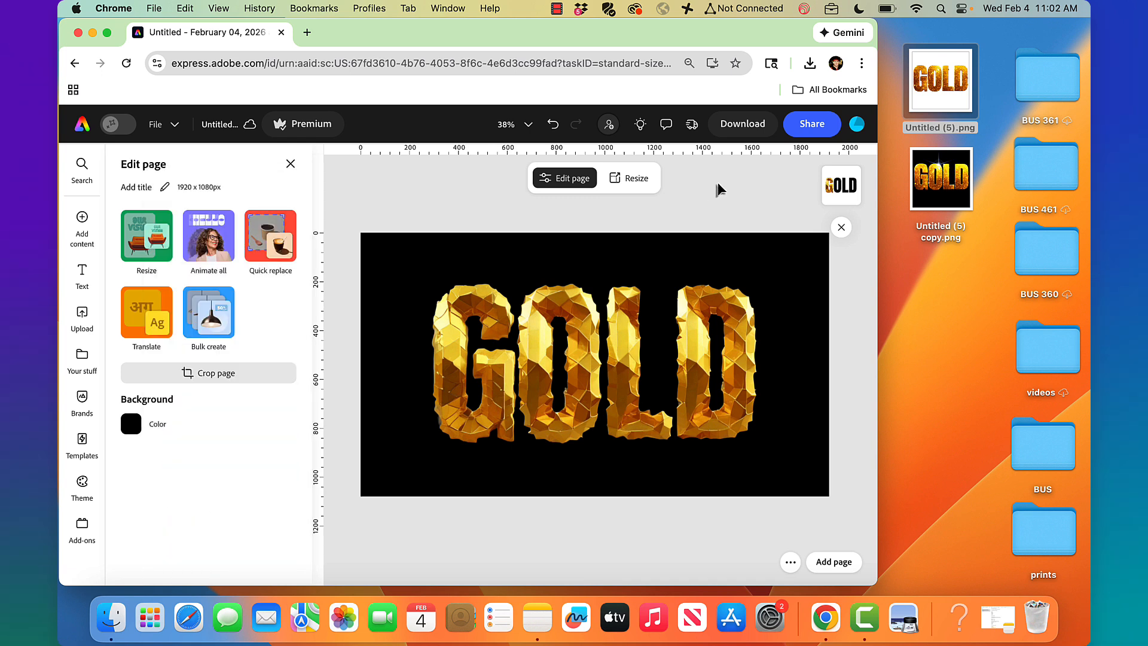
Reselect the GOLD text, check its Animation options, then close the panel
double_click(648, 361)
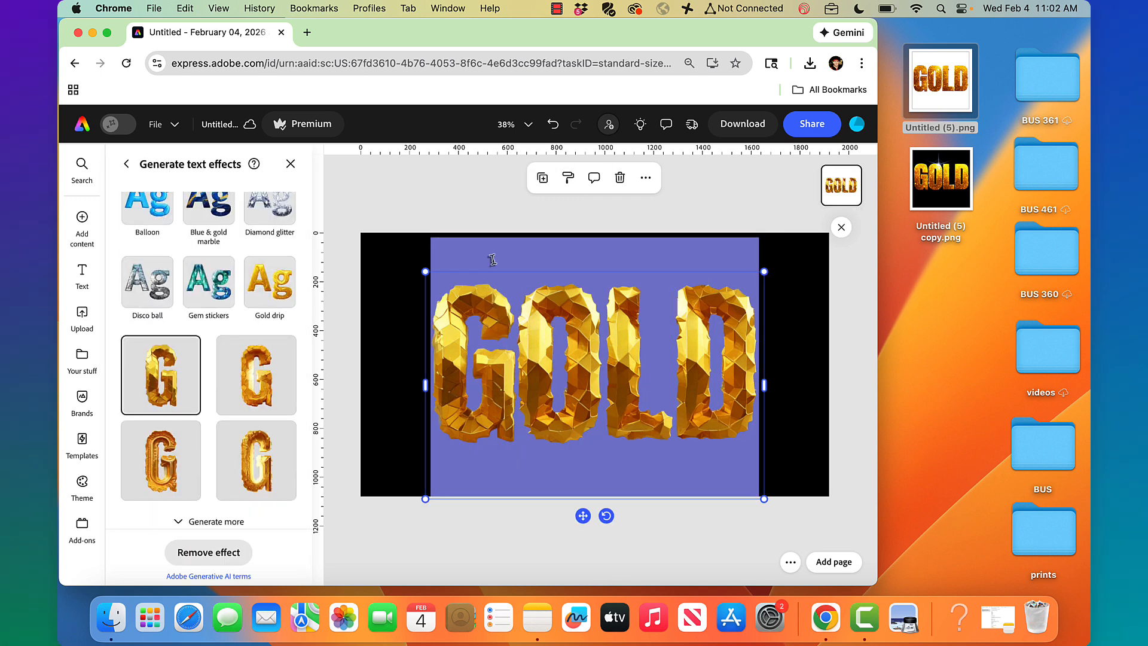
left_click(434, 207)
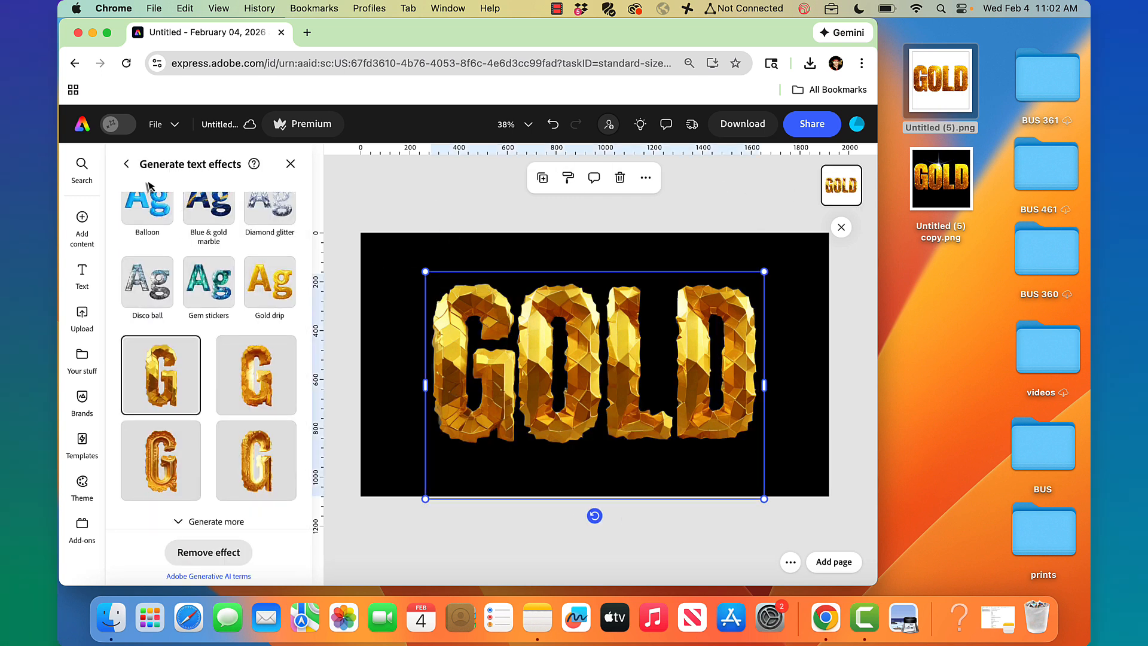
left_click(127, 165)
left_click(245, 191)
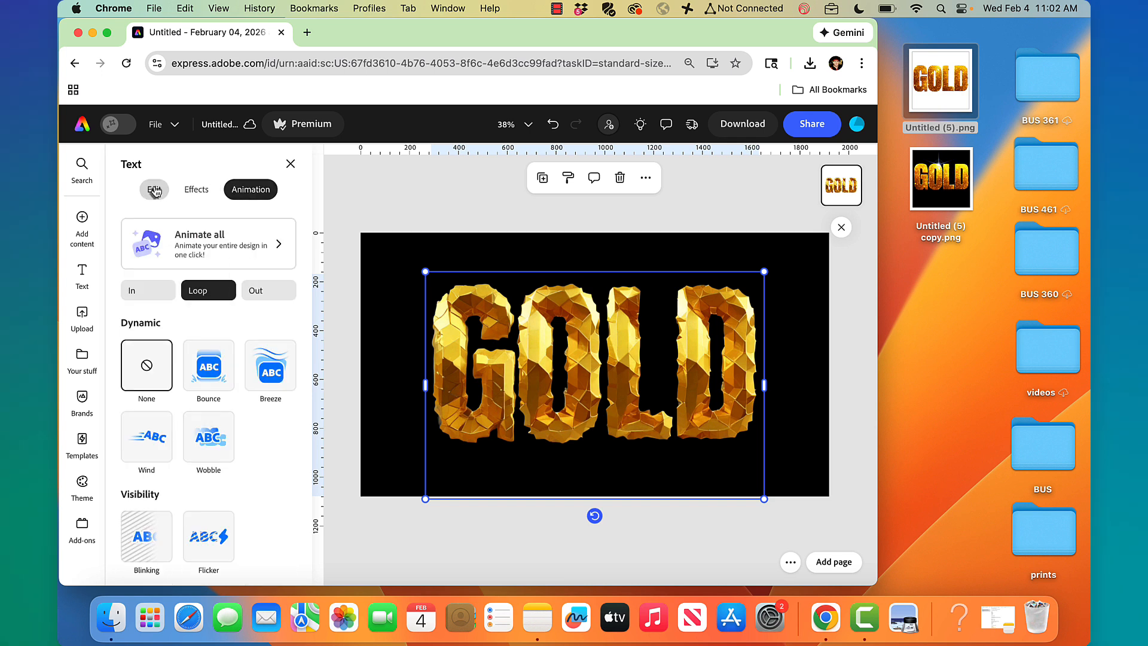
left_click(291, 164)
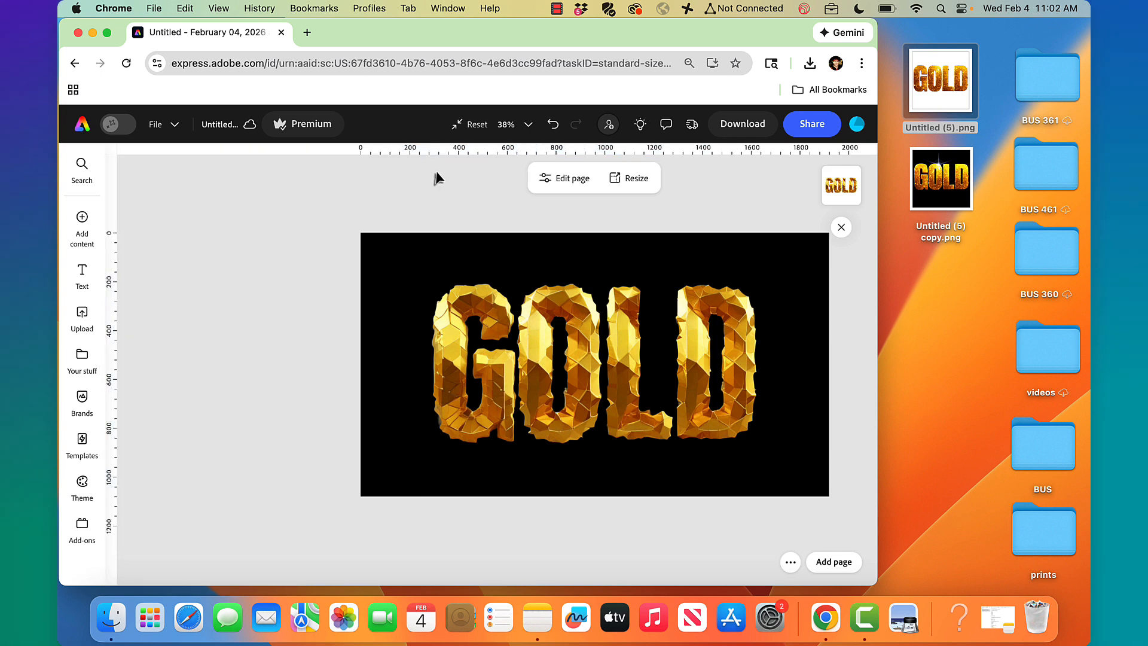
Download the GOLD design and drop it on the desktop, keeping both files as Untitled (5) copy 2.png
left_click(755, 133)
left_click(761, 334)
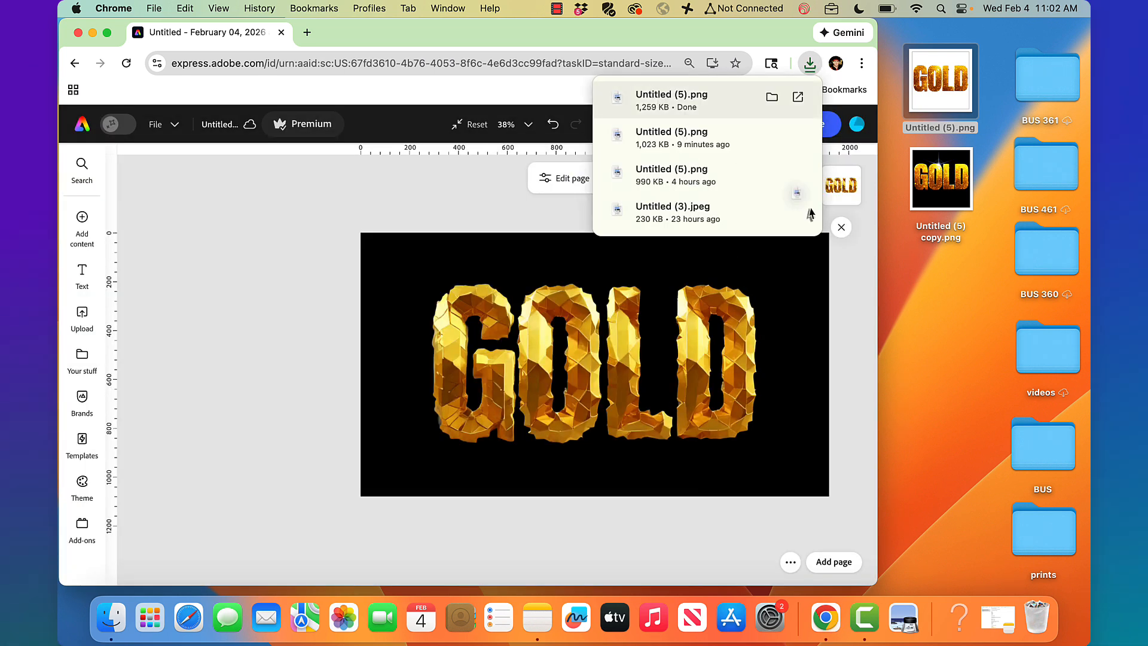
left_click_drag(811, 213, 939, 330)
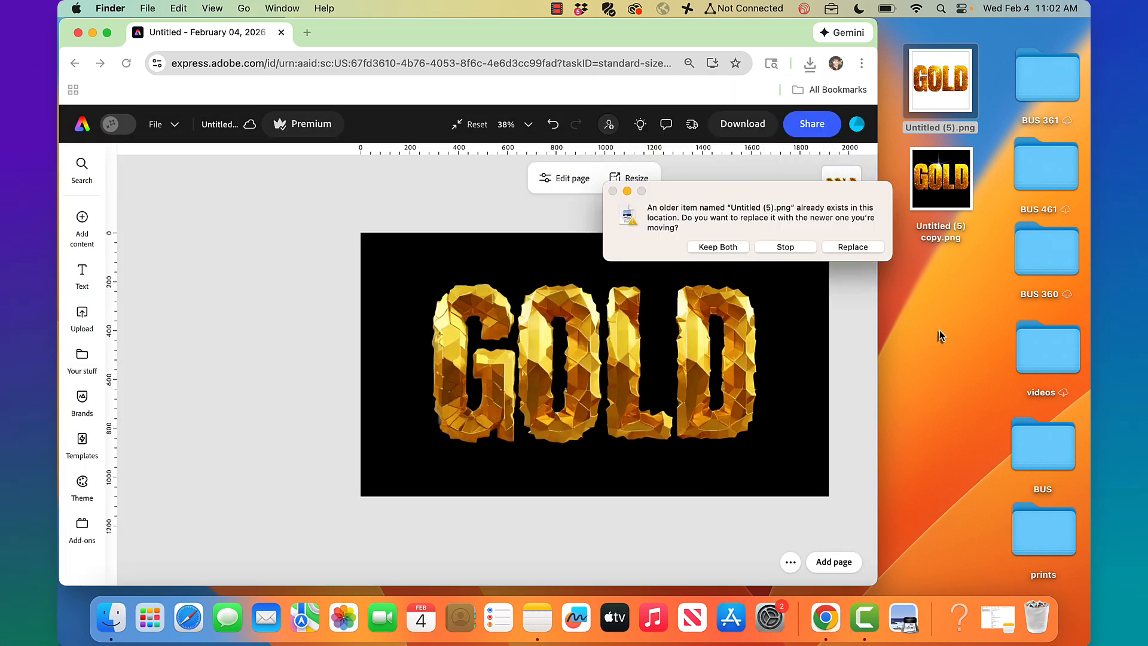
left_click(720, 247)
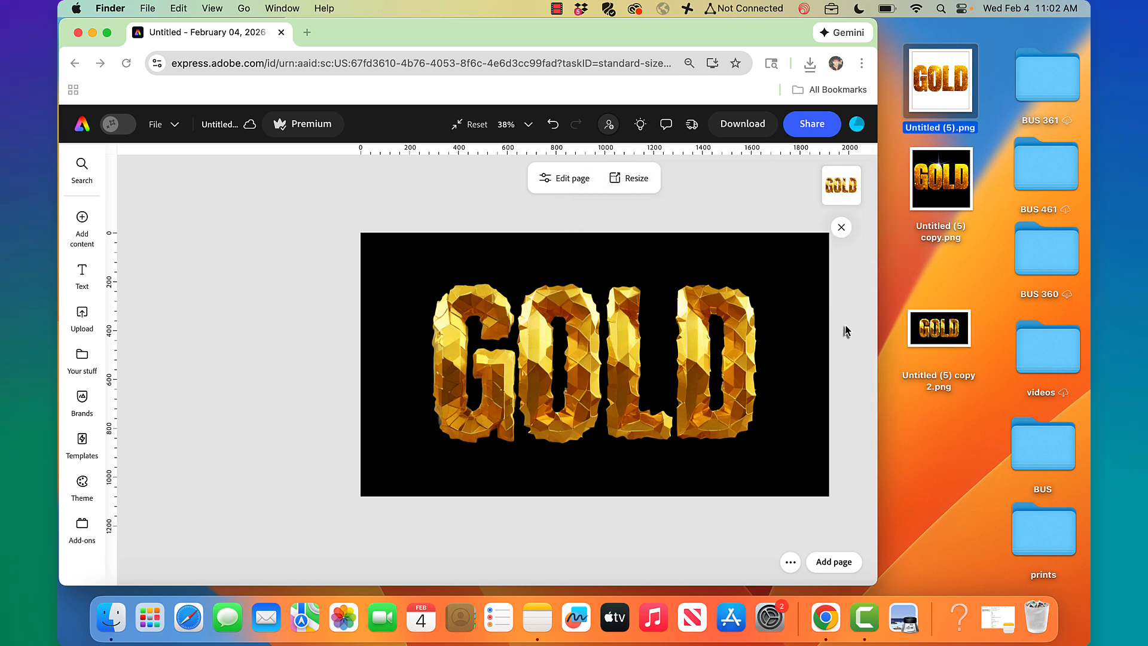
Drop Untitled (5) copy 2.png onto the canvas, aligned over the original GOLD artwork
left_click_drag(940, 327, 628, 322)
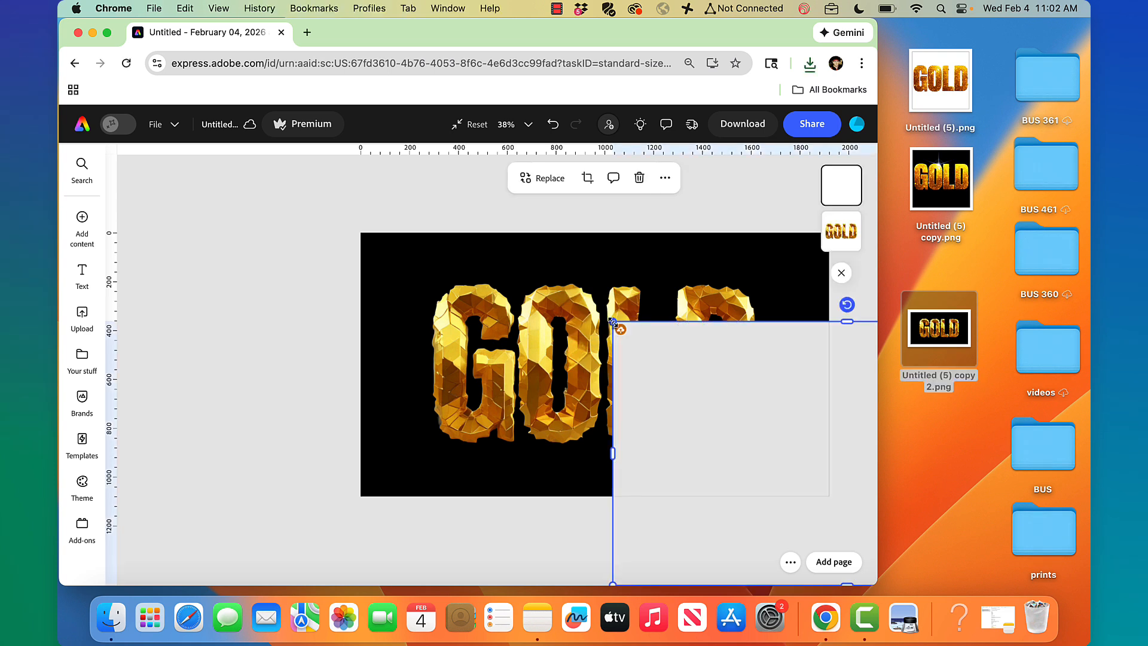
left_click_drag(621, 329, 450, 279)
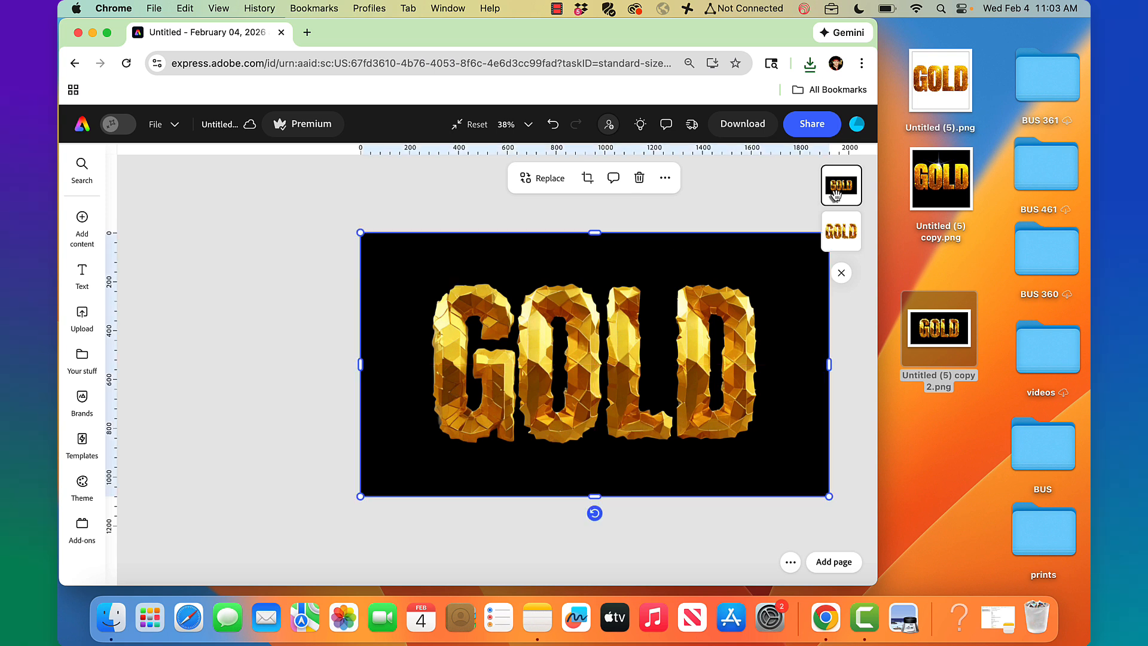
left_click(432, 260)
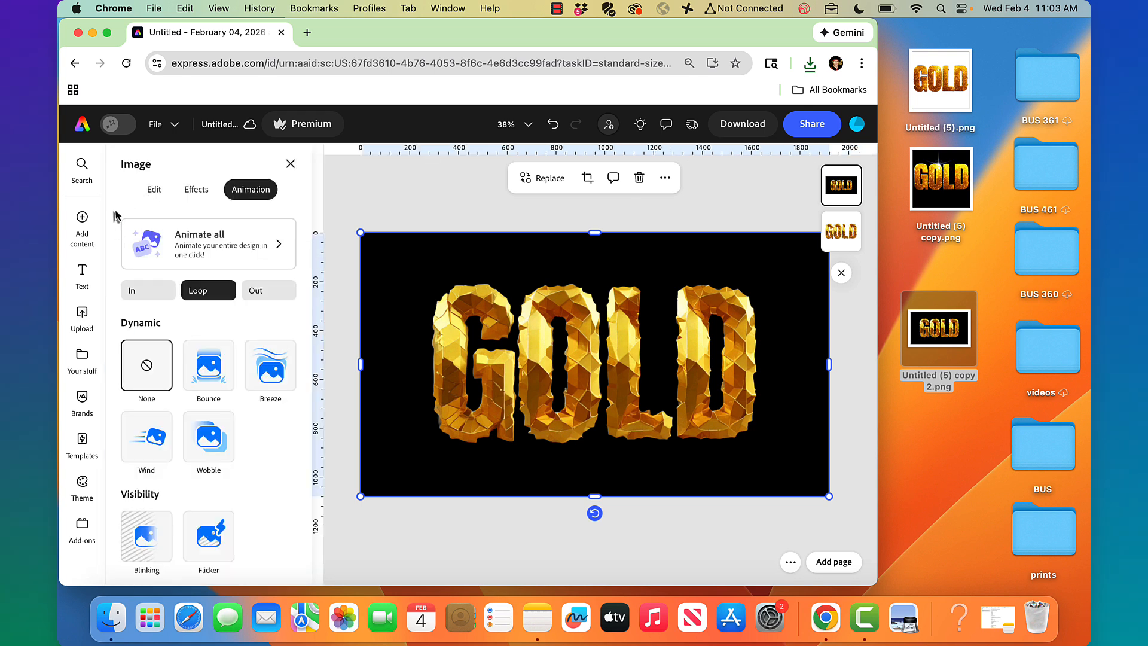
mouse_move(90, 223)
left_click(154, 189)
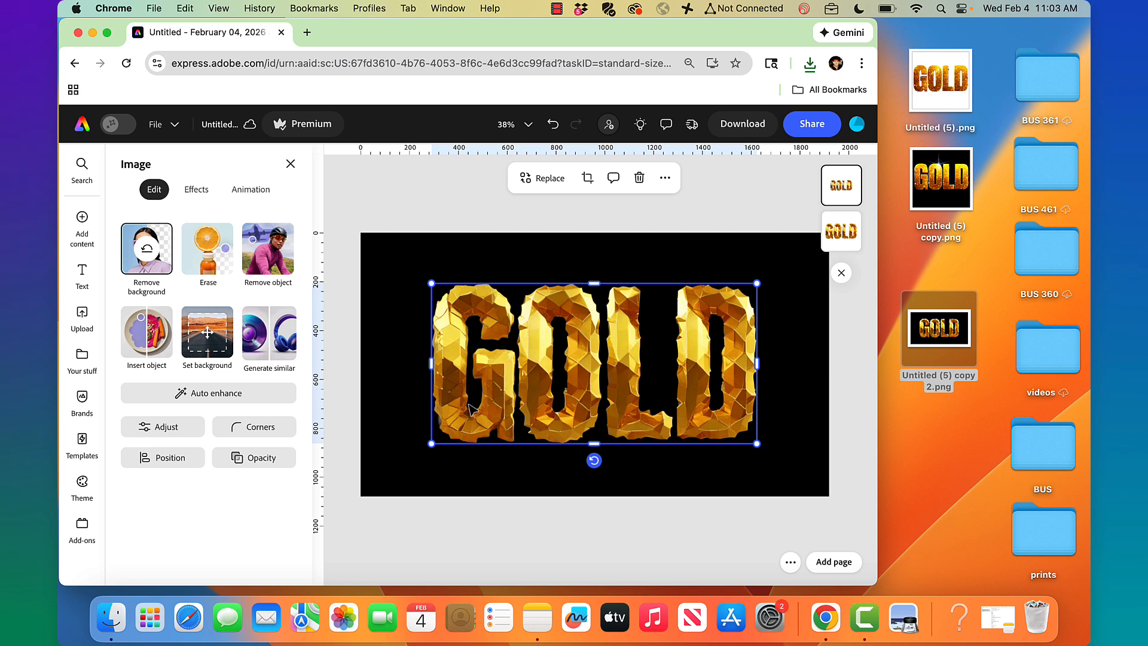
Give the GOLD image the Screen blend mode at 100% opacity, then reselect it
left_click(255, 462)
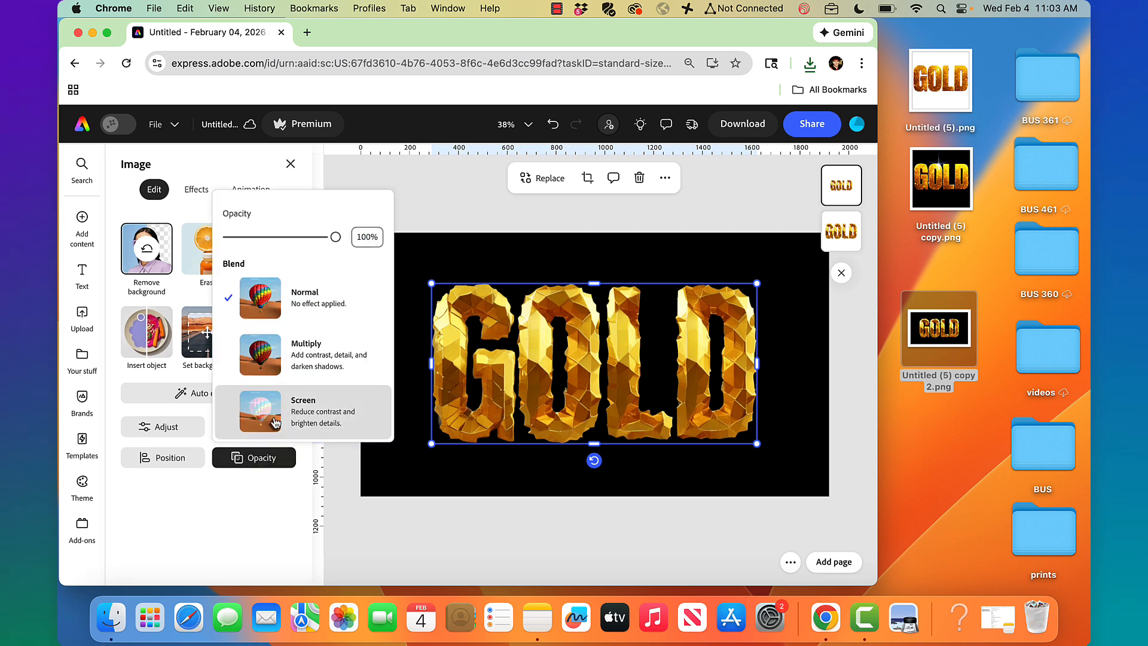
left_click(277, 423)
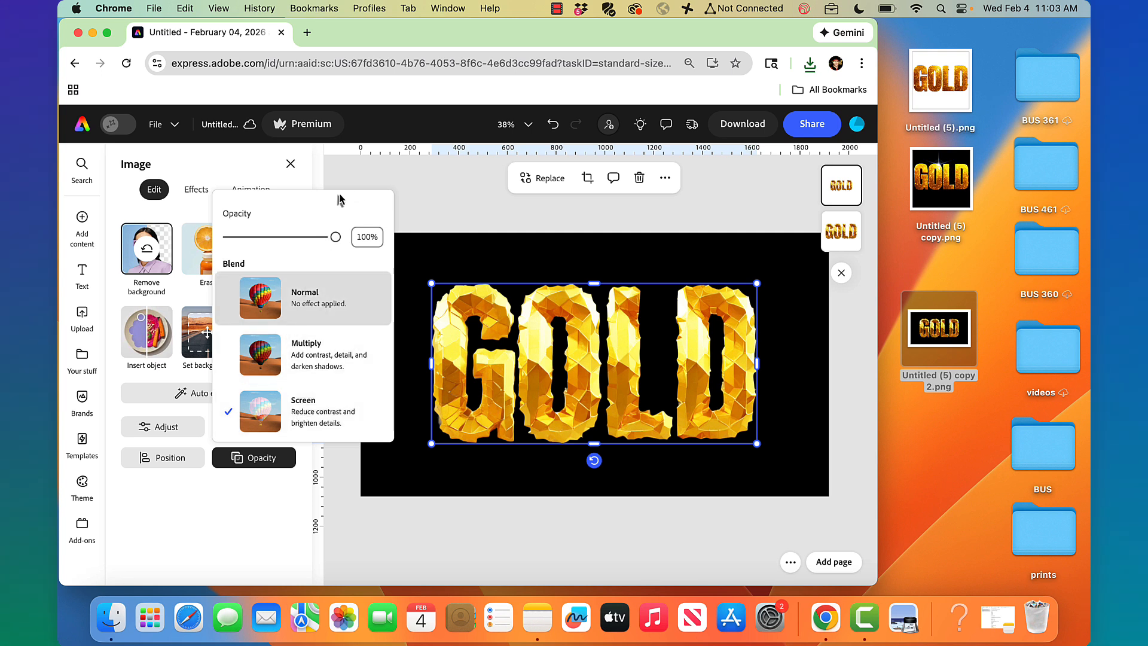
left_click(357, 174)
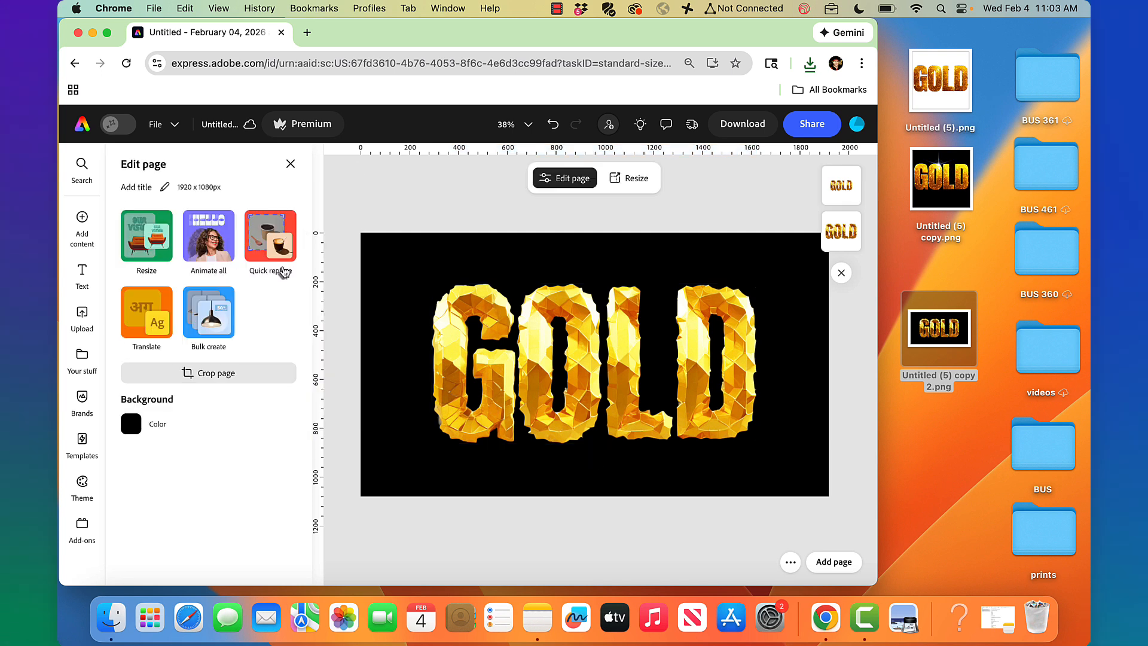
left_click(561, 345)
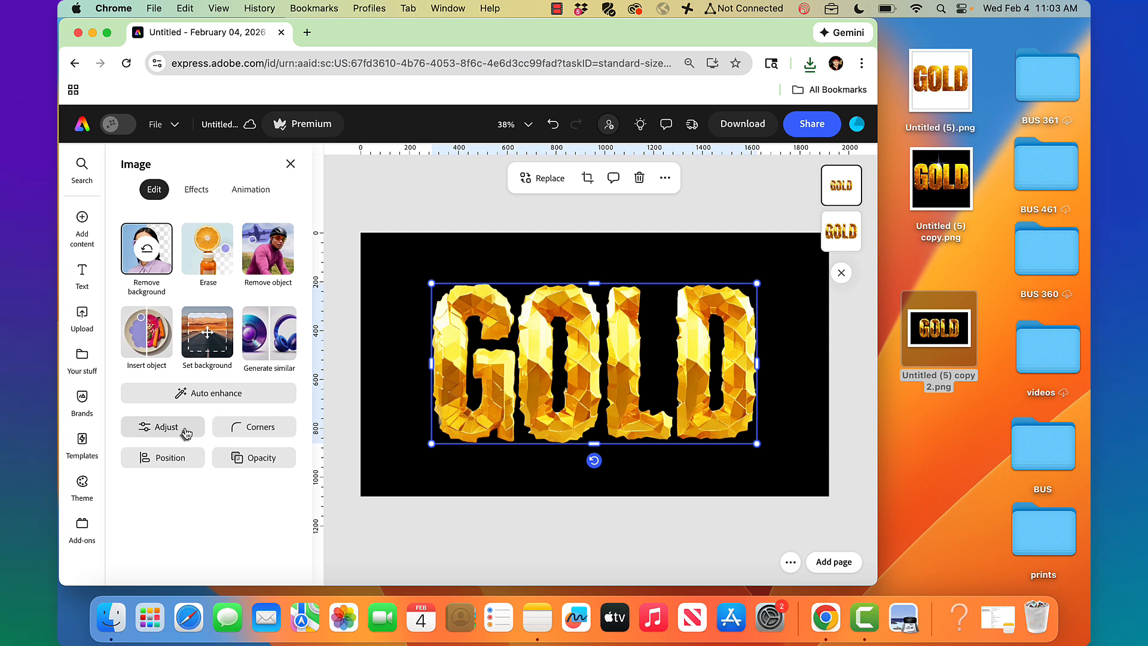
Adjust the GOLD image: saturation -24 and contrast 2
left_click(196, 189)
left_click(167, 190)
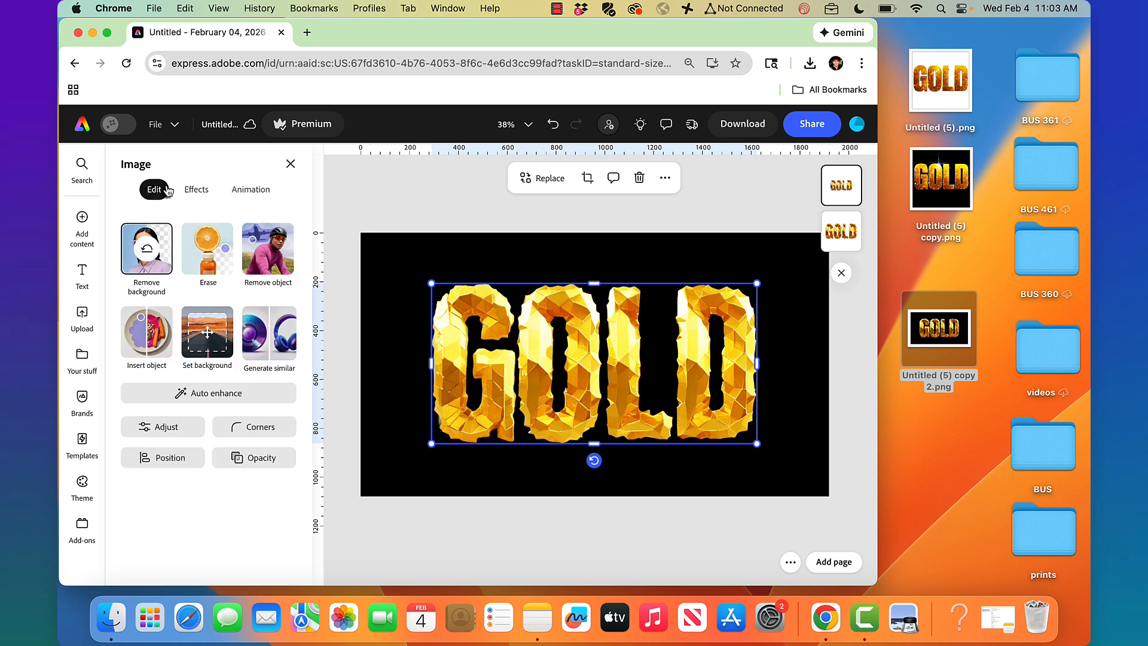
left_click(204, 189)
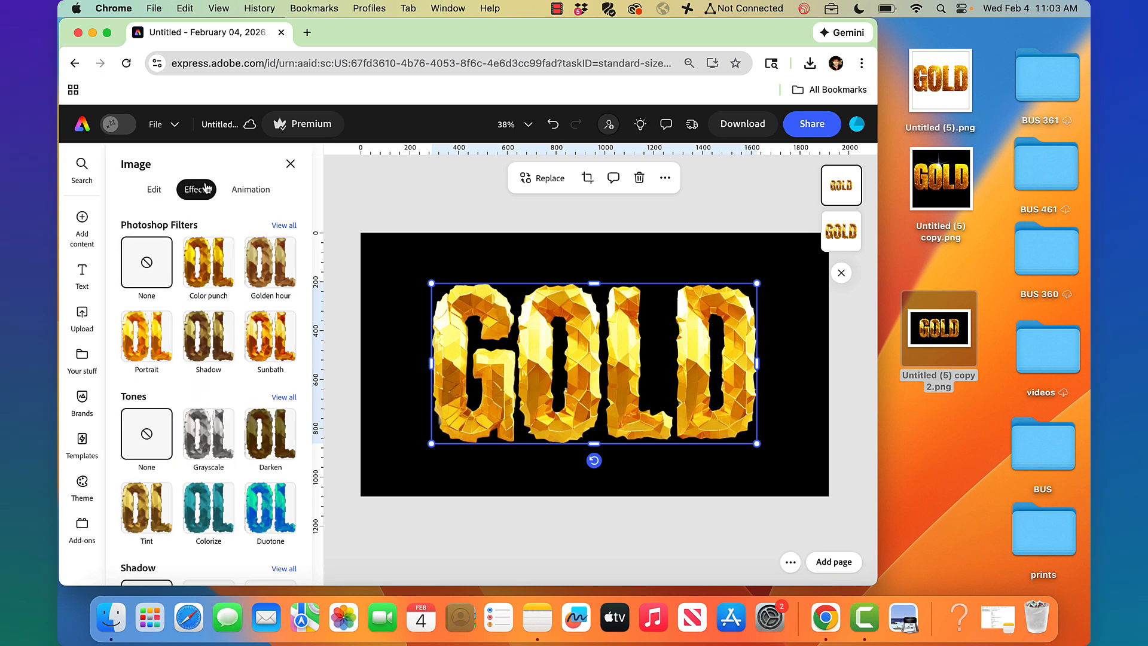
left_click(154, 189)
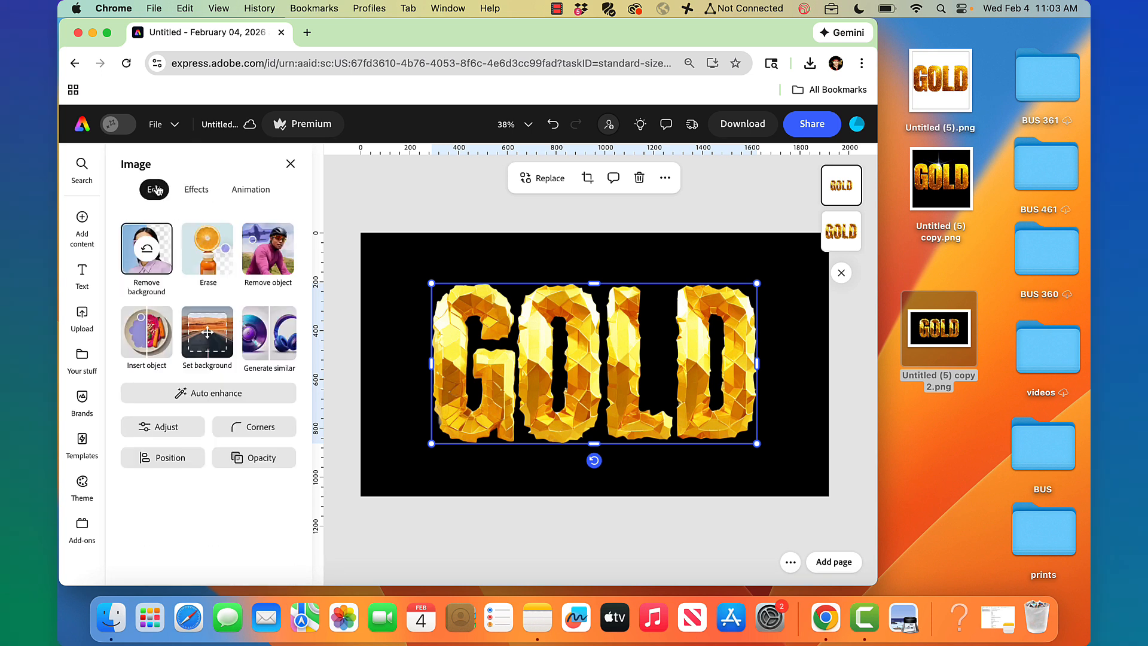
left_click(154, 439)
scroll(177, 441, "down", 5)
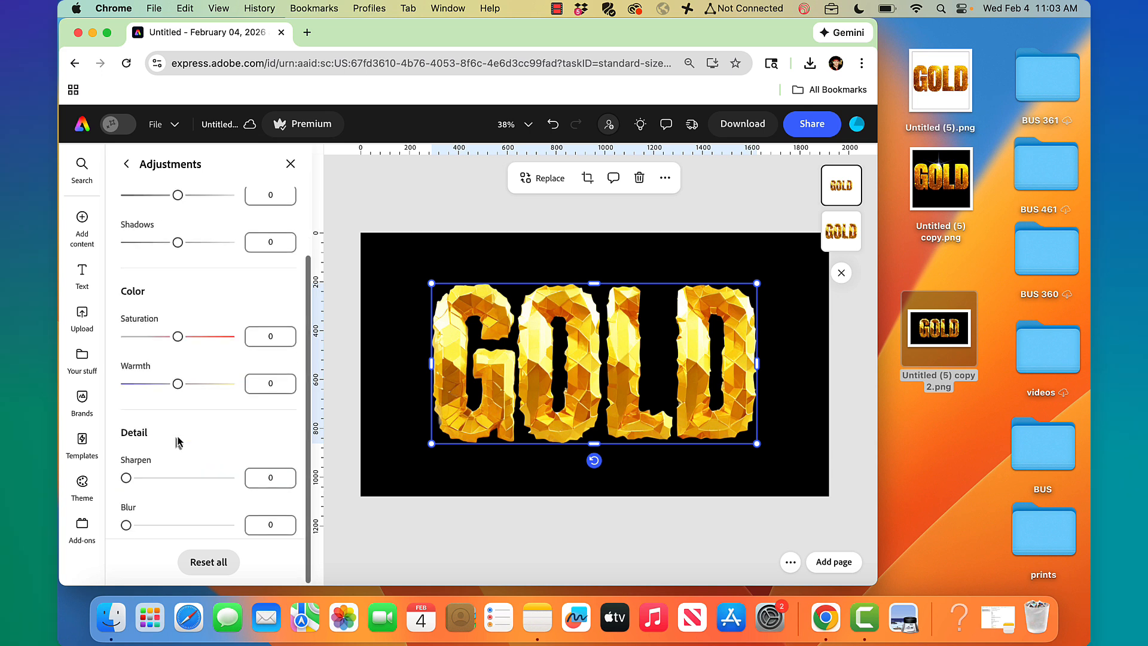
mouse_move(177, 335)
left_mouse_down()
mouse_move(60, 356)
mouse_move(167, 340)
left_mouse_up()
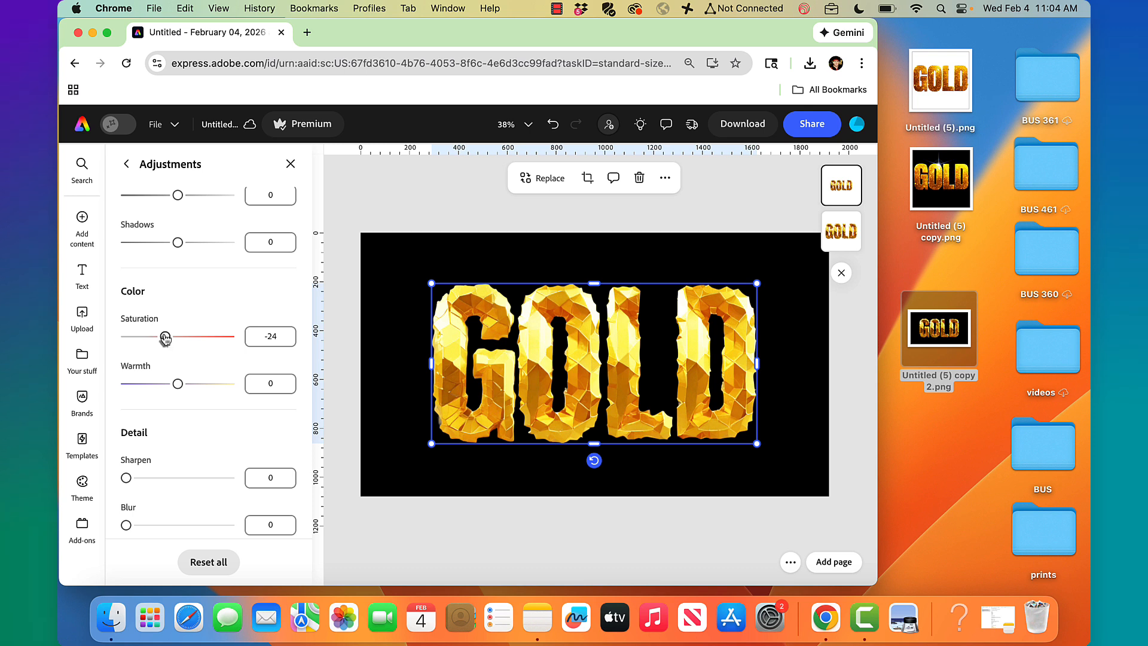
scroll(207, 230, "up", 3)
mouse_move(178, 250)
left_mouse_down()
mouse_move(231, 249)
mouse_move(77, 260)
mouse_move(178, 249)
left_mouse_up()
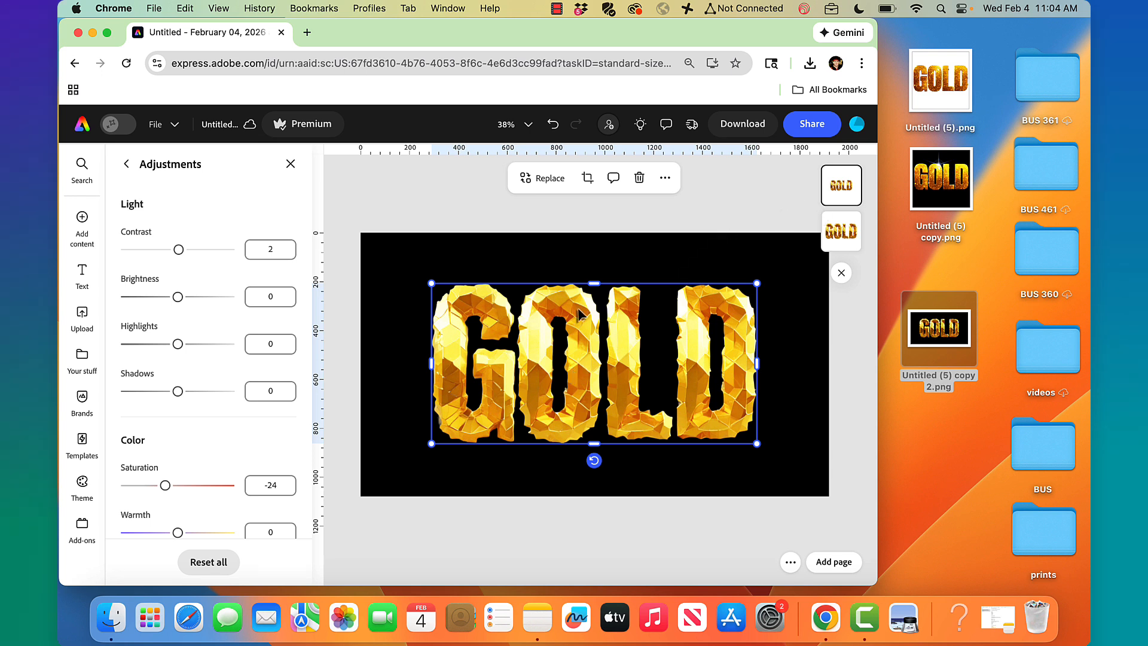
Select the GOLD image and start the Erase tool with the Circle brush
left_click(665, 206)
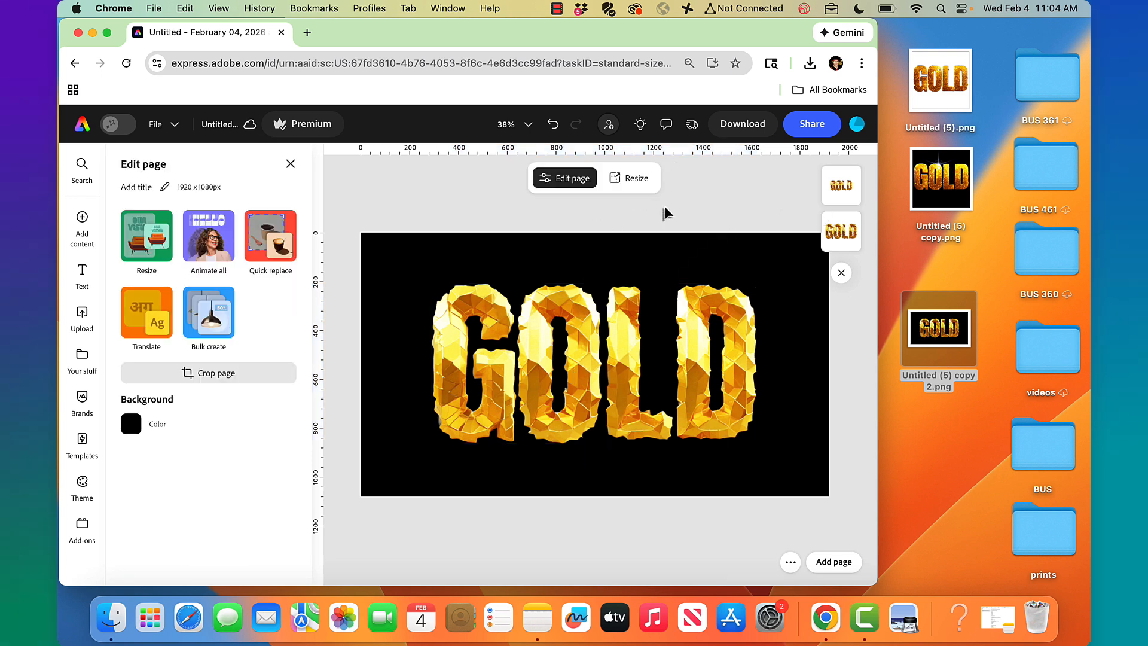
left_click(853, 201)
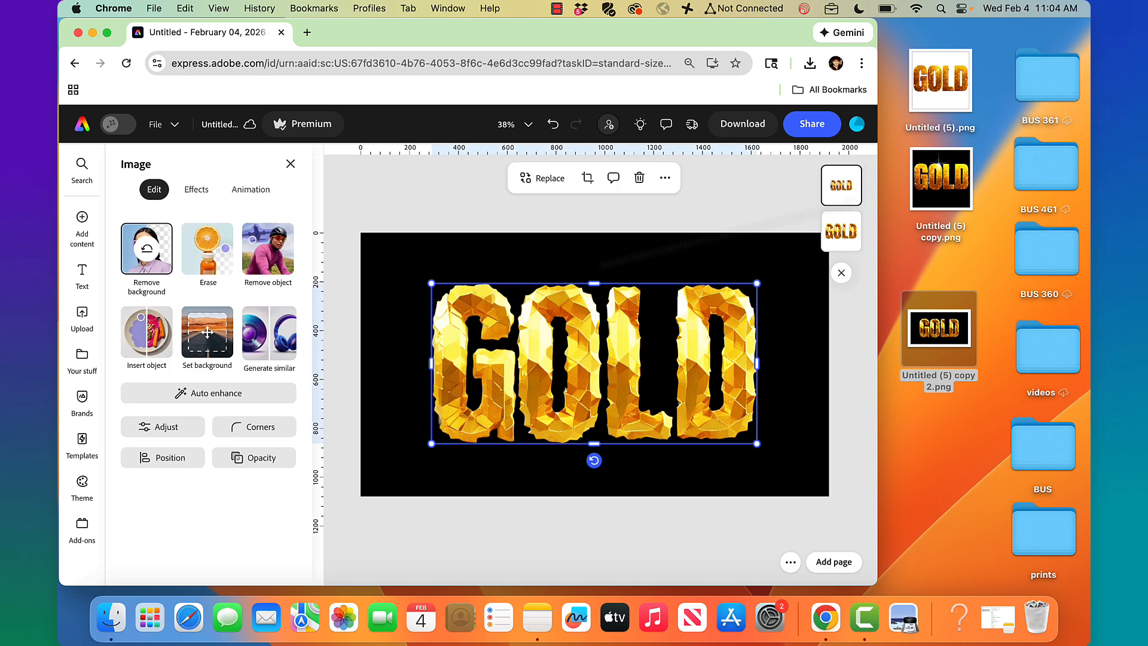
left_click(196, 189)
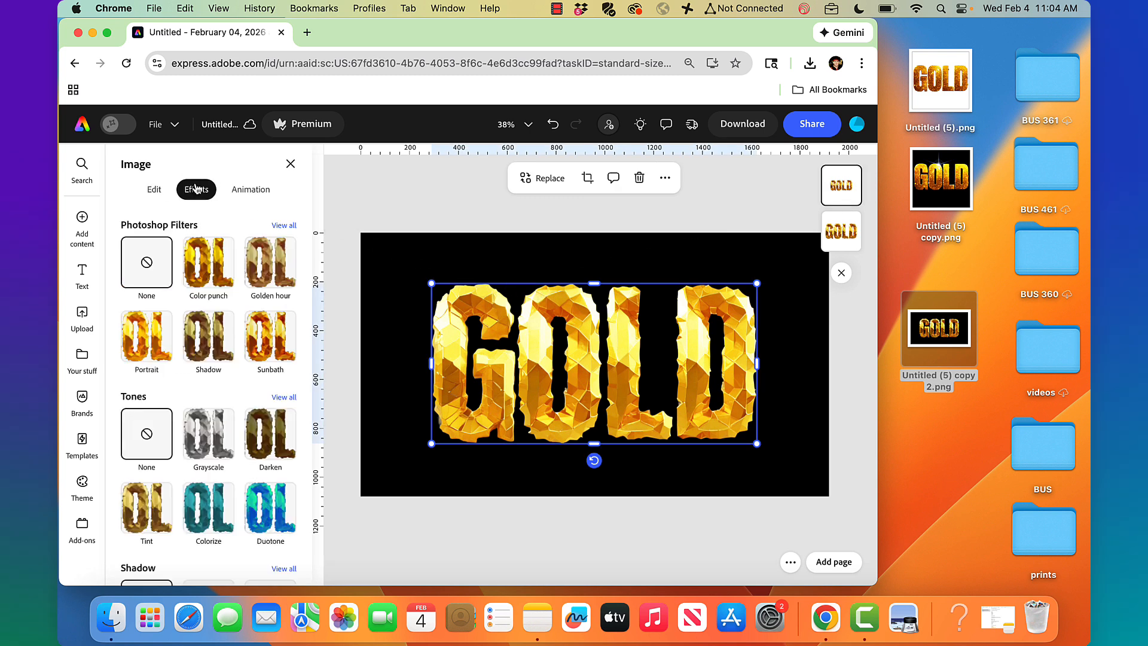
left_click(157, 189)
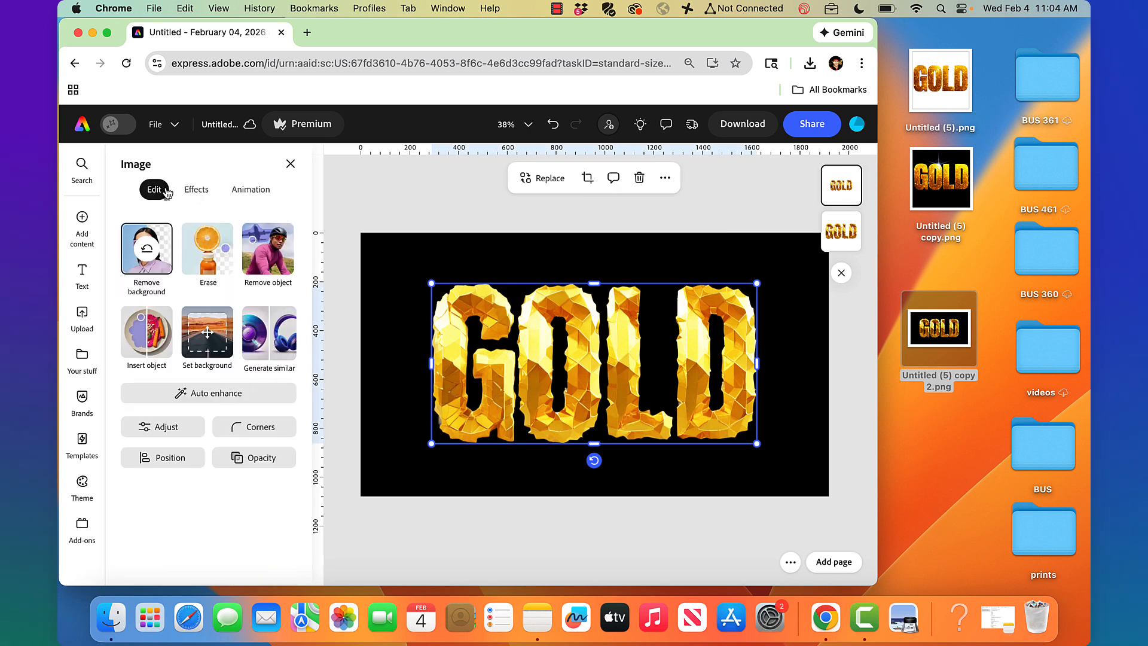
left_click(208, 251)
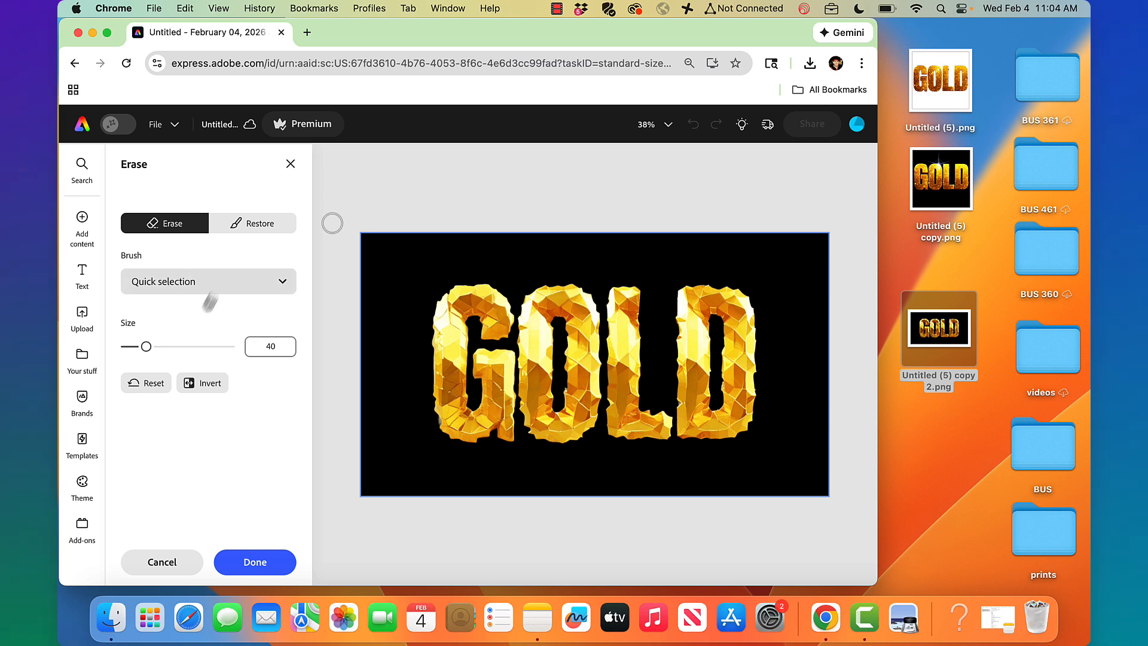
left_click(206, 290)
left_click(199, 358)
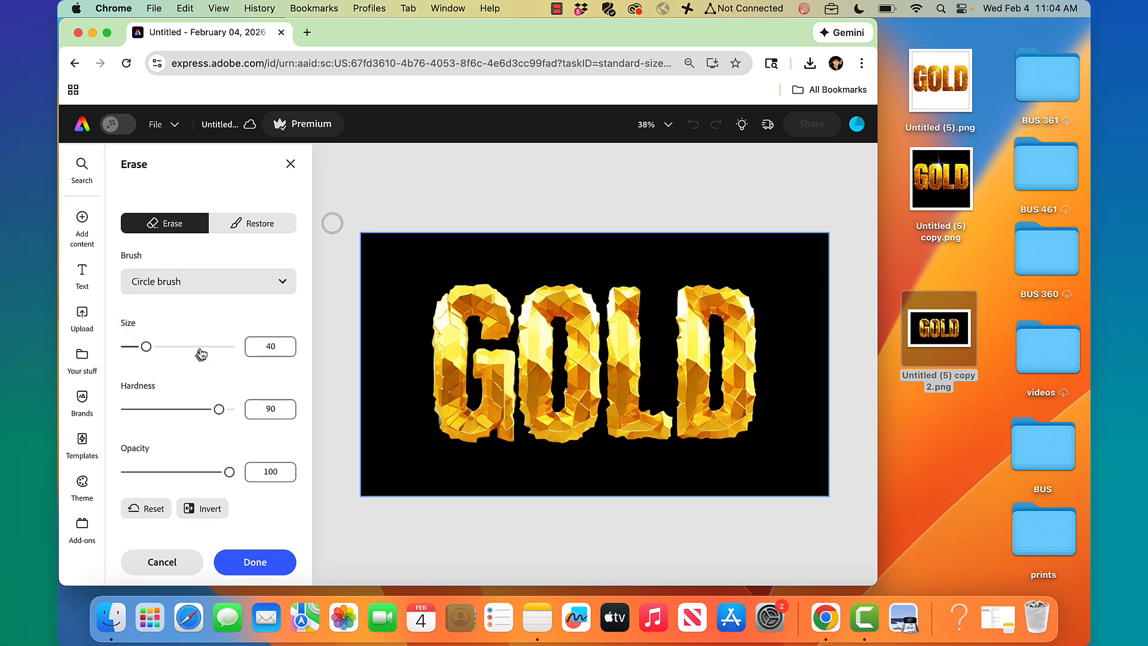
Erase across the left of the lettering with brush size 200, hardness 1, and confirm
mouse_move(159, 347)
left_mouse_down()
mouse_move(148, 352)
mouse_move(252, 352)
left_mouse_up()
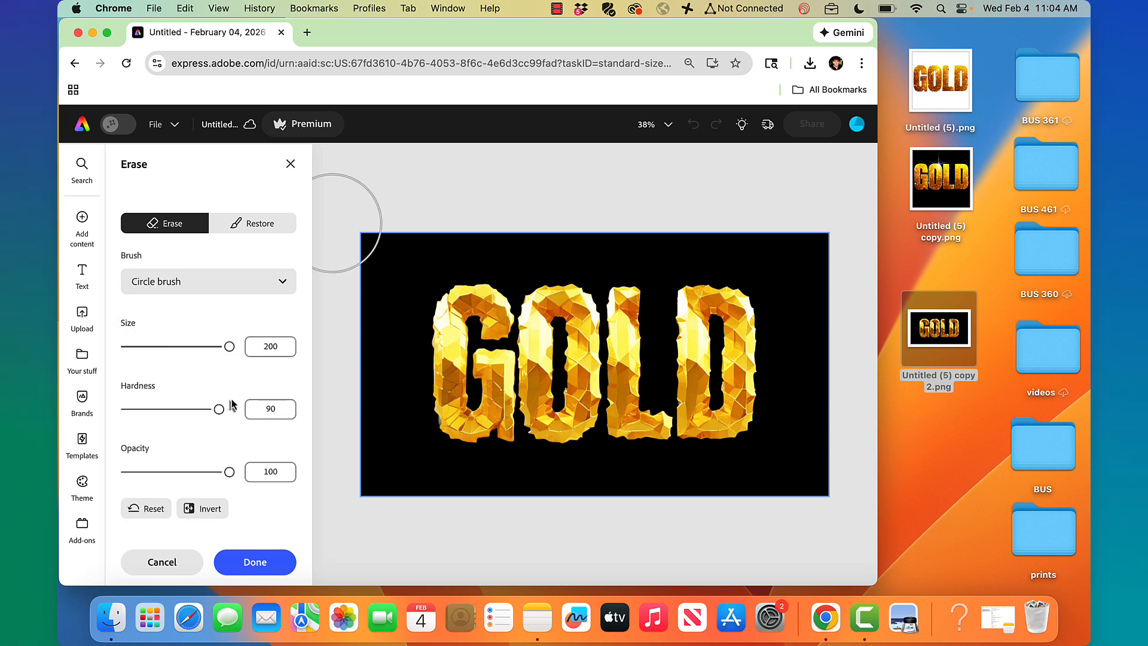
left_click_drag(219, 410, 95, 413)
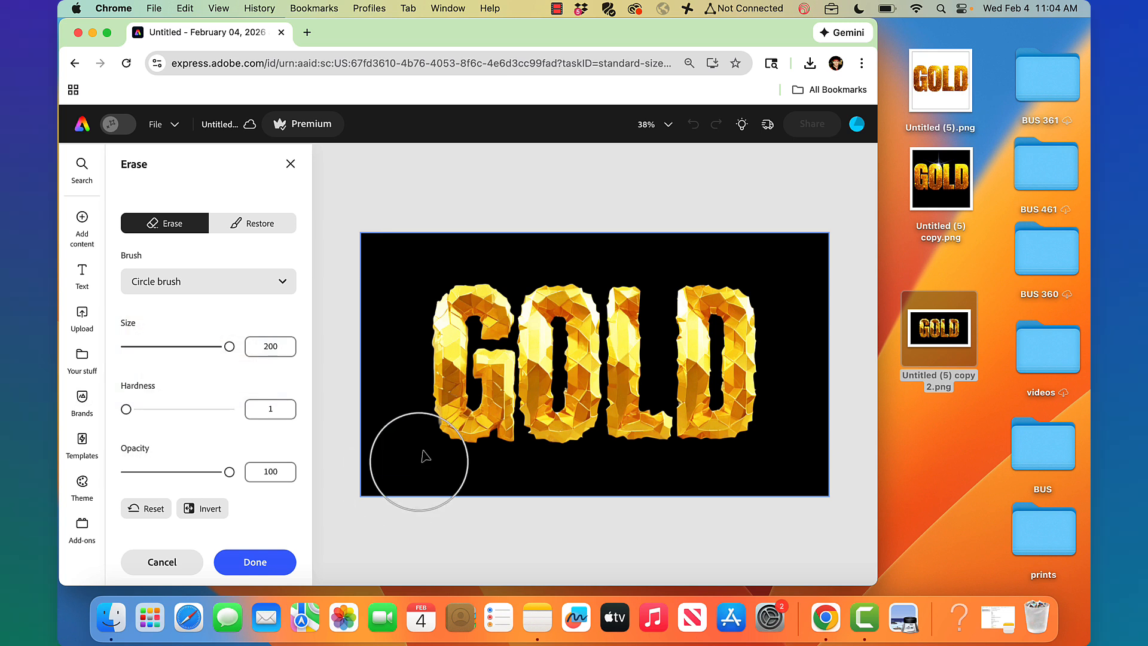
mouse_move(404, 432)
left_mouse_down()
mouse_move(768, 430)
mouse_move(664, 415)
mouse_move(385, 423)
mouse_move(390, 411)
left_mouse_up()
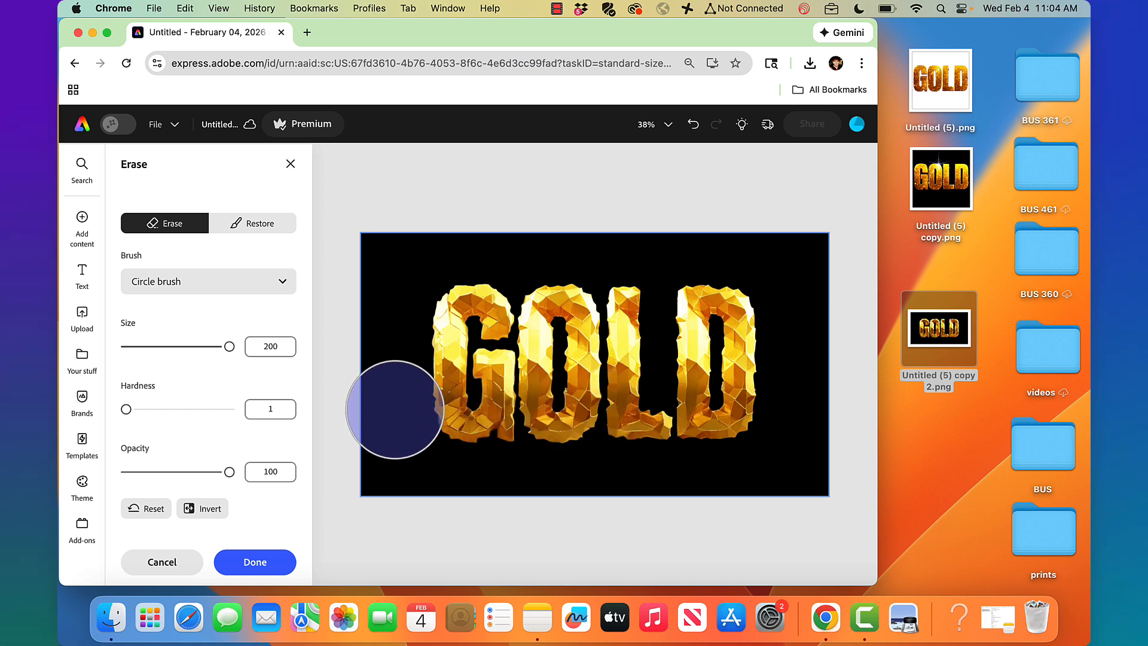
left_click(266, 566)
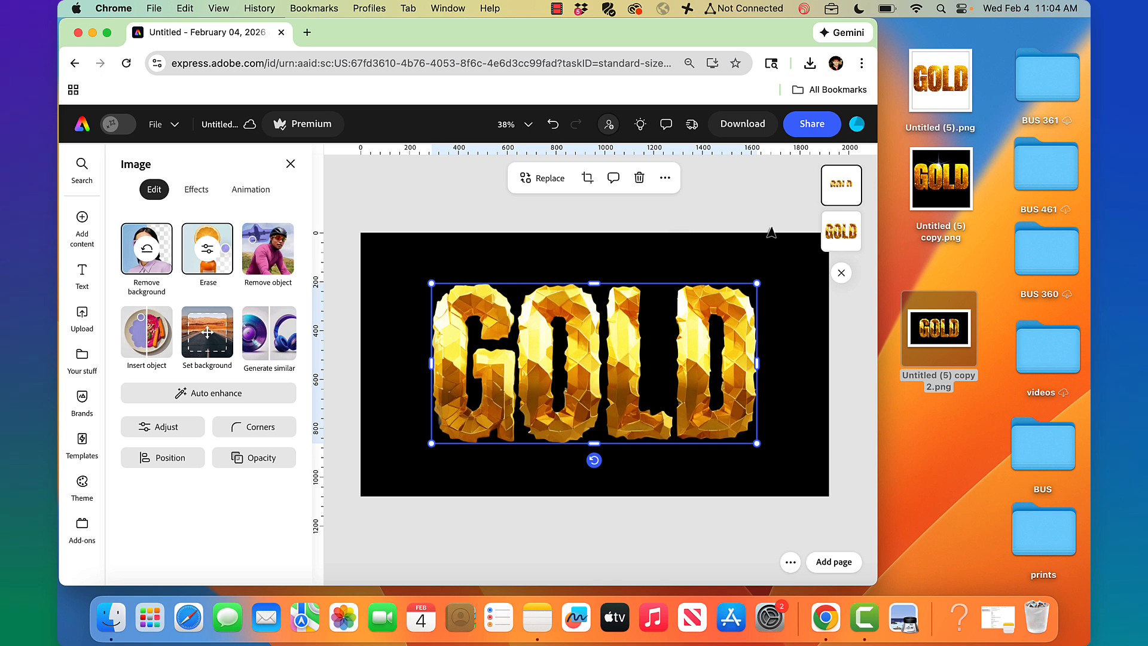
Search stock photos for 'light sparkle on black' and add the blue starburst photo
mouse_move(82, 219)
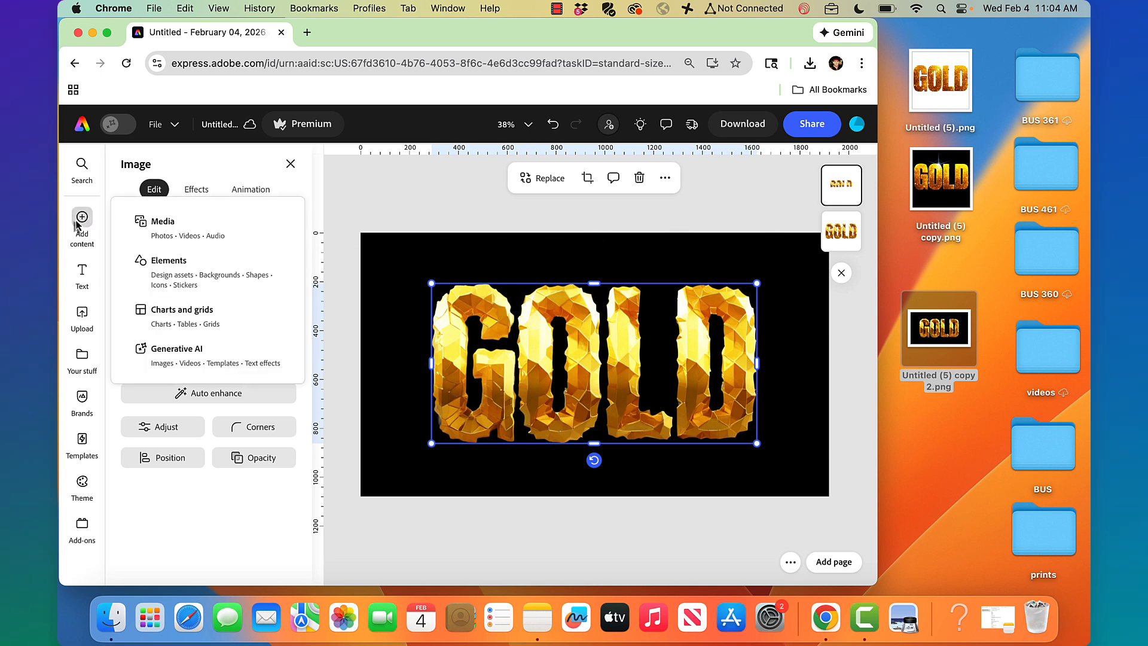
left_click(152, 221)
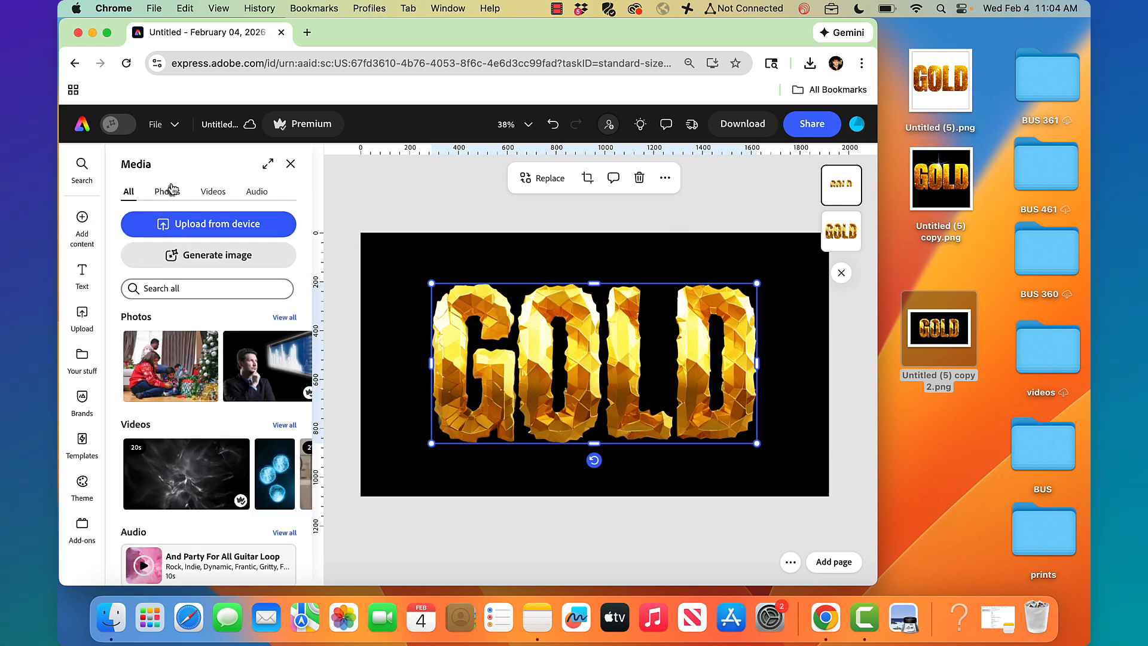
left_click(170, 191)
left_click(179, 289)
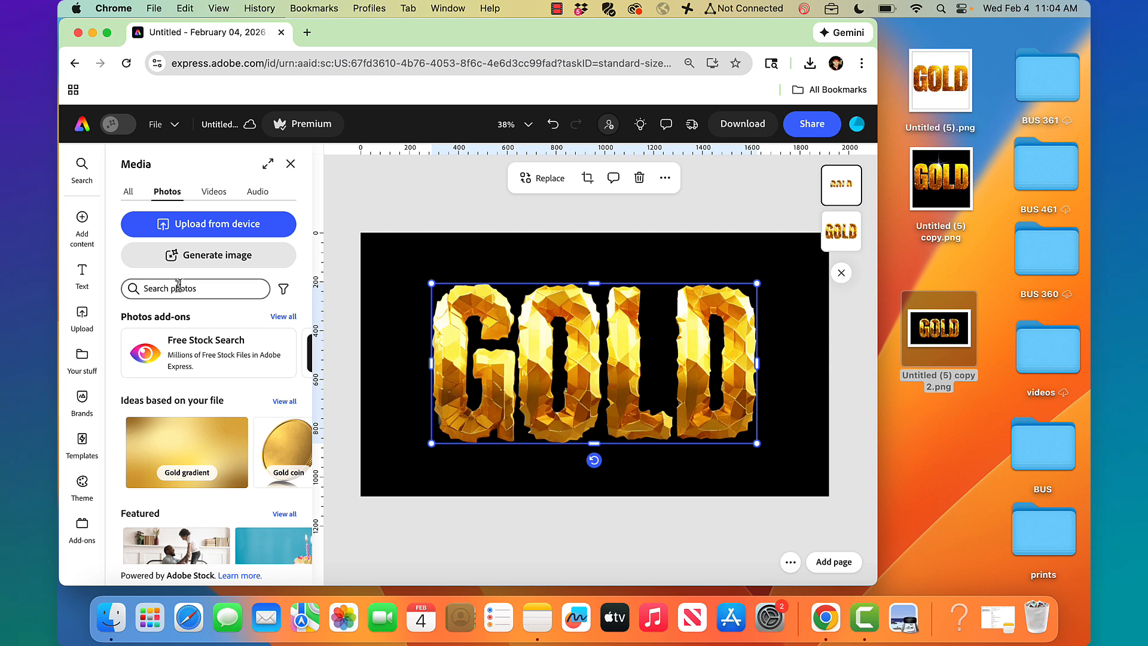
type("li")
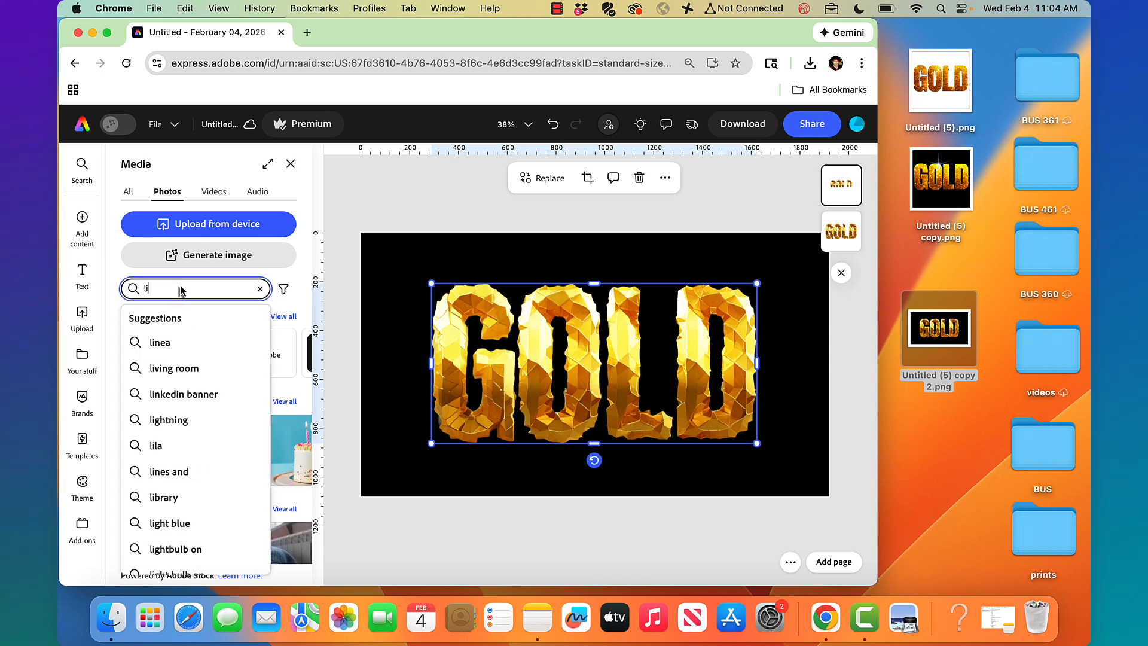
type("ght spar")
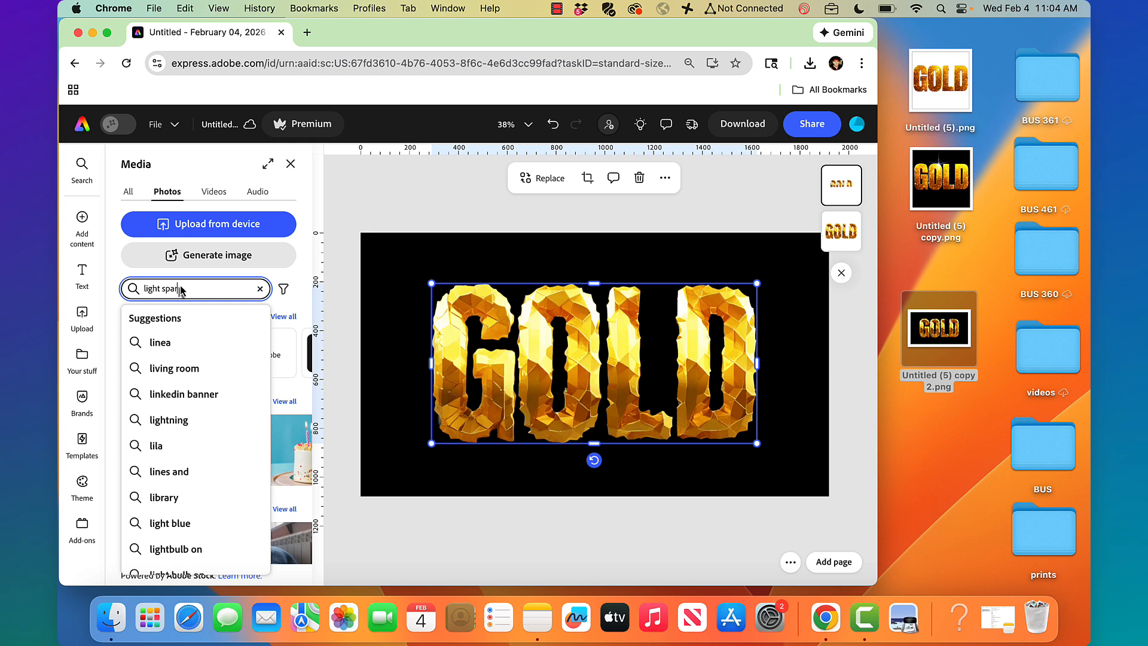
type("kle on black")
key("Return")
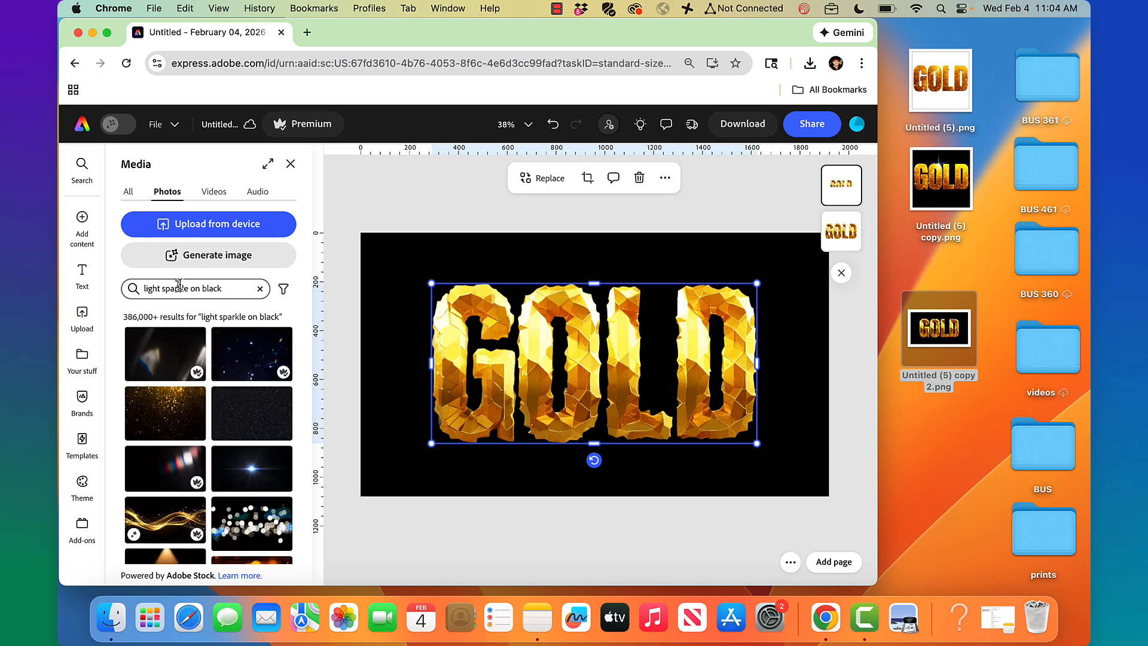
left_click(280, 458)
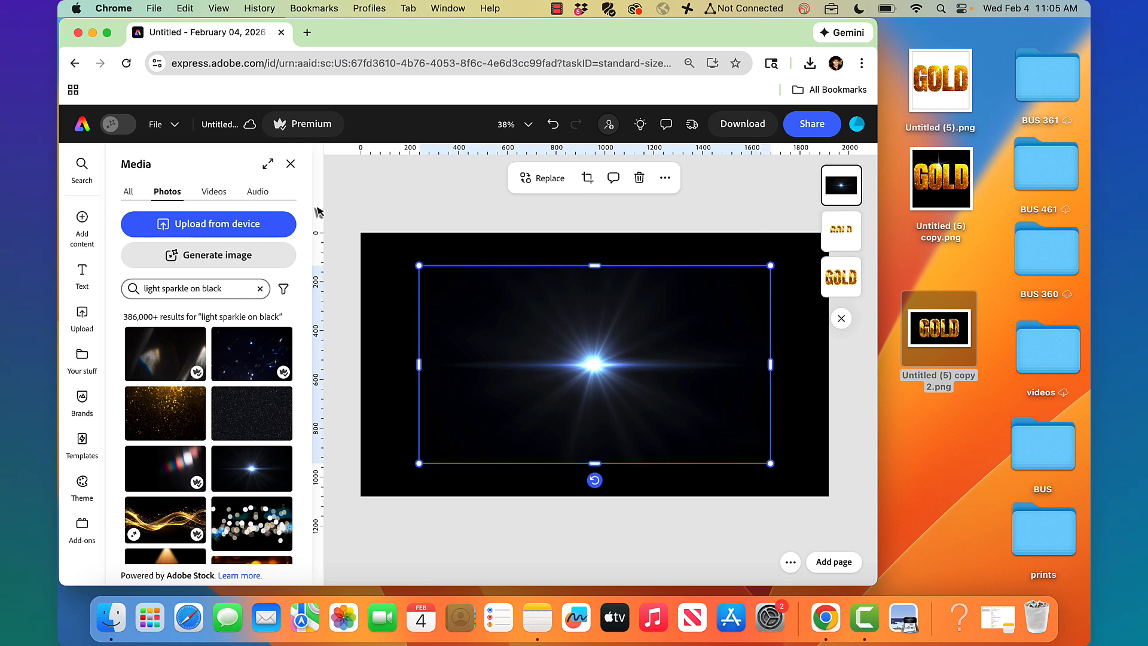
mouse_move(93, 212)
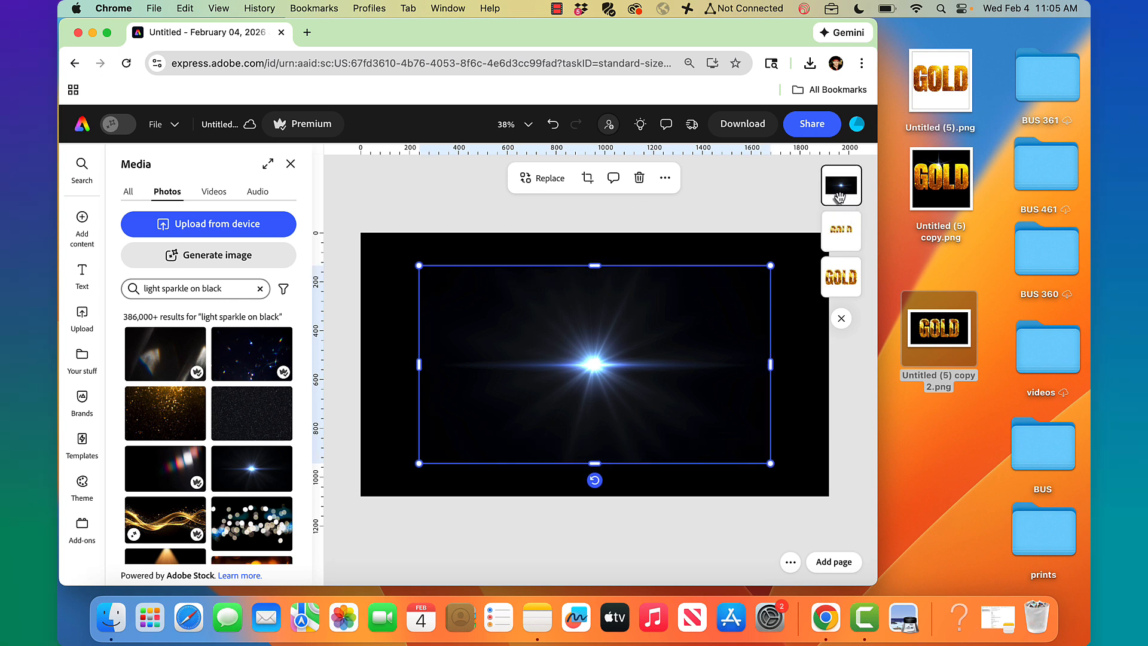
Set the starburst flare to Screen blend mode and drag it up onto the top of the O
left_click(290, 164)
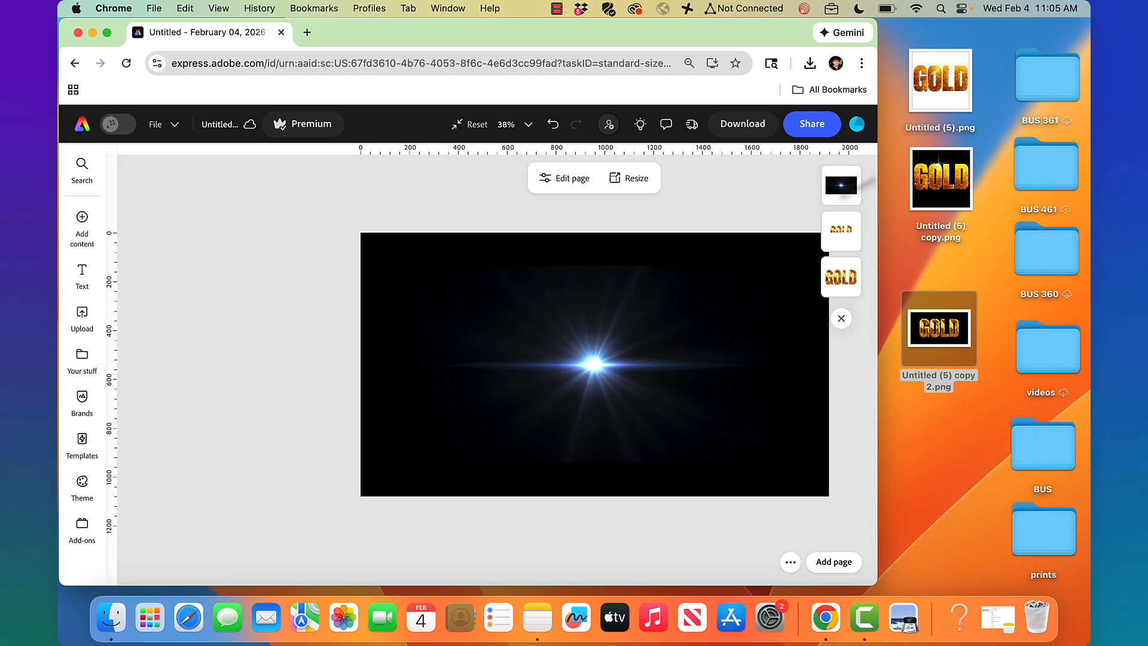
left_click(842, 191)
left_click(661, 377)
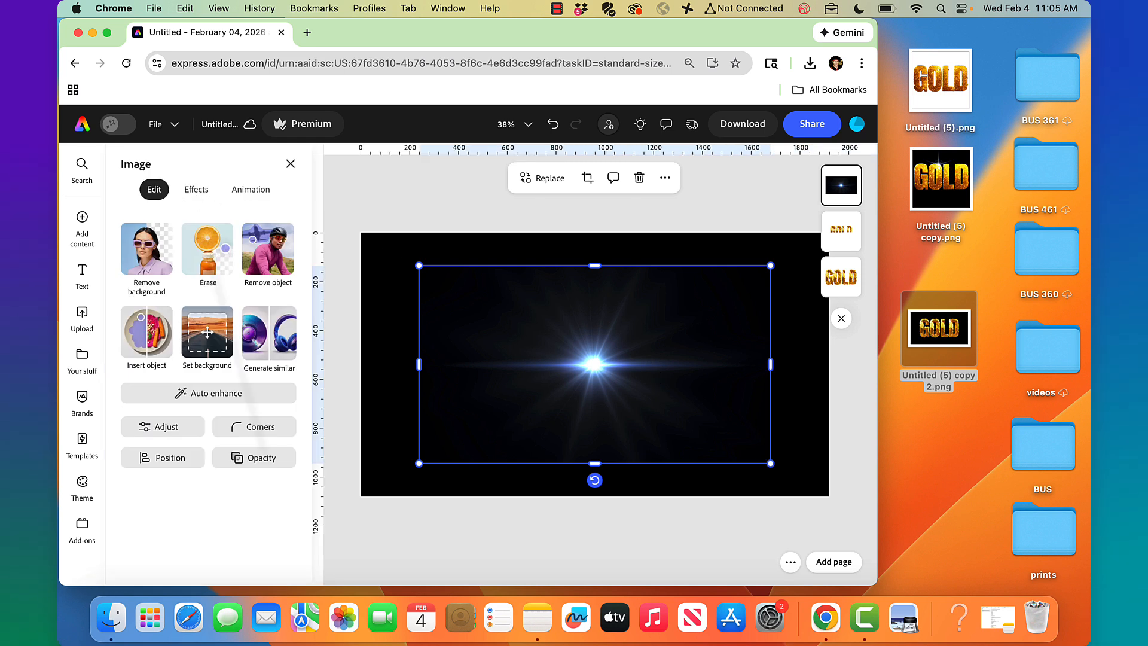
left_click(265, 459)
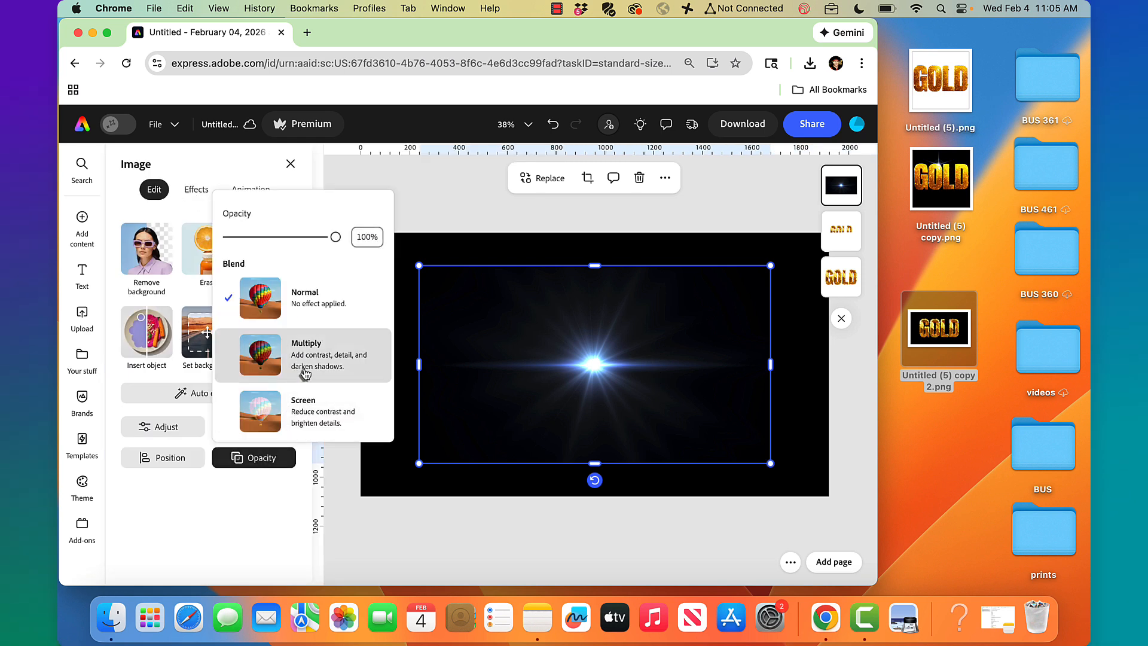
left_click(305, 413)
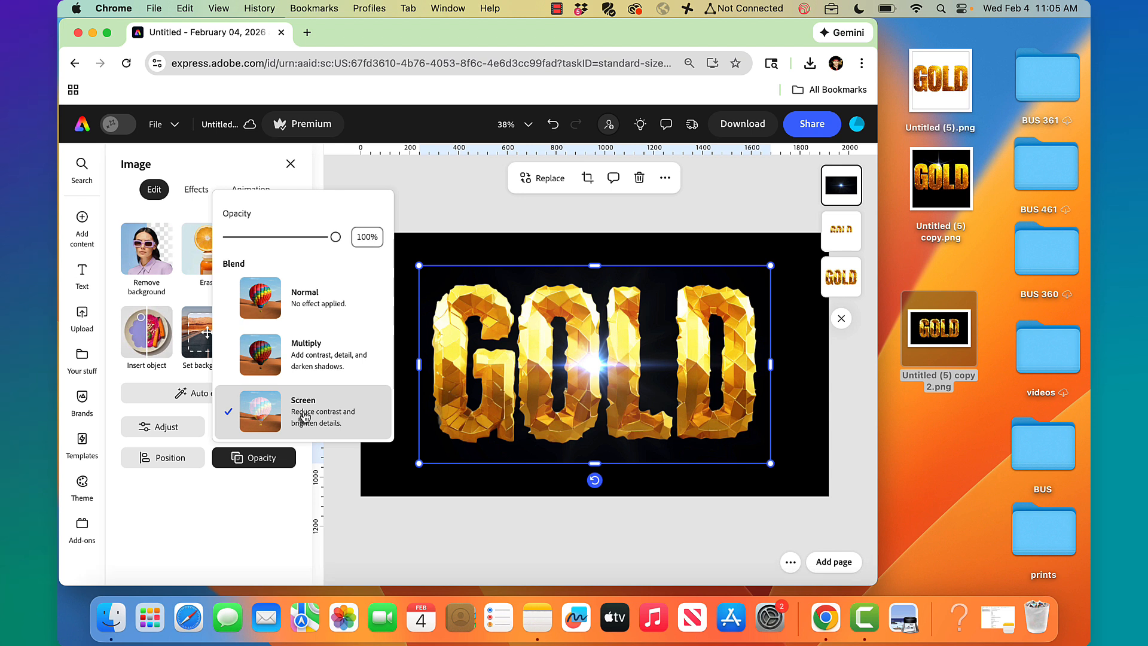
left_click_drag(595, 361, 571, 294)
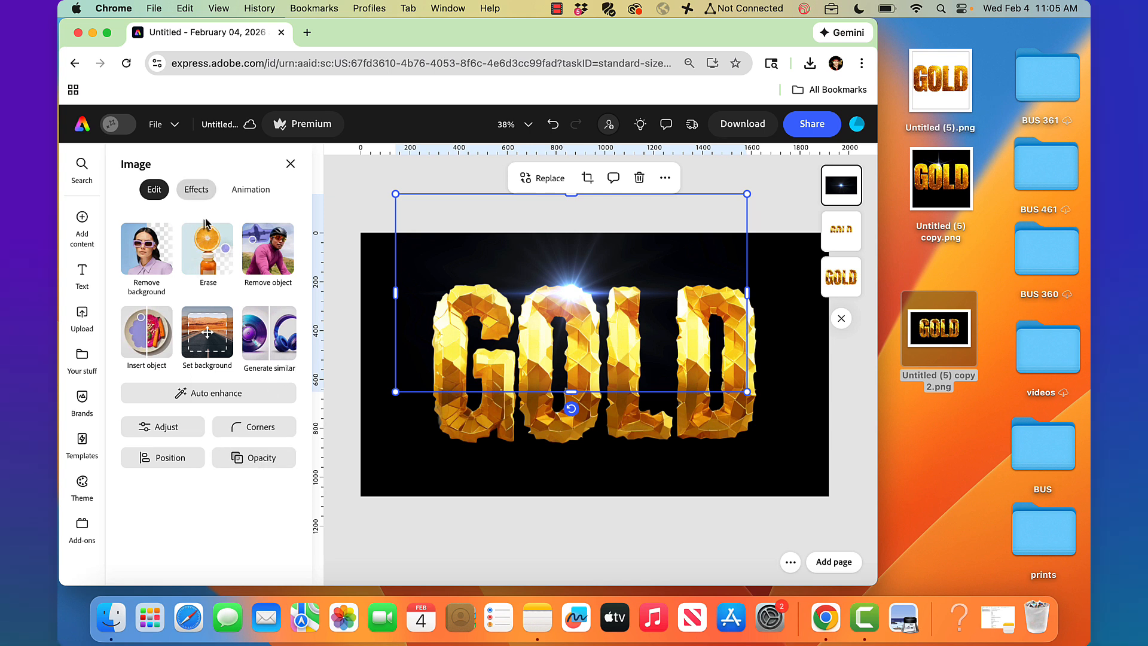
Apply the Grayscale tone to the starburst flare and raise its contrast to 47
left_click(196, 189)
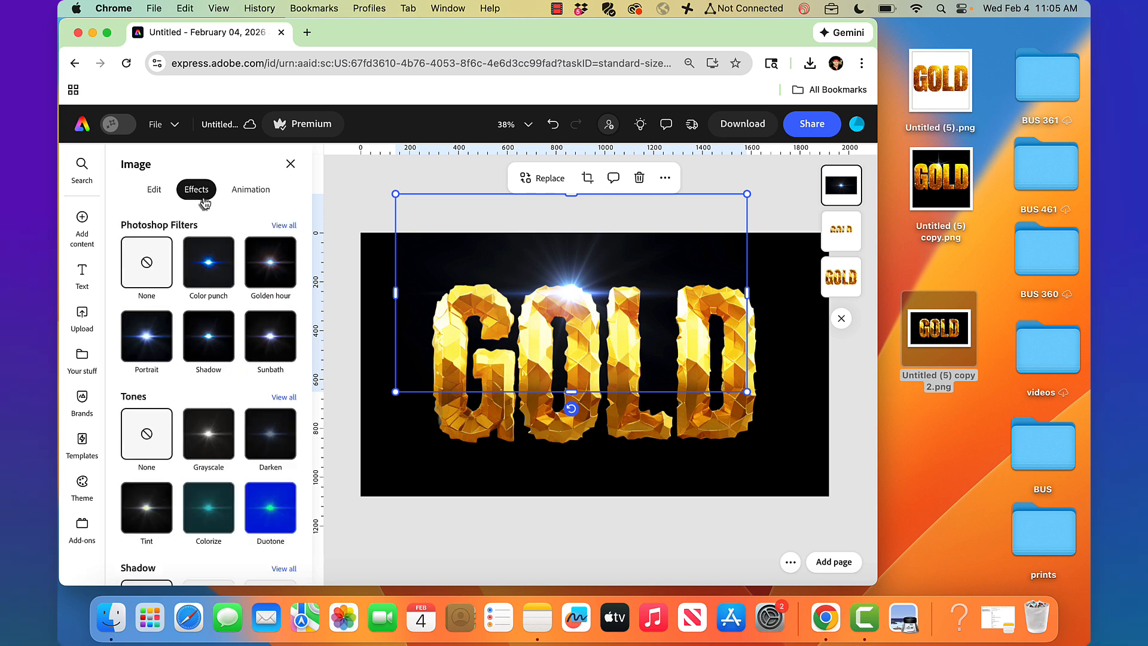
left_click(216, 435)
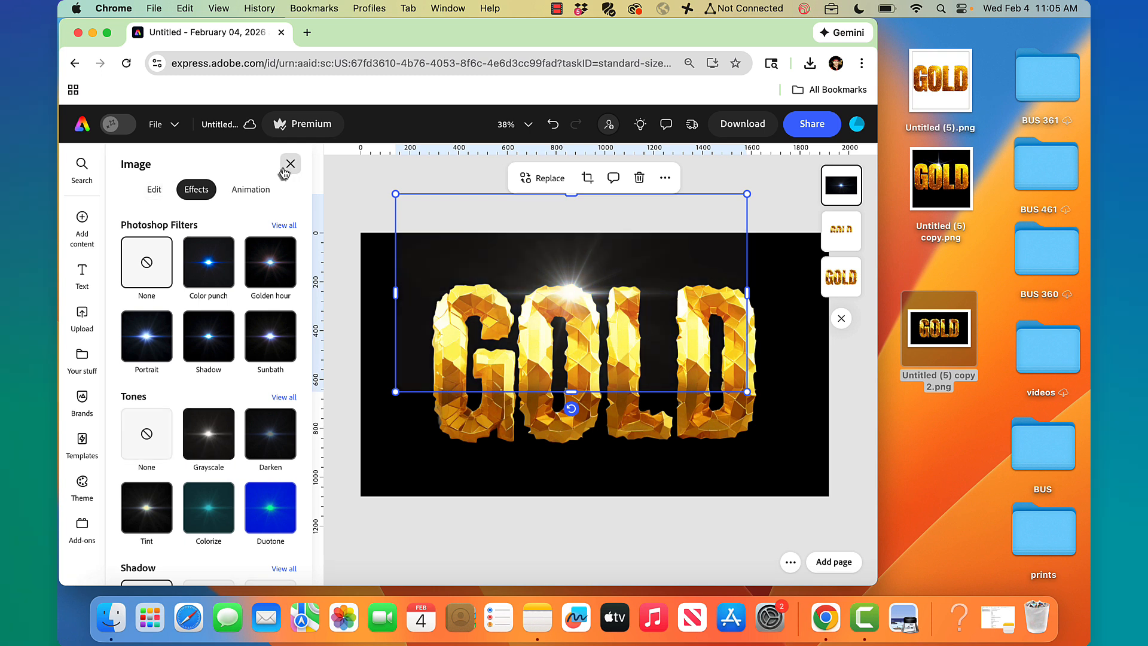
left_click(154, 190)
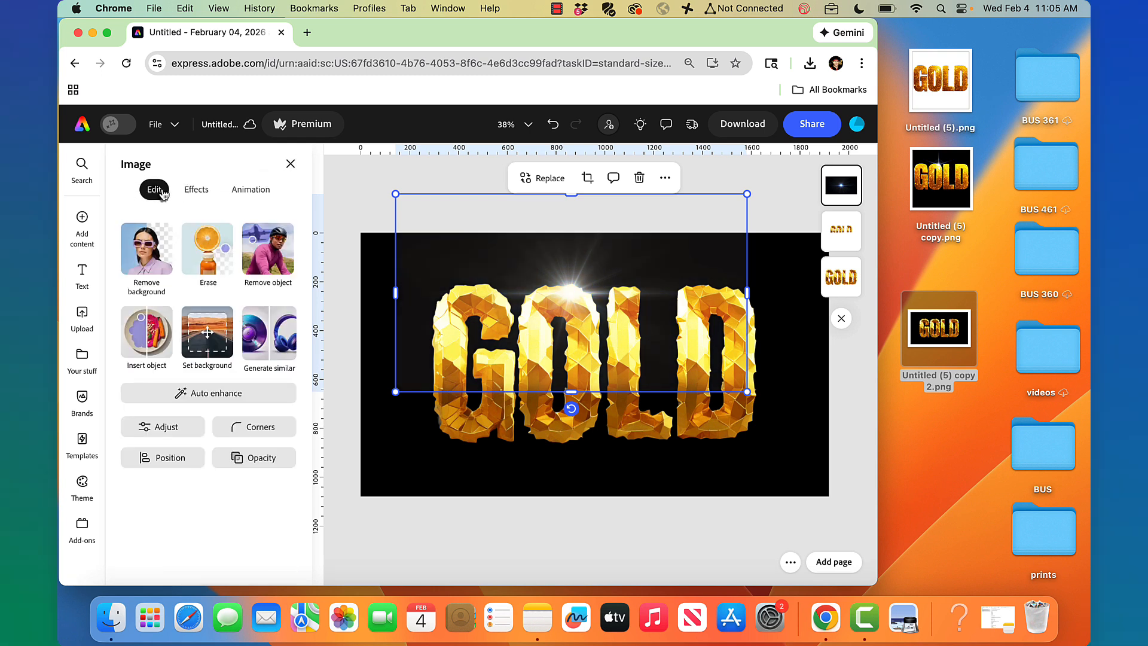
left_click(174, 429)
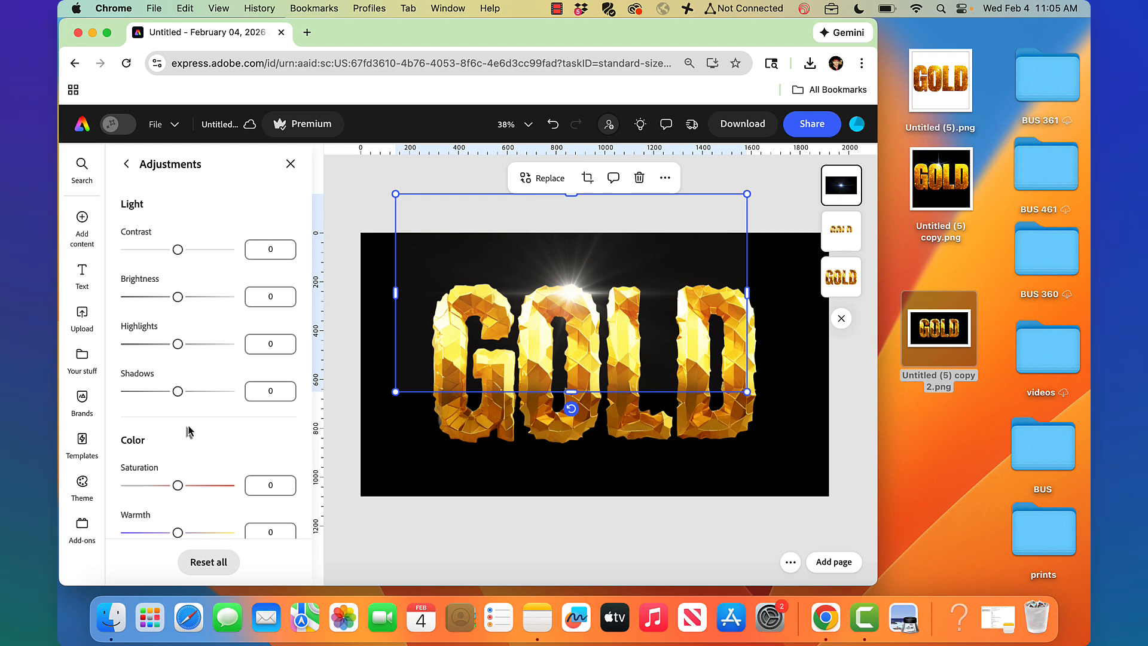
left_click_drag(177, 249, 203, 260)
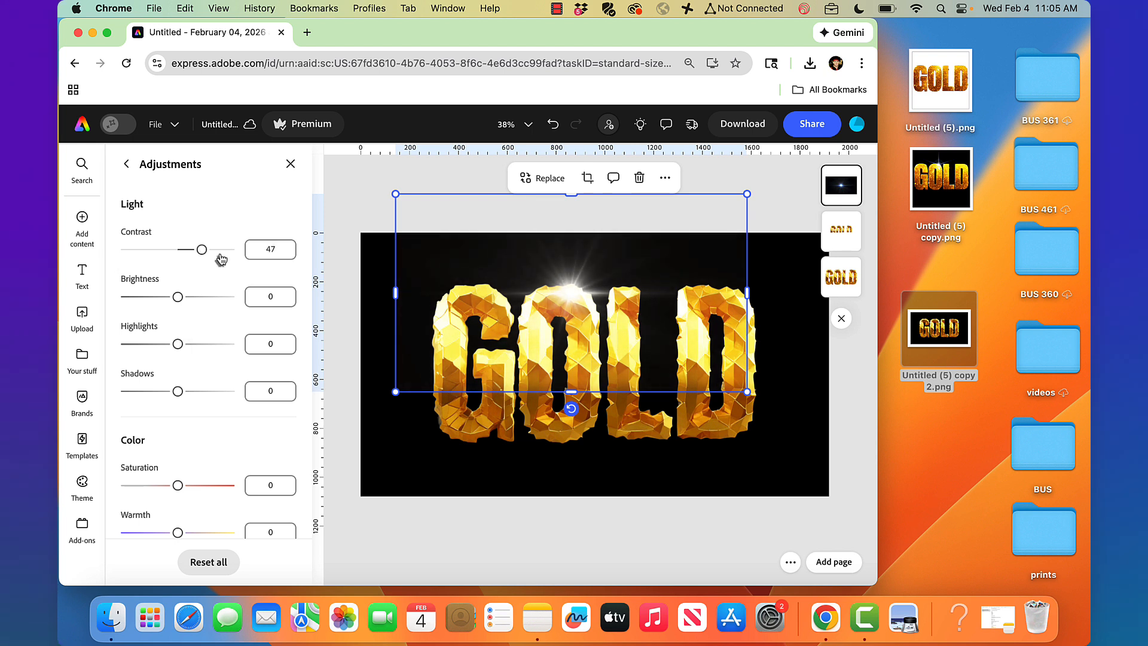
left_click(361, 187)
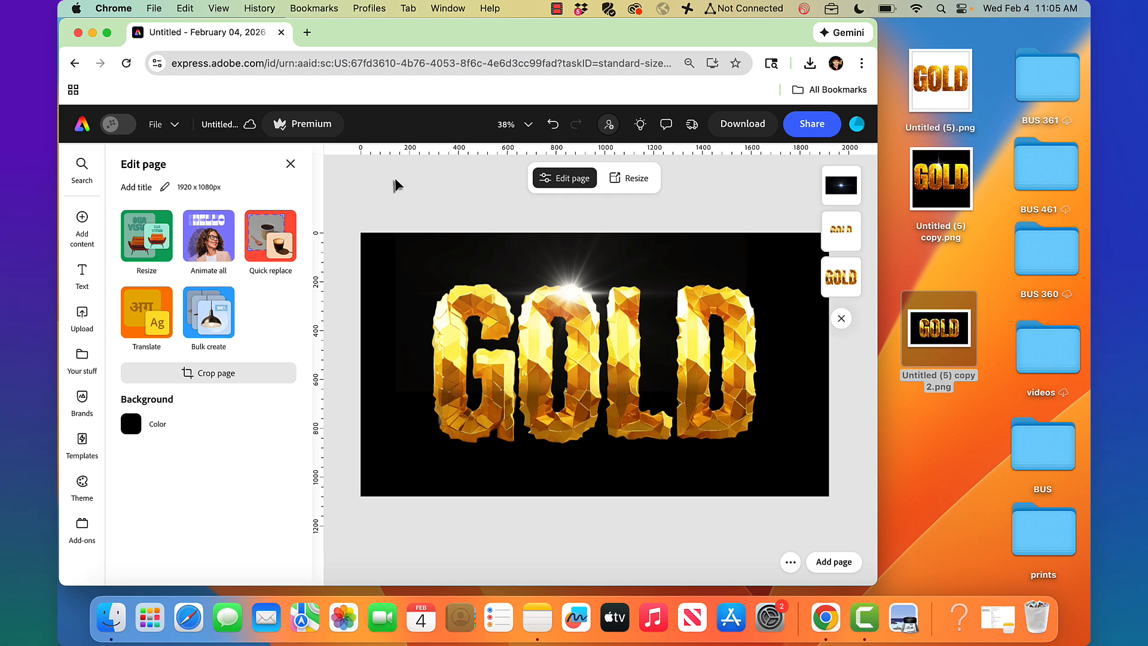
Download the design as PNG and save it to the desktop as 'Untitled (5) copy 3.png', keeping both files
left_click(756, 131)
left_click(731, 333)
left_click_drag(662, 122, 960, 473)
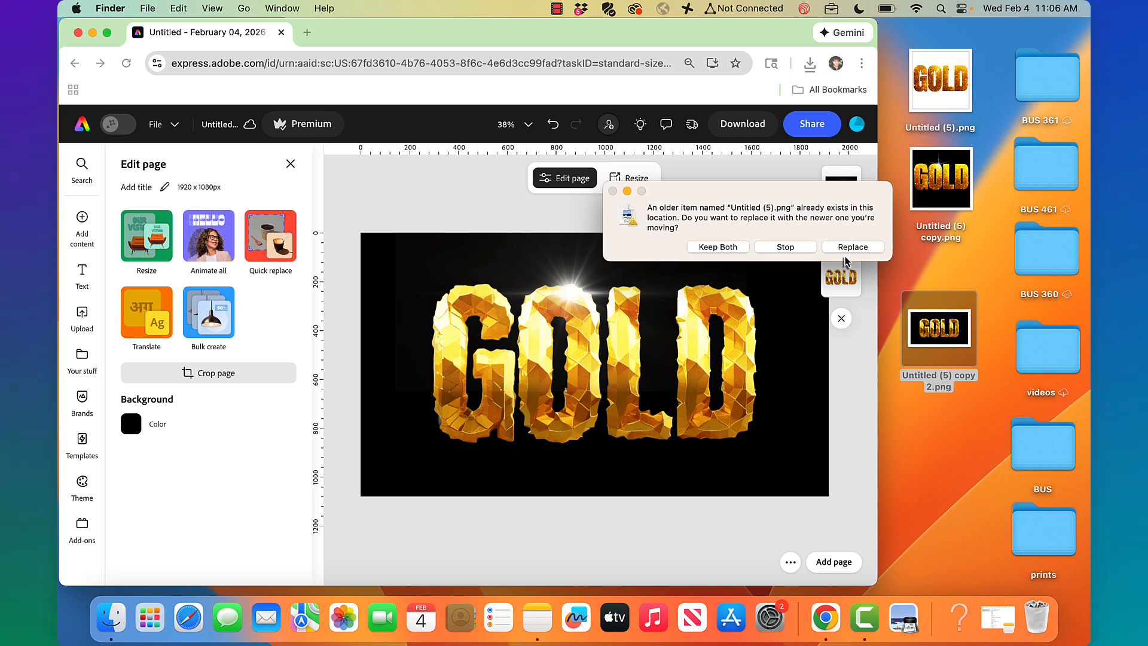
left_click(731, 250)
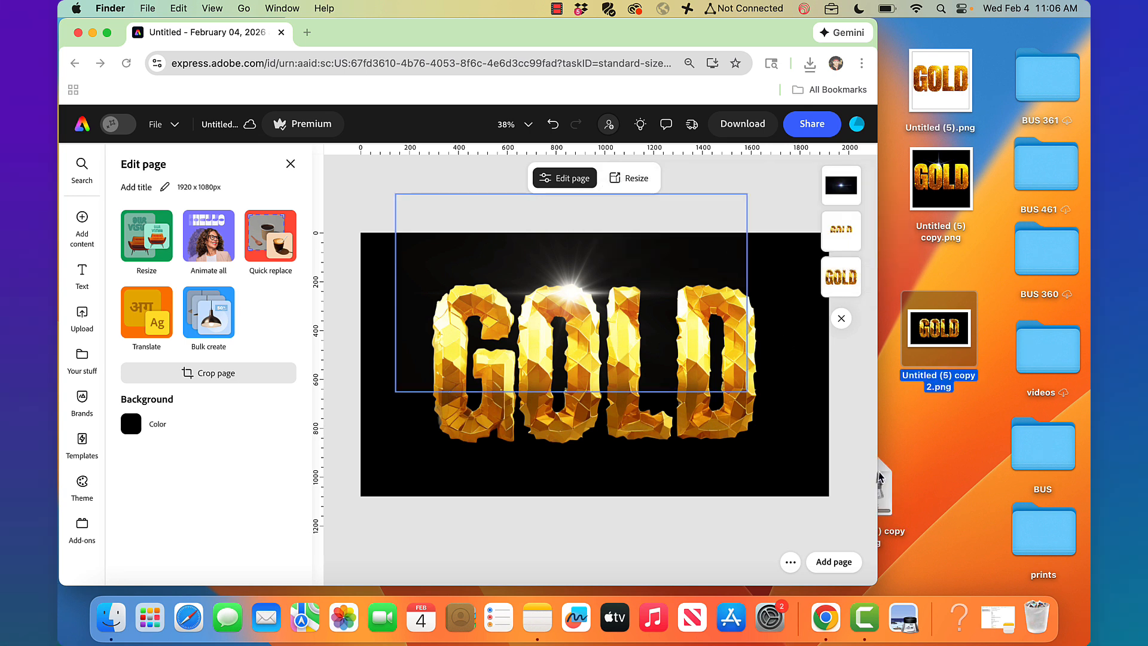
left_click_drag(885, 484, 966, 467)
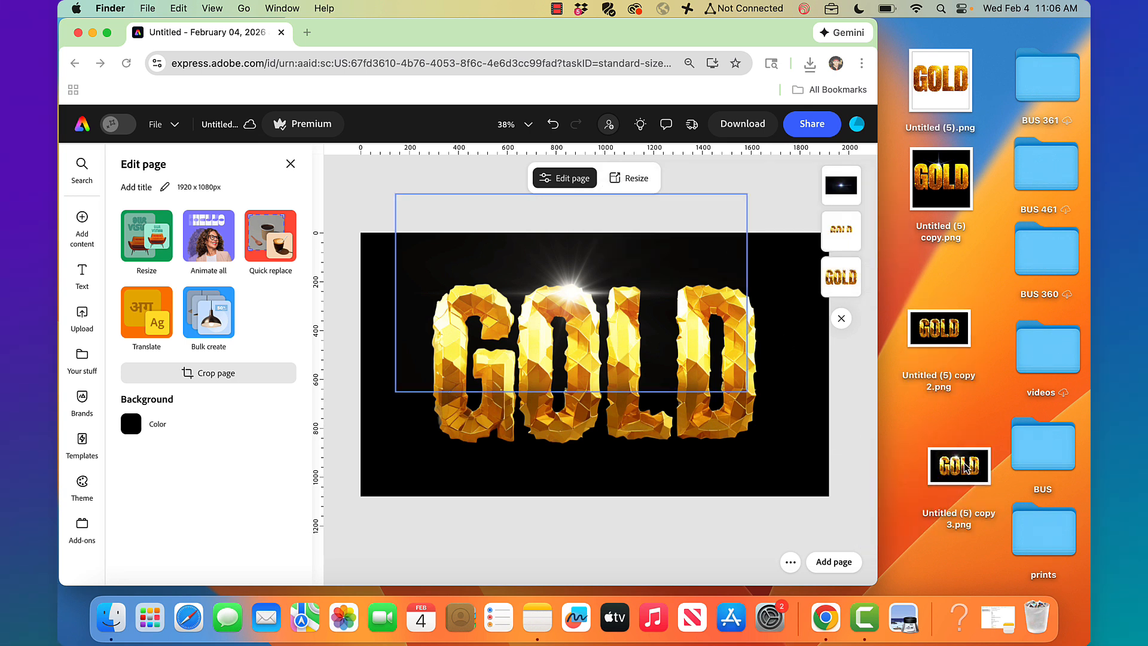
Add a same-size second page, drop the GOLD PNG onto it, and remove its black background
left_click(830, 558)
left_click(832, 562)
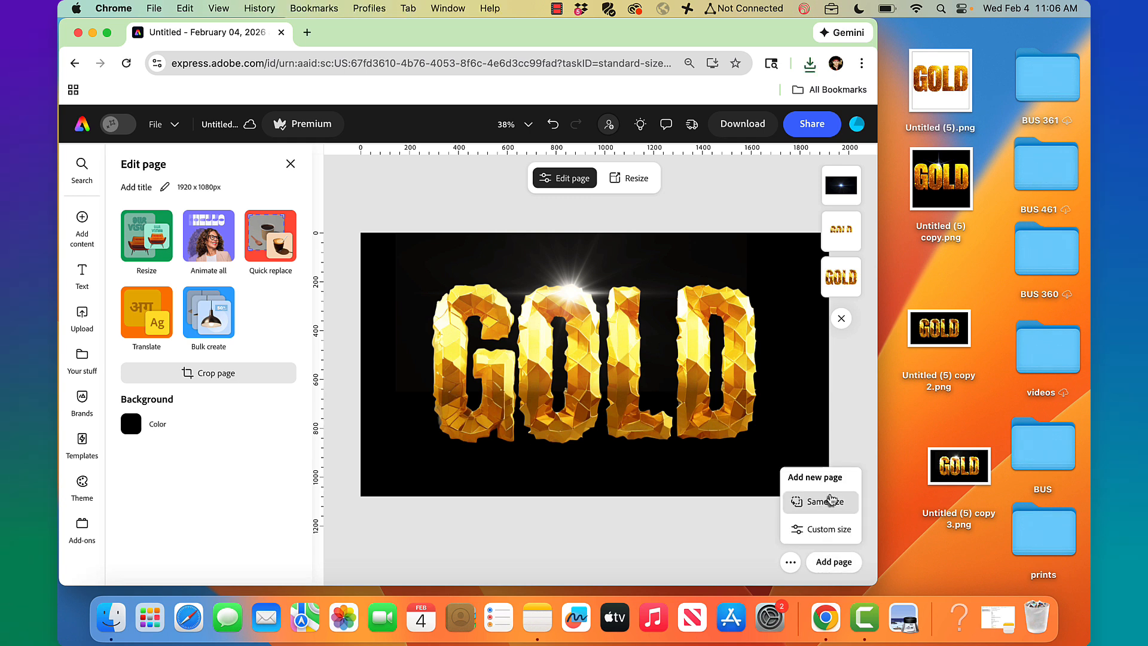
left_click(826, 502)
left_click_drag(959, 466, 590, 318)
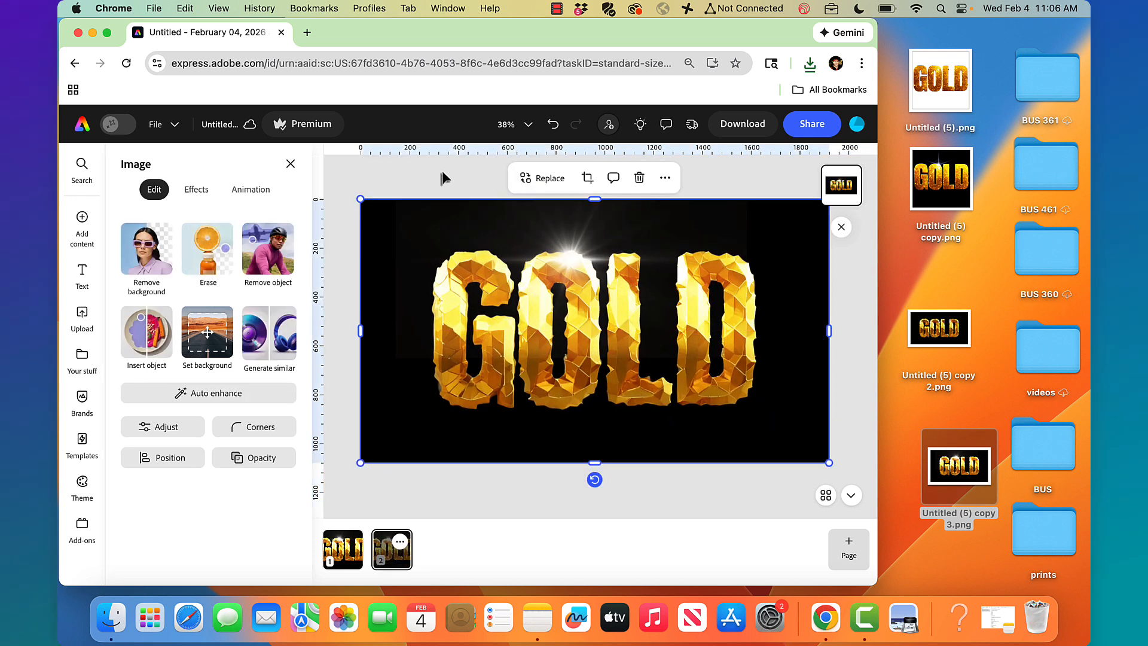
left_click(165, 249)
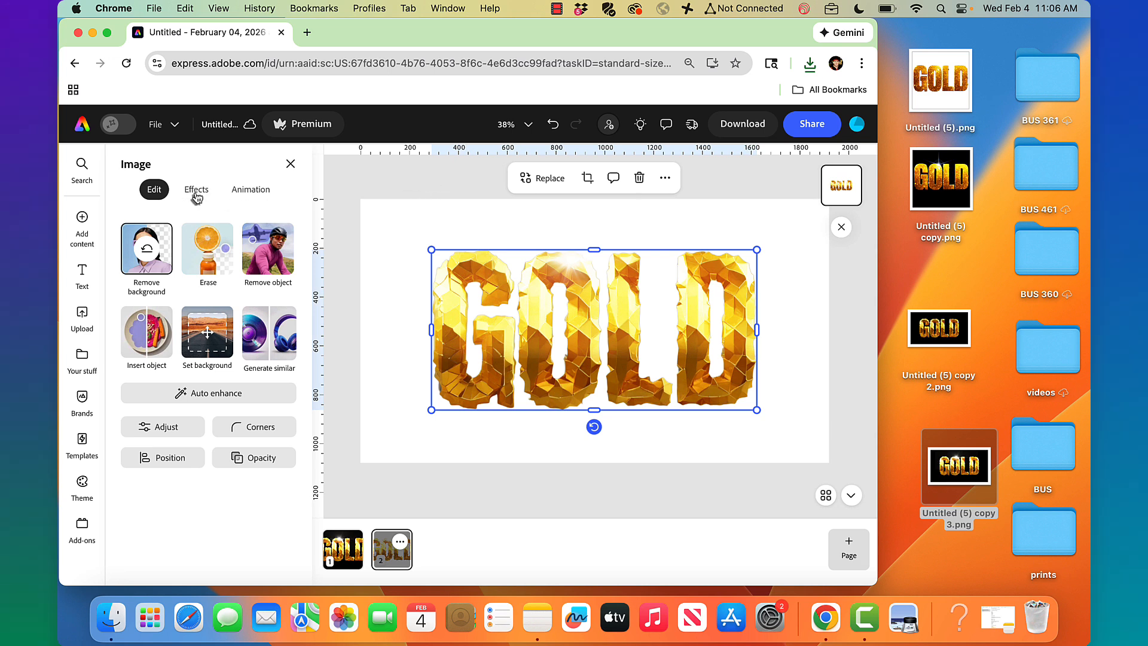
Search the stock Photos library for 'mountain river'
left_click(87, 218)
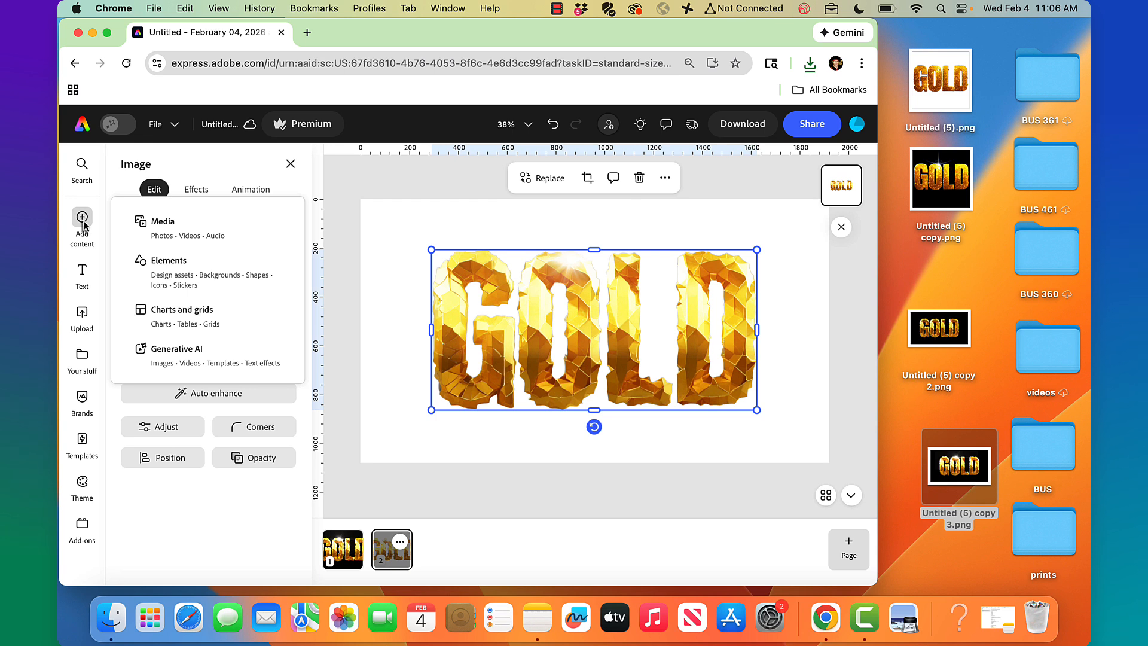
left_click(160, 228)
left_click(172, 290)
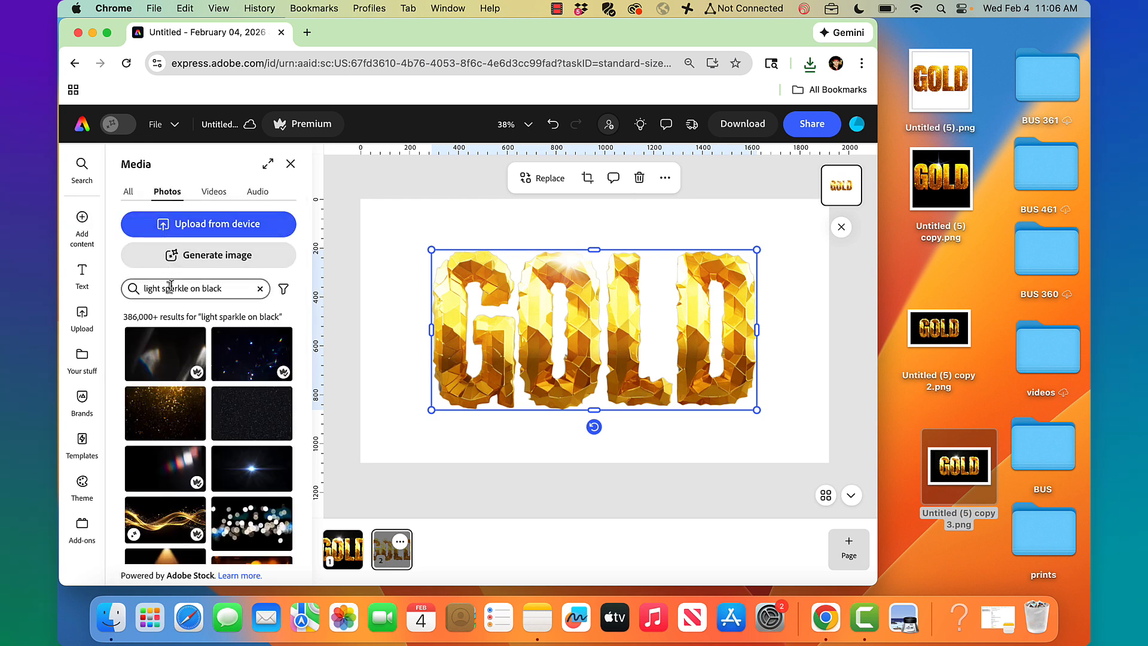
type("mount")
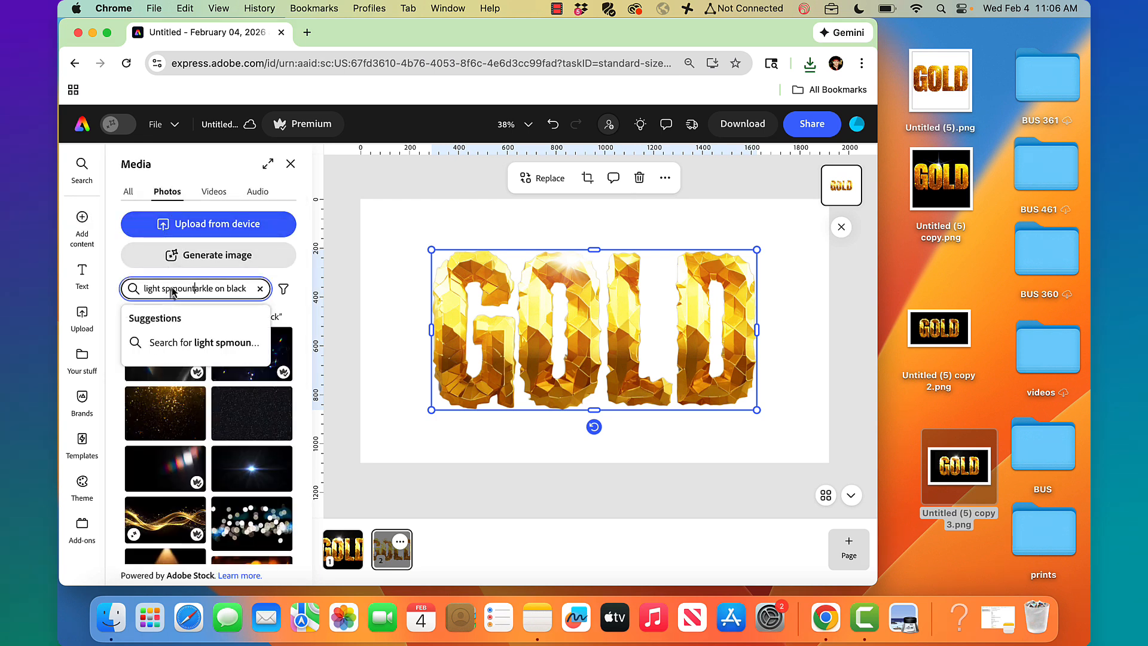
left_click(260, 290)
type("mou")
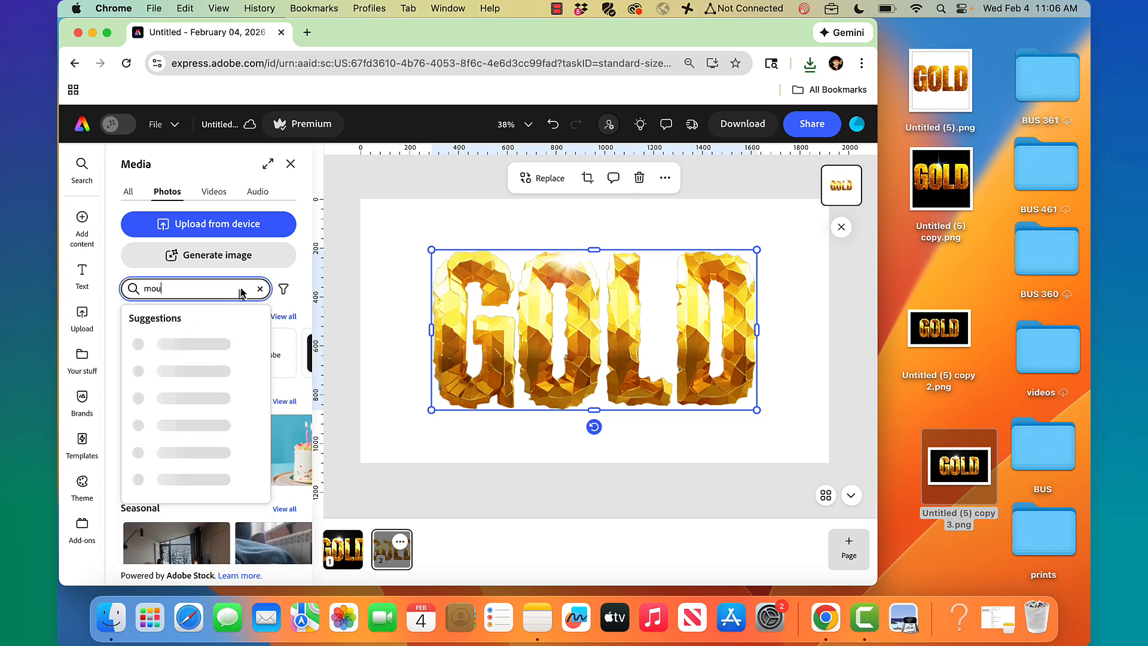
type("ntain river")
key("Return")
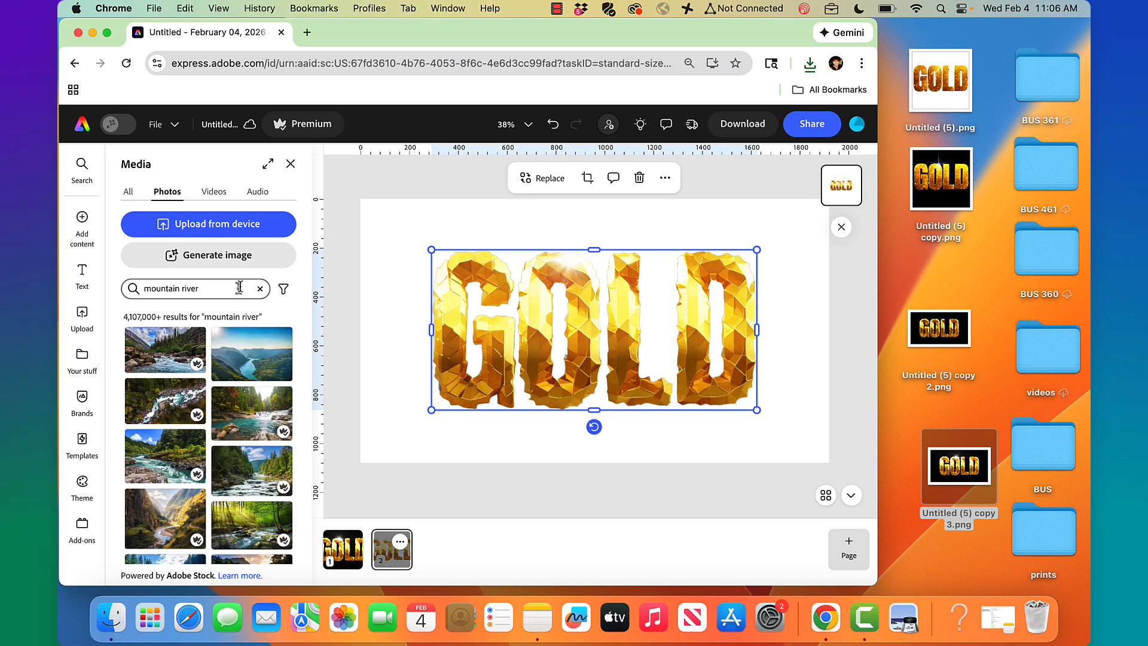
Insert a mountain river photo and set it as the page 2 background
scroll(220, 424, "down", 3)
scroll(220, 423, "down", 5)
scroll(219, 423, "up", 3)
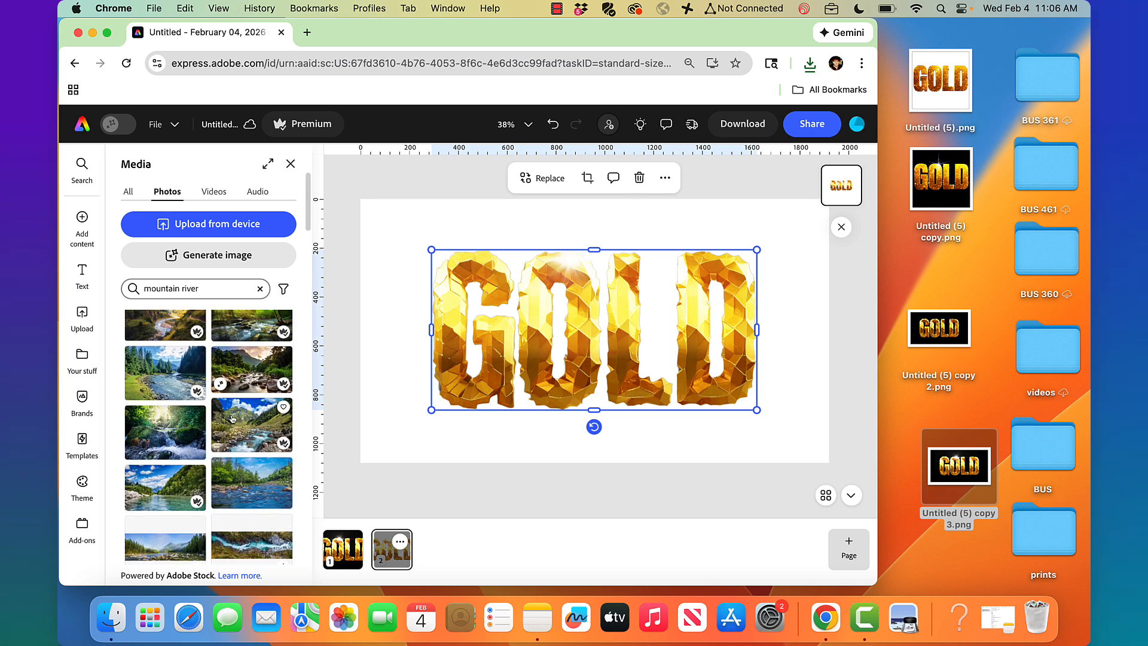
left_click(232, 418)
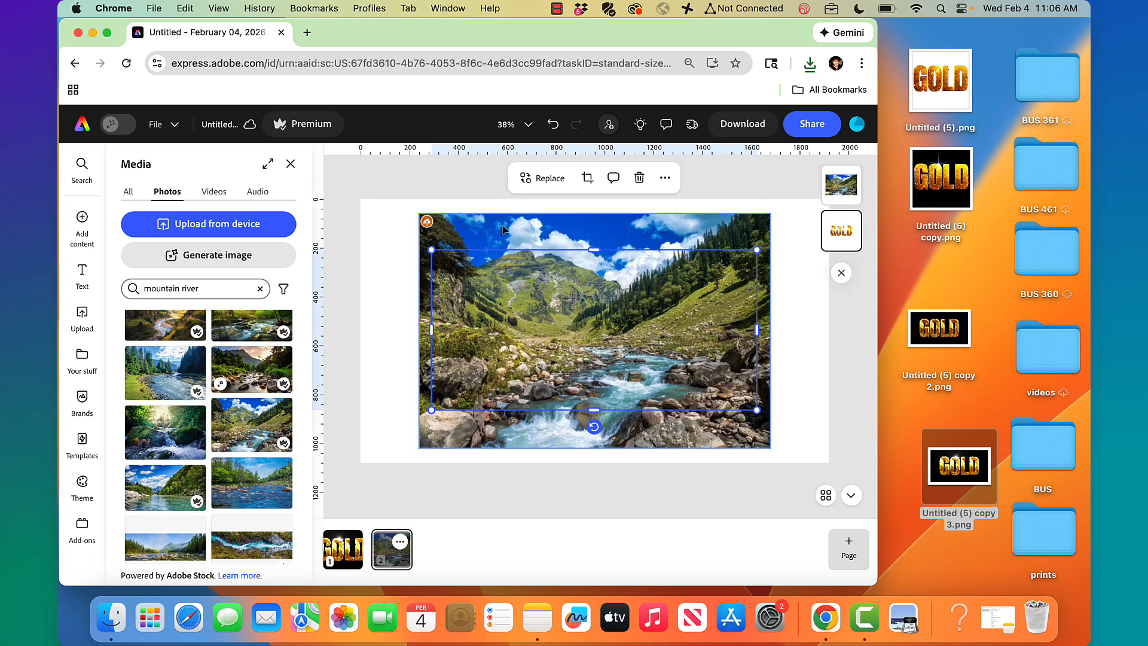
left_click(472, 234)
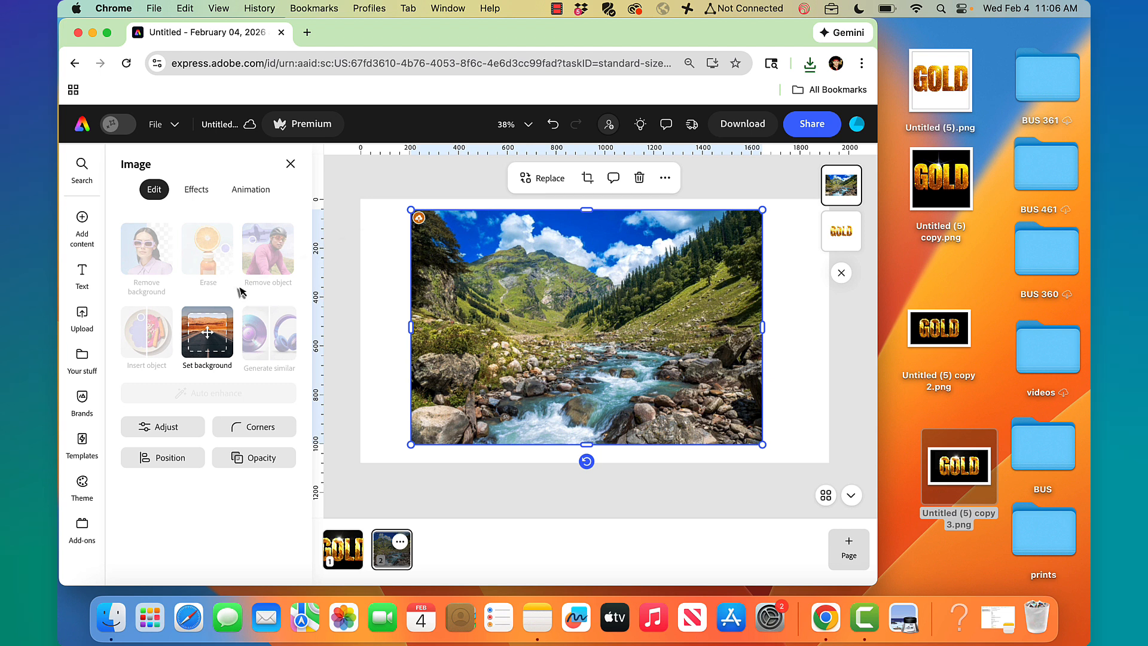
left_click(209, 341)
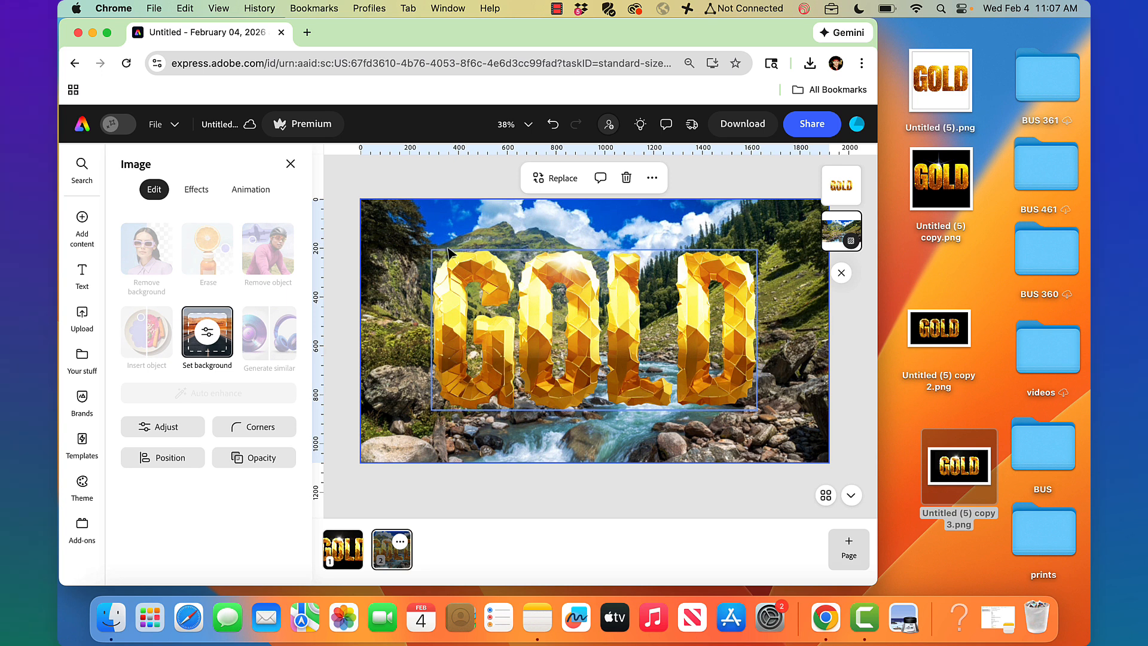
left_click(441, 172)
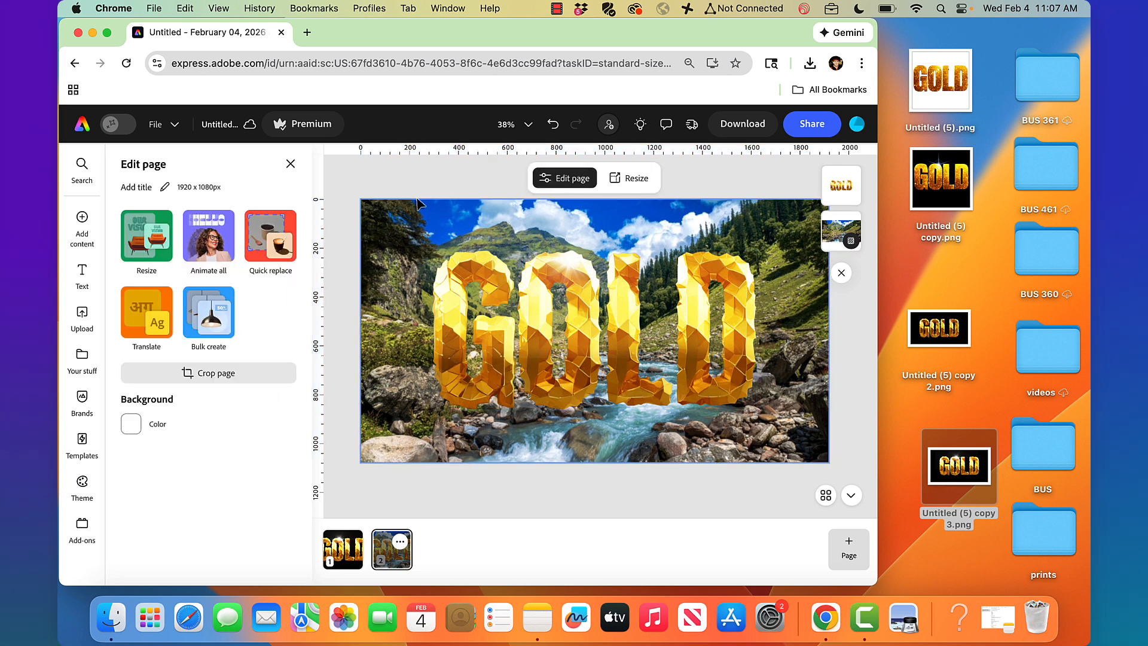
Search Photos for 'light sparkle on black' and add the blue lens-flare photo
left_click(82, 218)
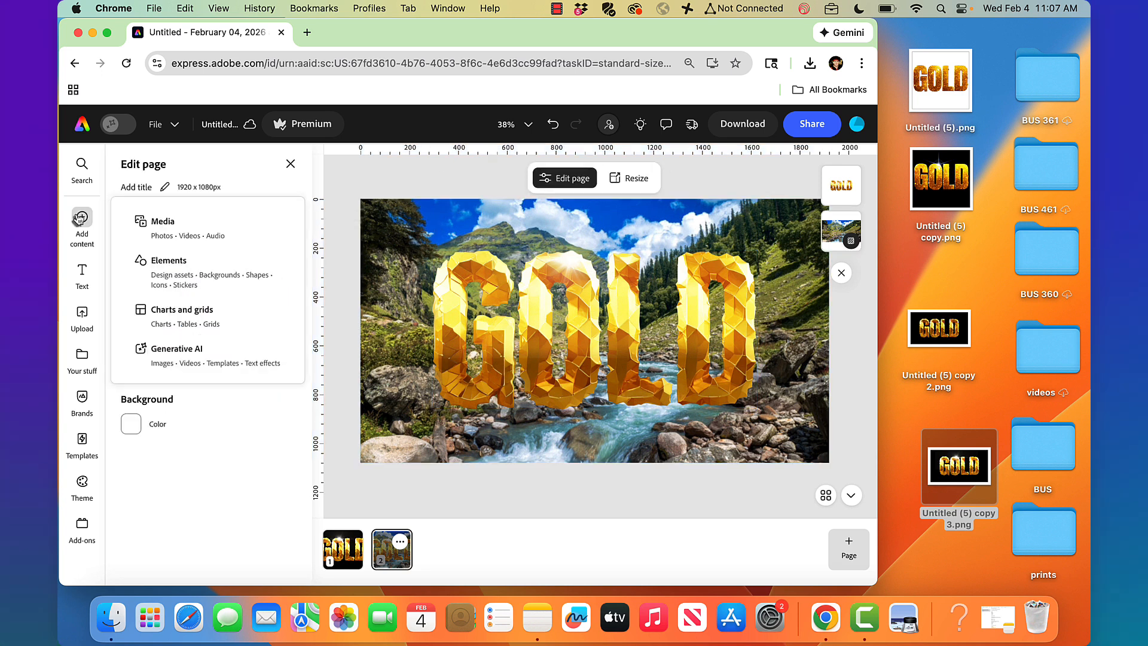
left_click(157, 224)
left_click(167, 290)
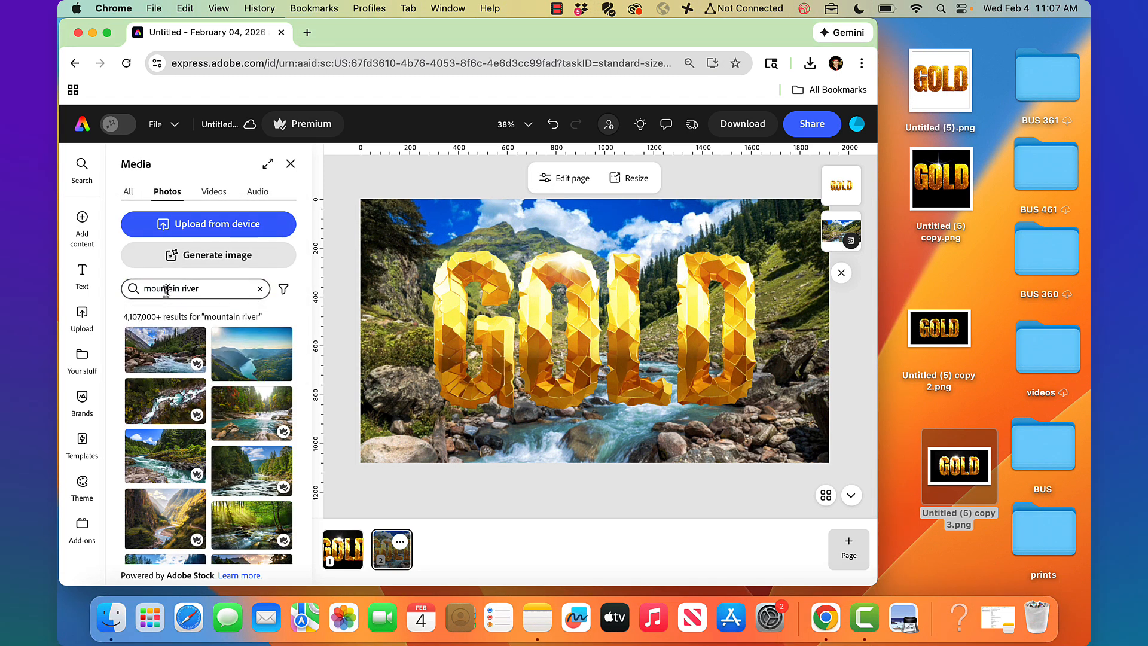
left_click(261, 288)
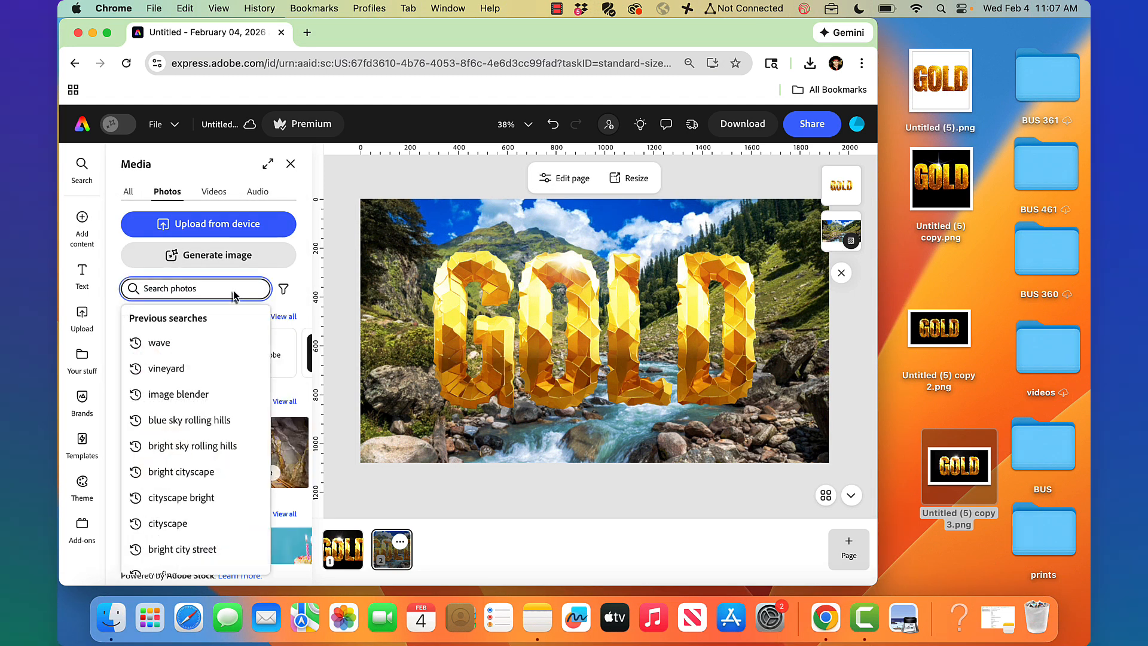
type("light sparkle on black")
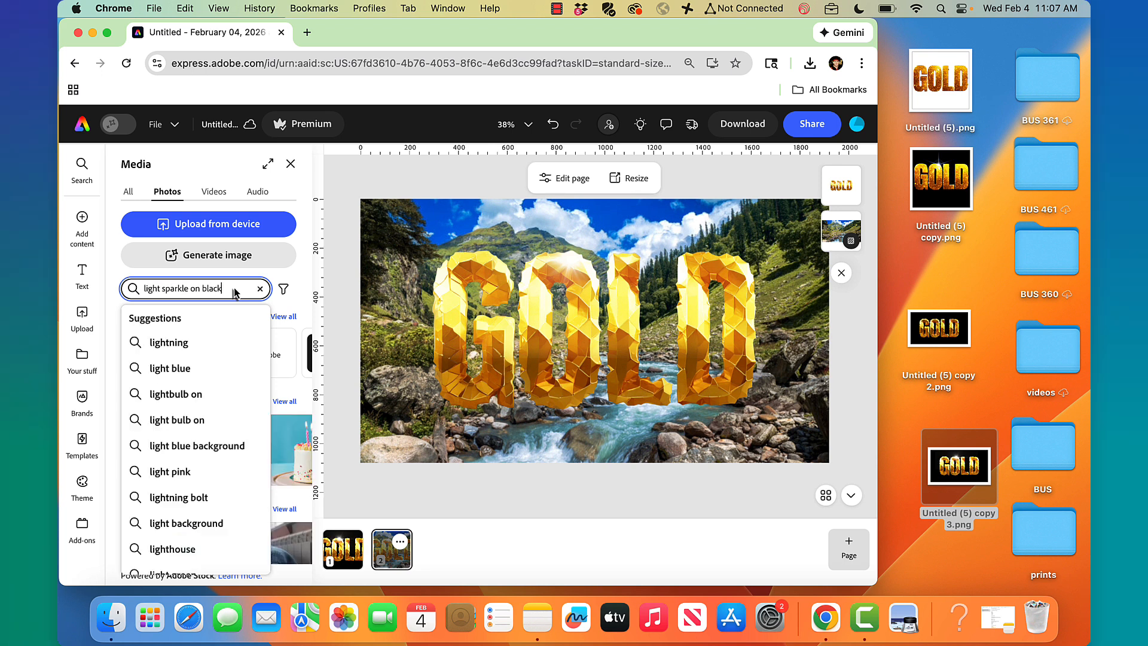
key("Return")
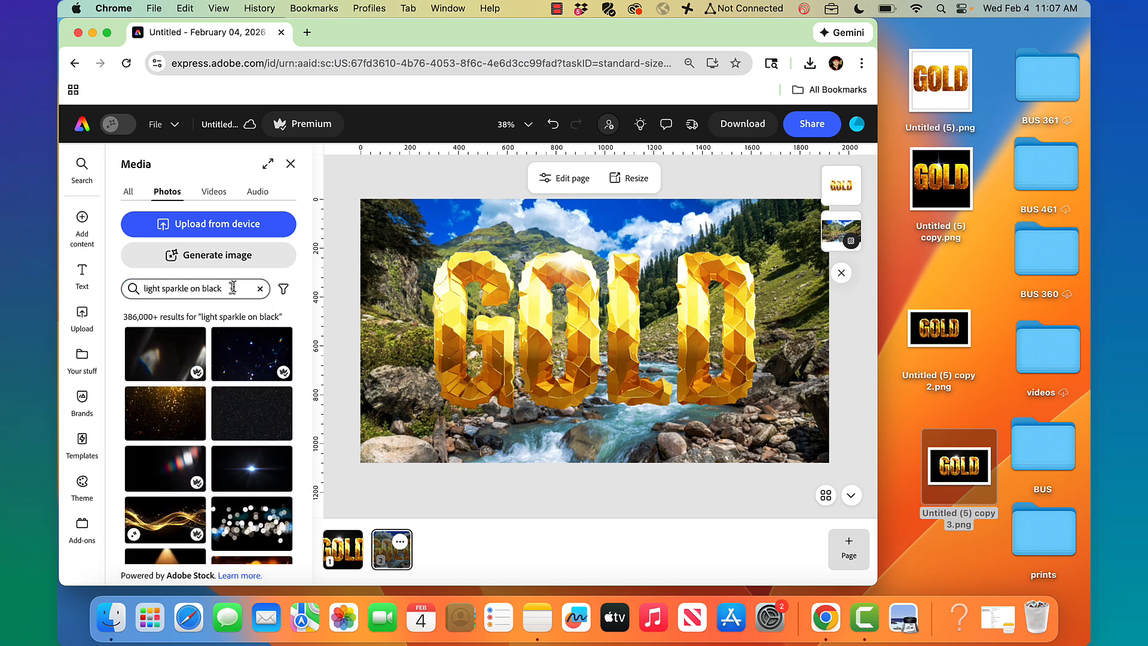
left_click(264, 489)
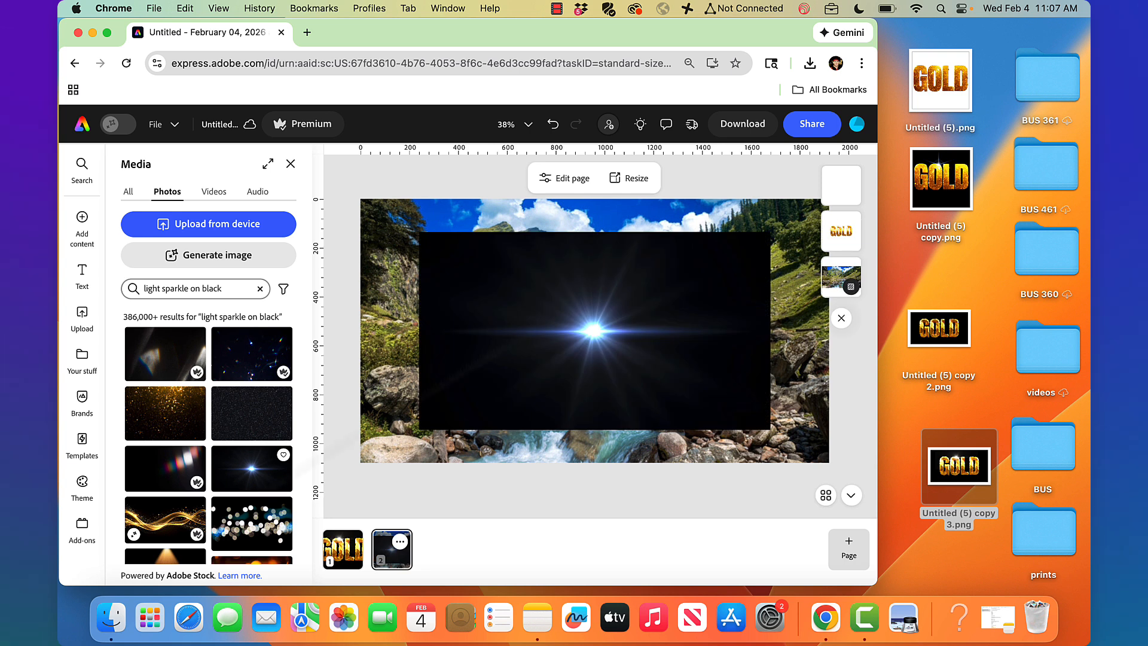
Give the sparkle Screen blend and Grayscale tone, then move it atop the L
left_click(541, 295)
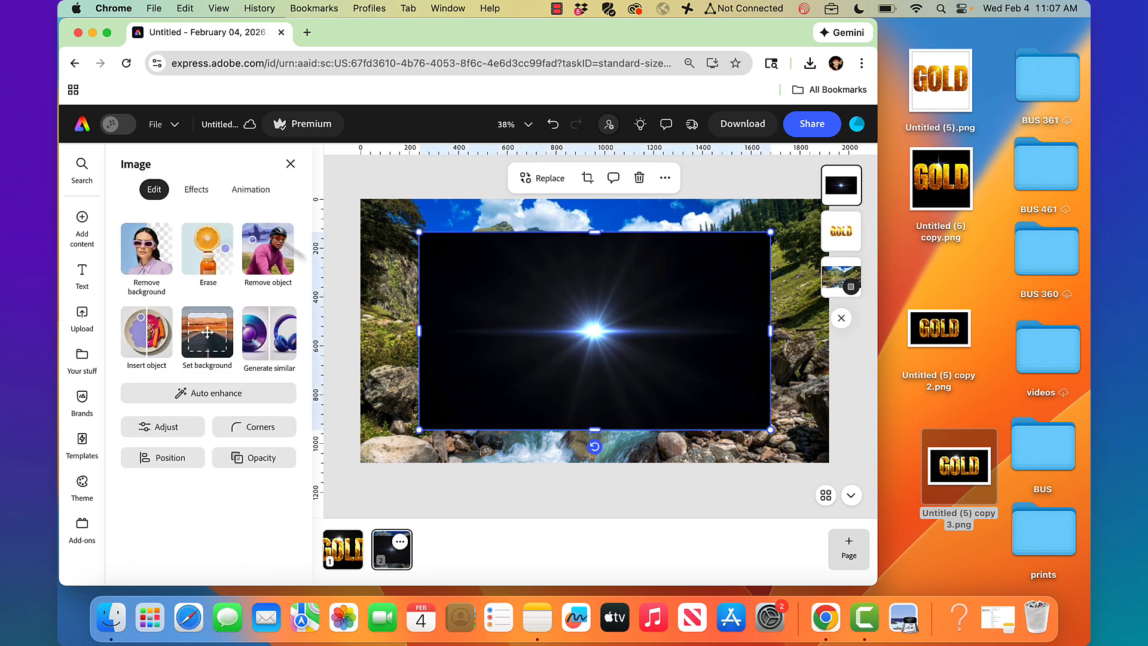
left_click(255, 458)
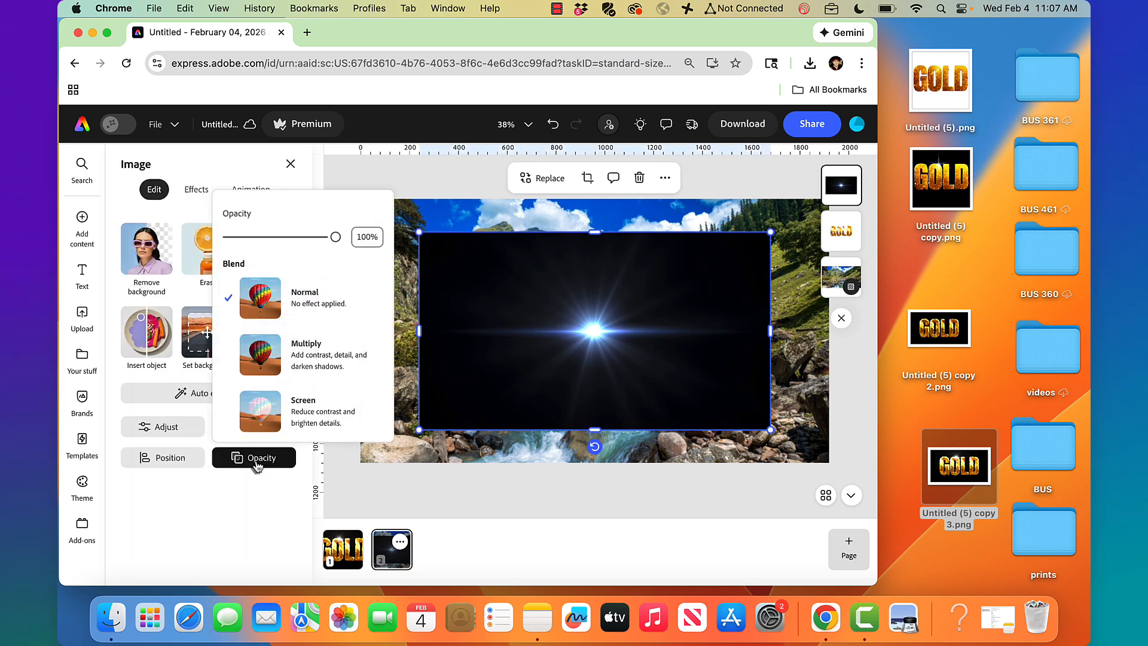
left_click(271, 424)
left_click(248, 175)
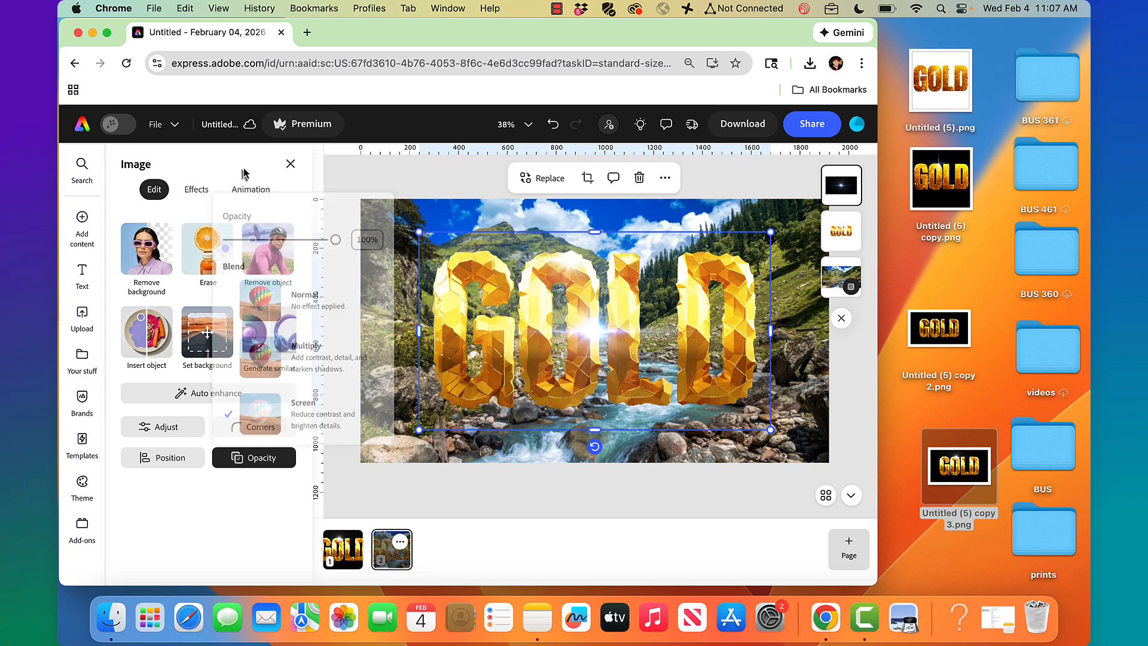
left_click(197, 191)
left_click(210, 422)
left_click_drag(598, 331, 696, 257)
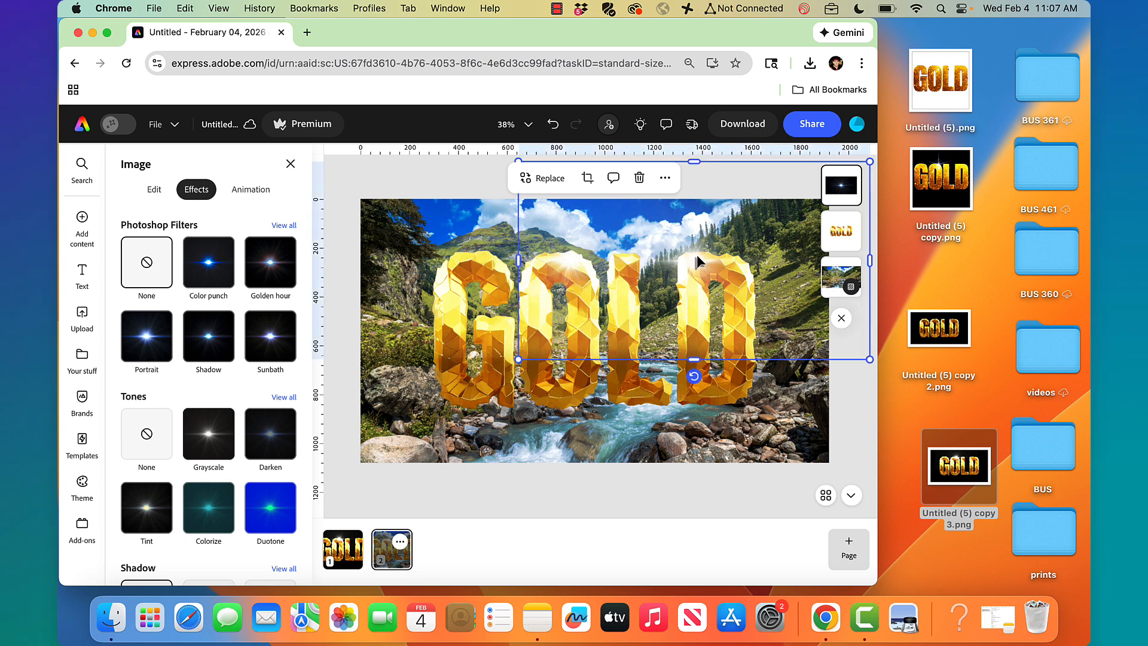
Select the mountain-river background layer and lock it from the More menu
left_click(454, 175)
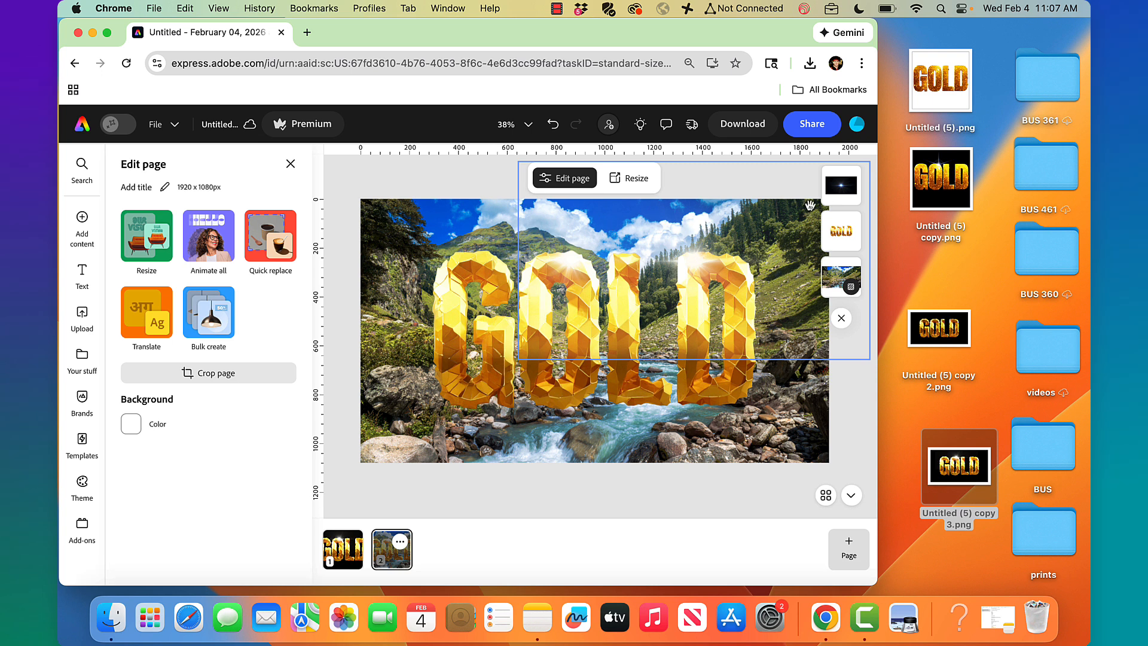
left_click(847, 205)
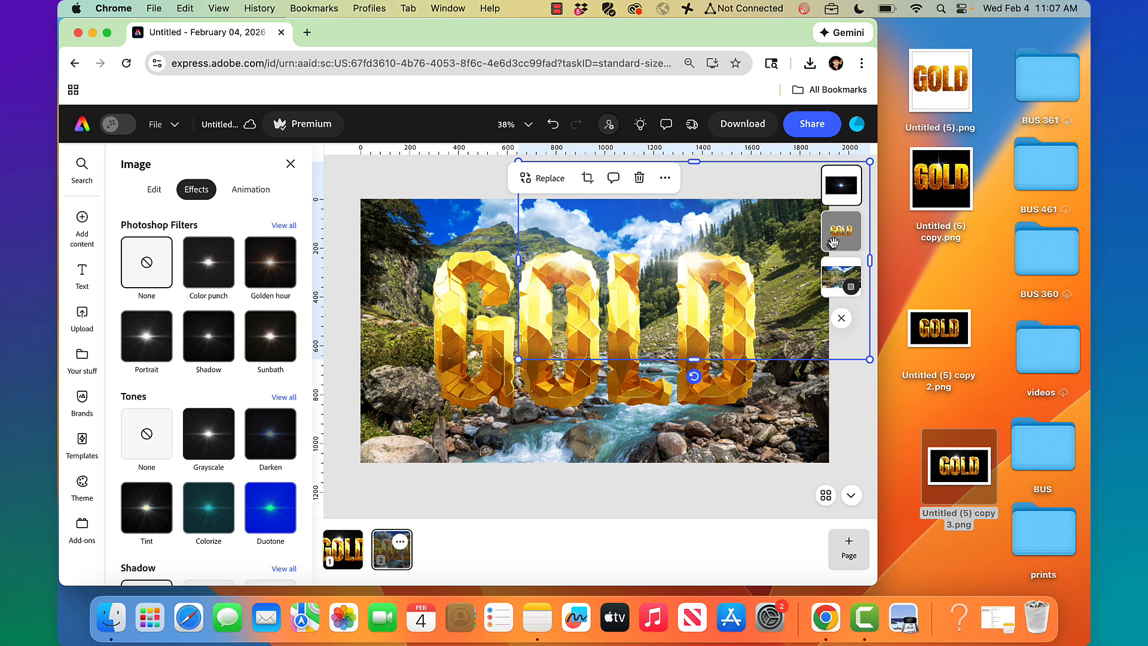
left_click(861, 414)
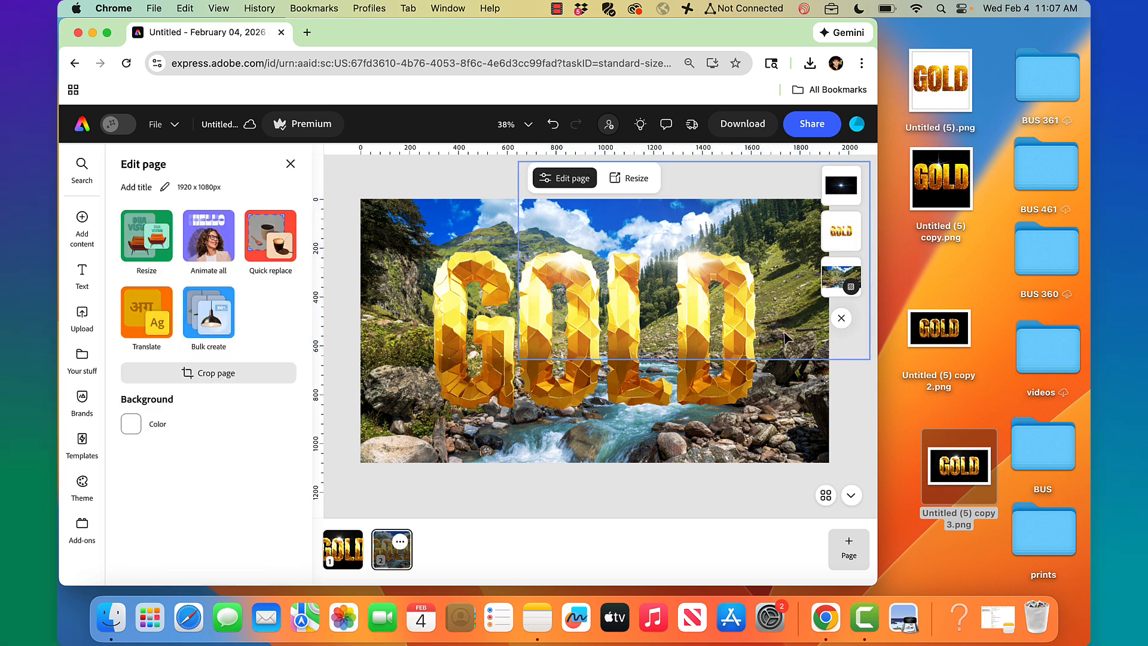
left_click(720, 378)
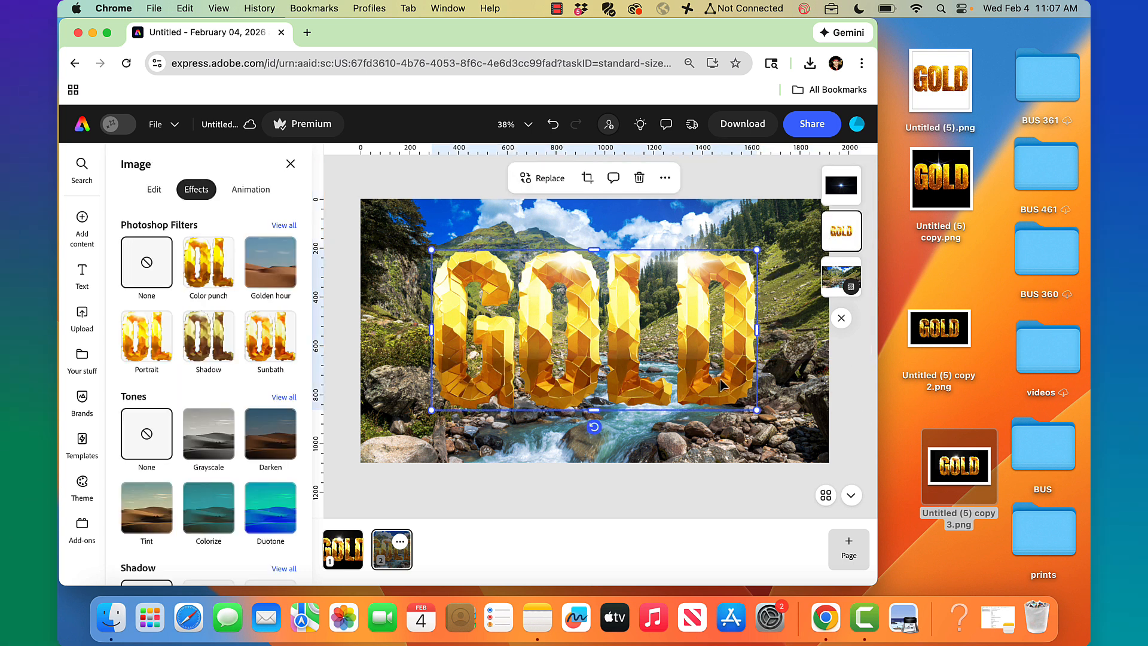
left_click(845, 202)
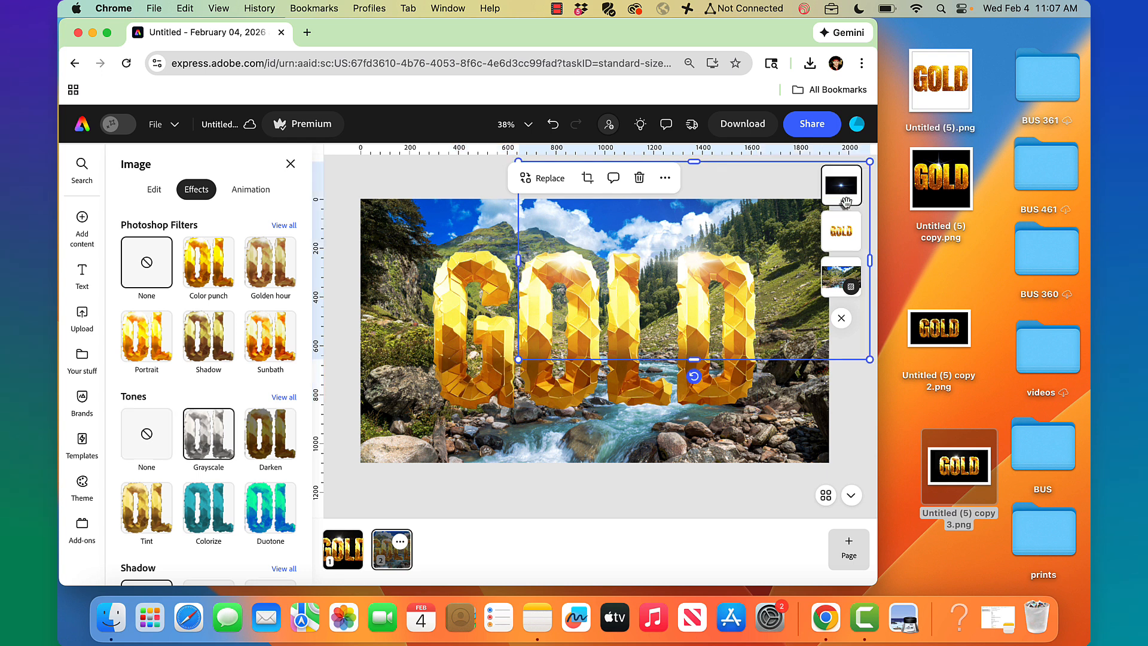
left_click(842, 230)
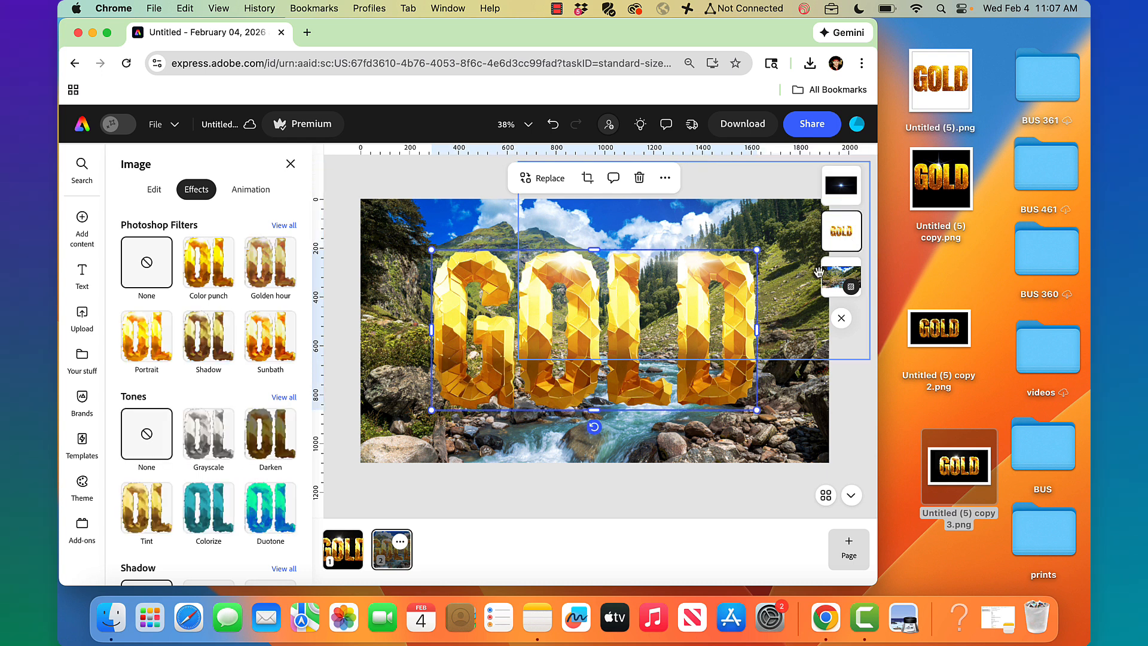
left_click(838, 280)
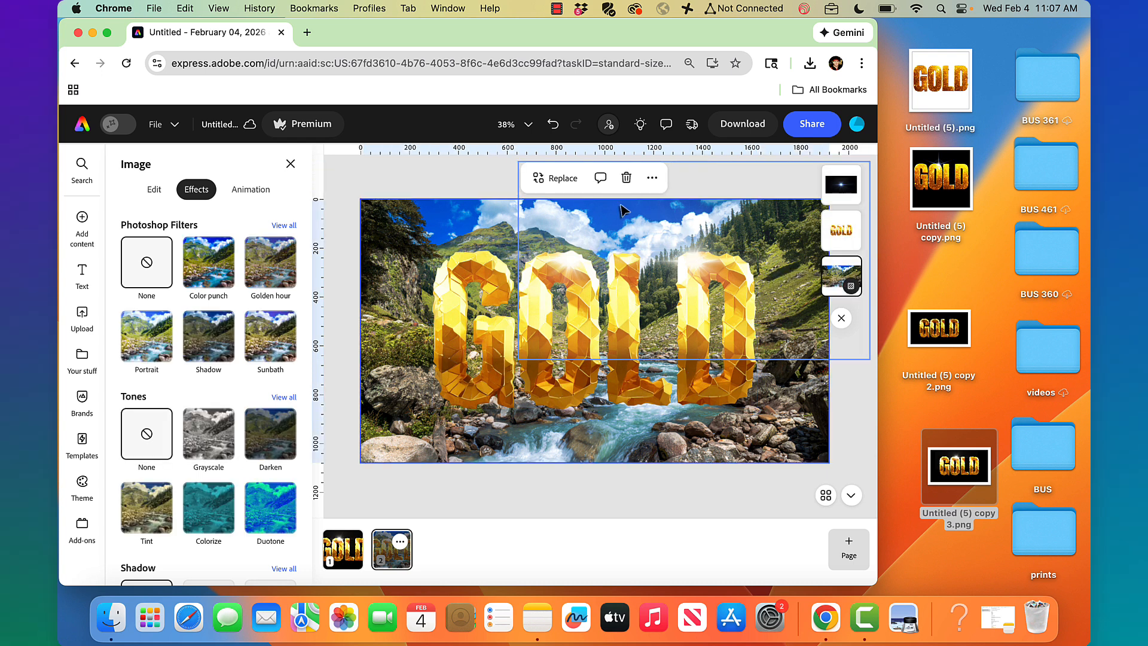
left_click(651, 178)
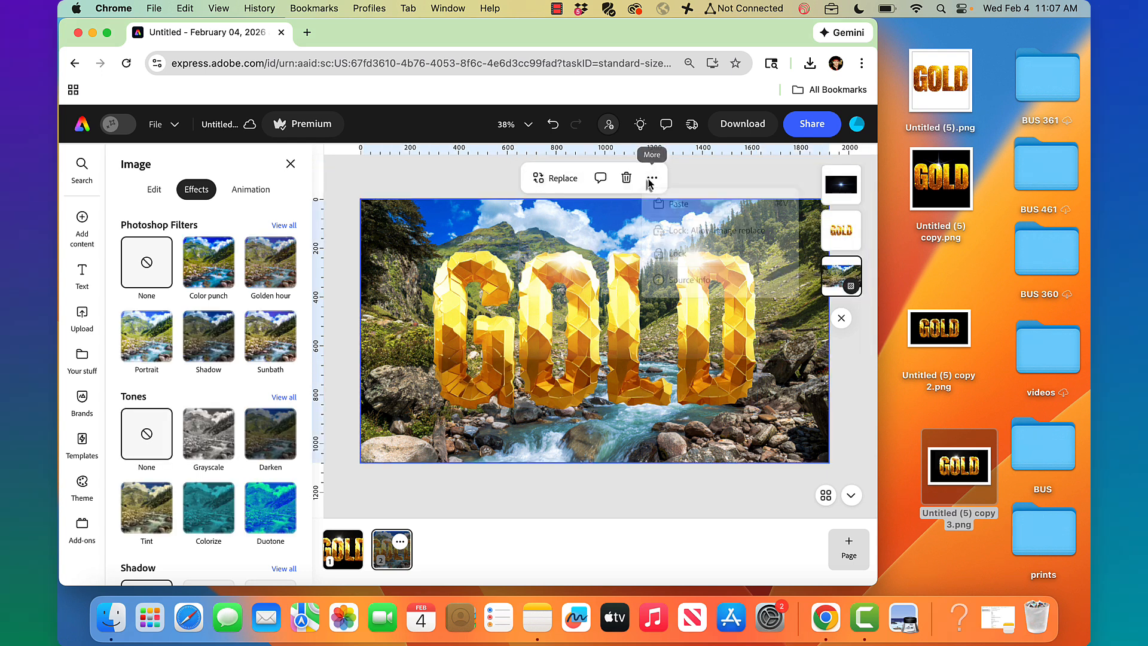
left_click(673, 252)
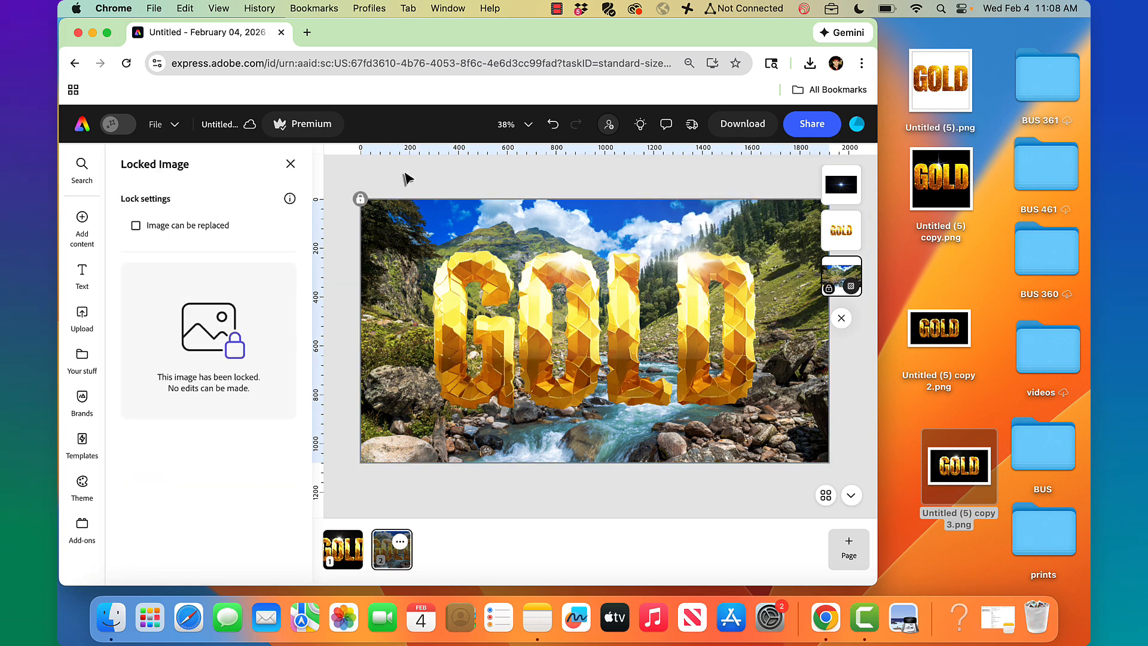
left_click_drag(388, 168, 869, 411)
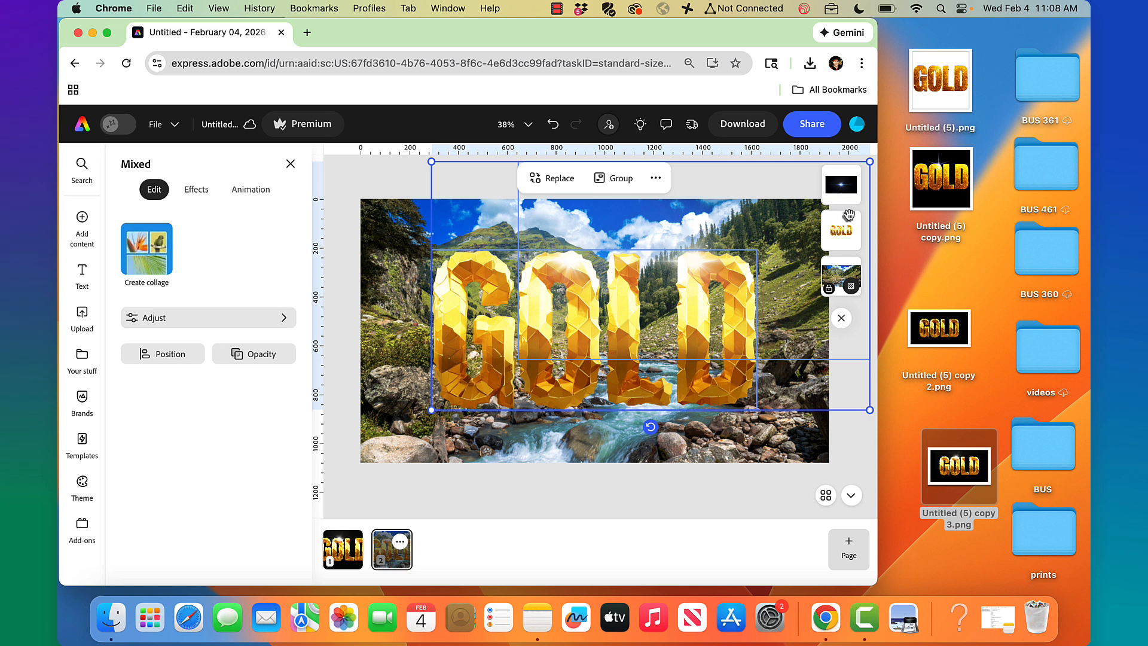
Group the GOLD lettering with the sparkle
left_click(616, 178)
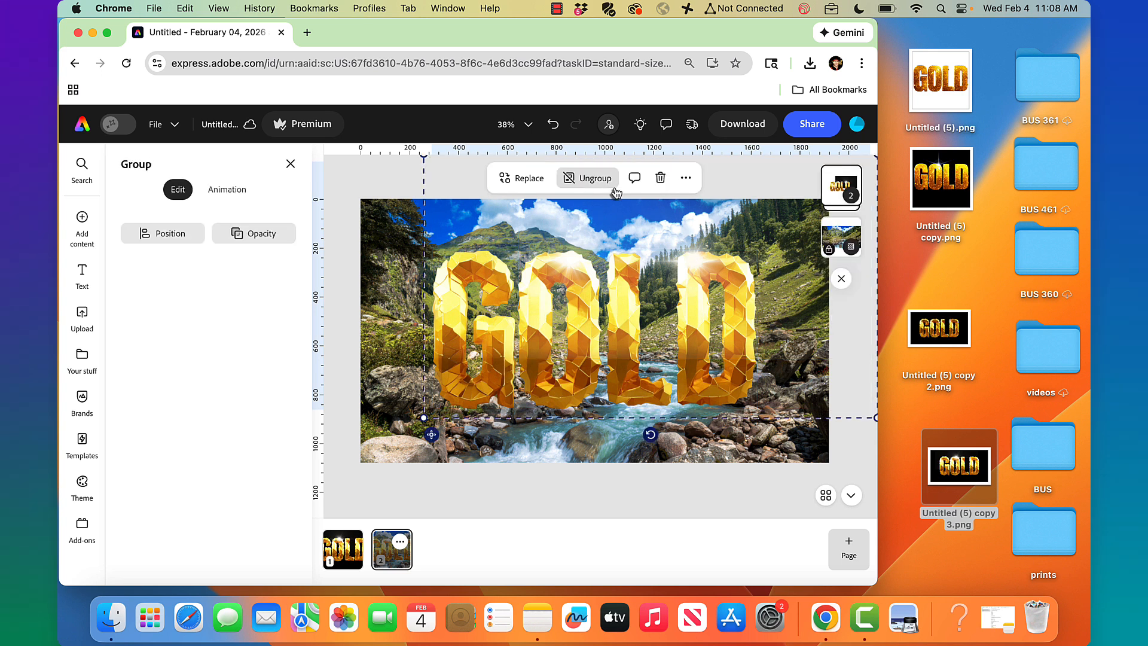
left_click(356, 182)
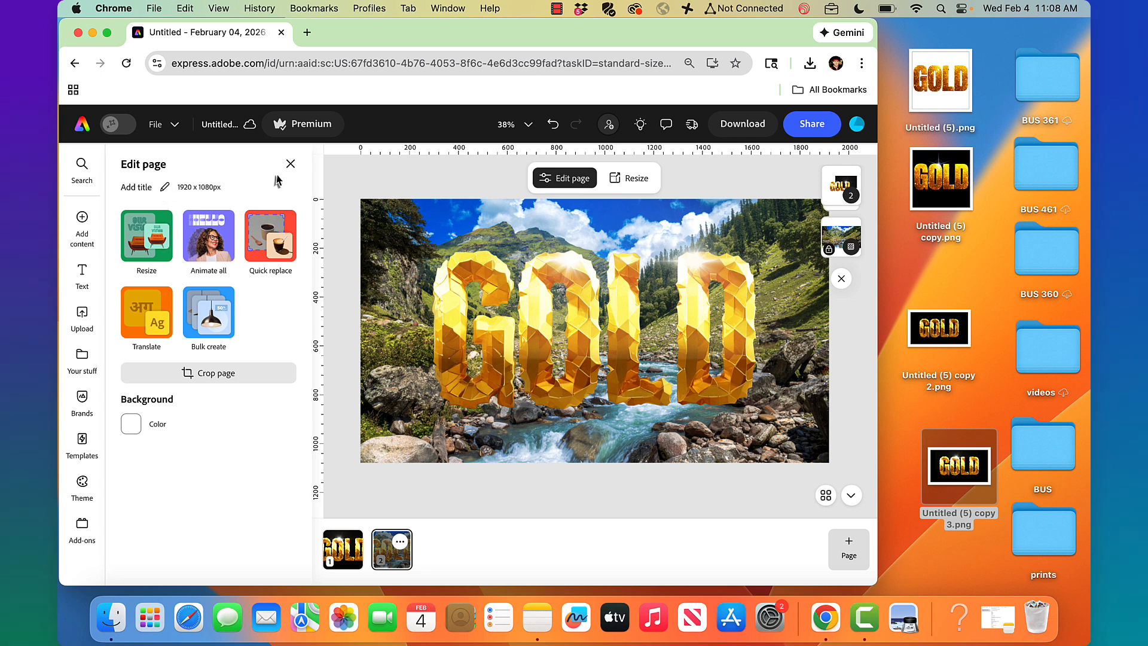
left_click(290, 164)
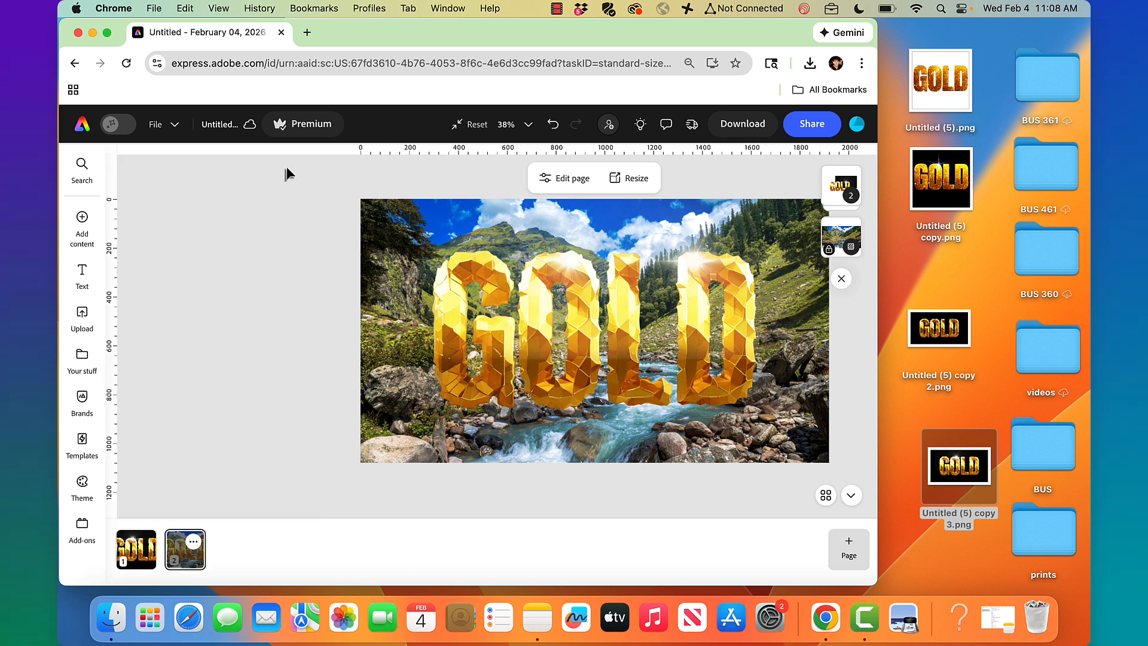
Give the GOLD lettering a looping Blinking visibility animation
left_click(601, 323)
left_click(251, 189)
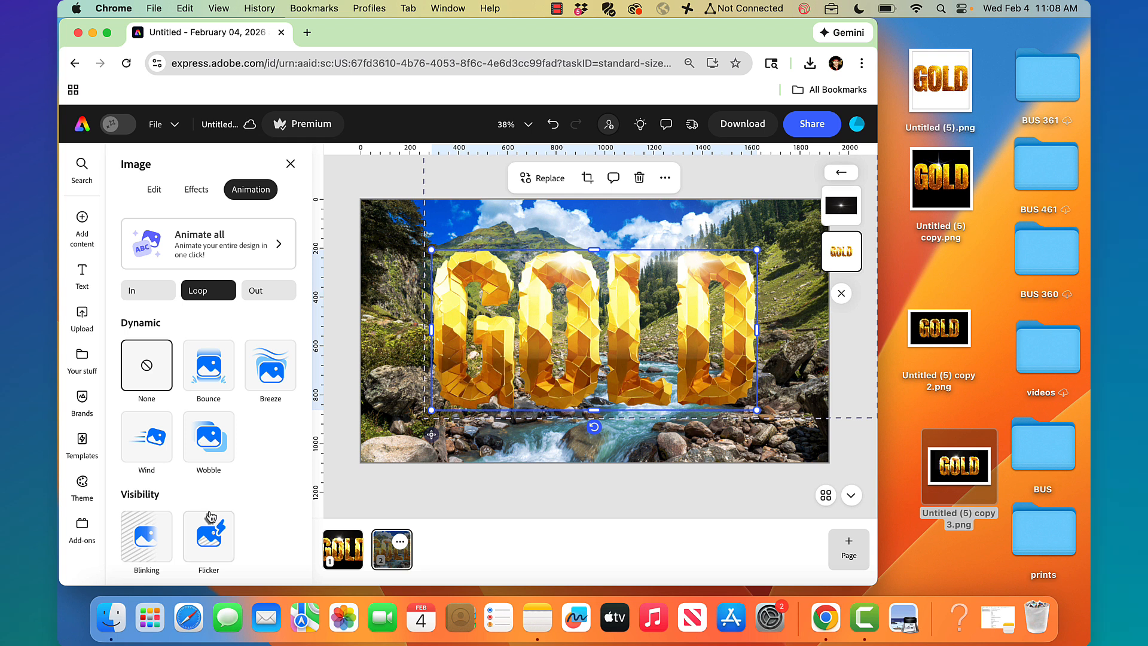
left_click(210, 519)
left_click(153, 532)
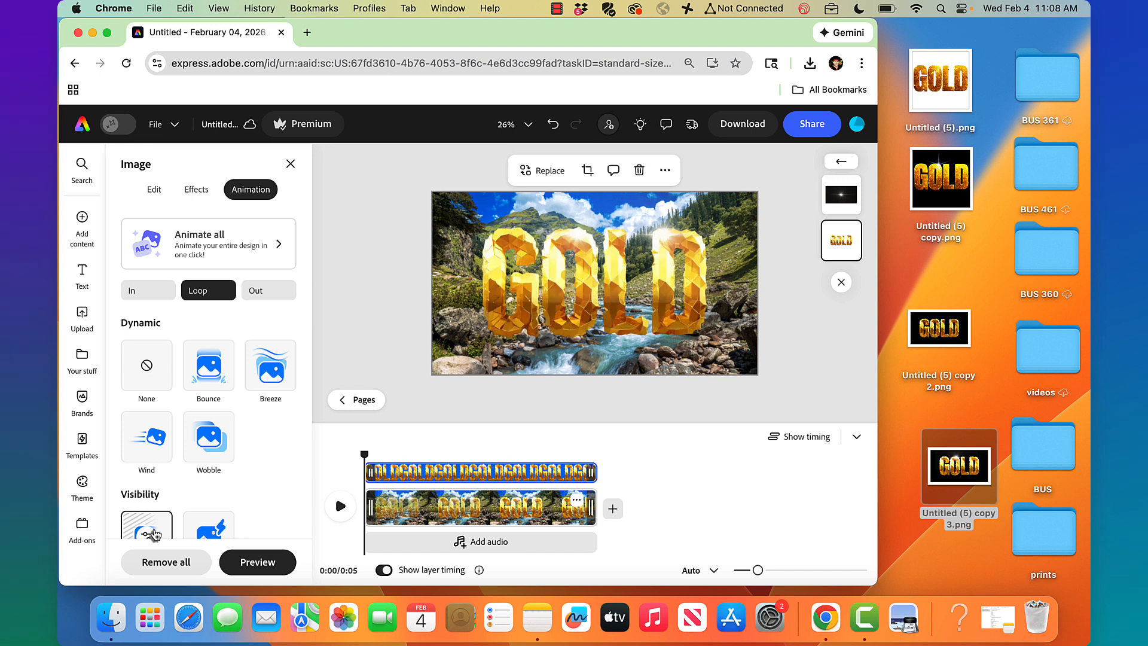
left_click(368, 266)
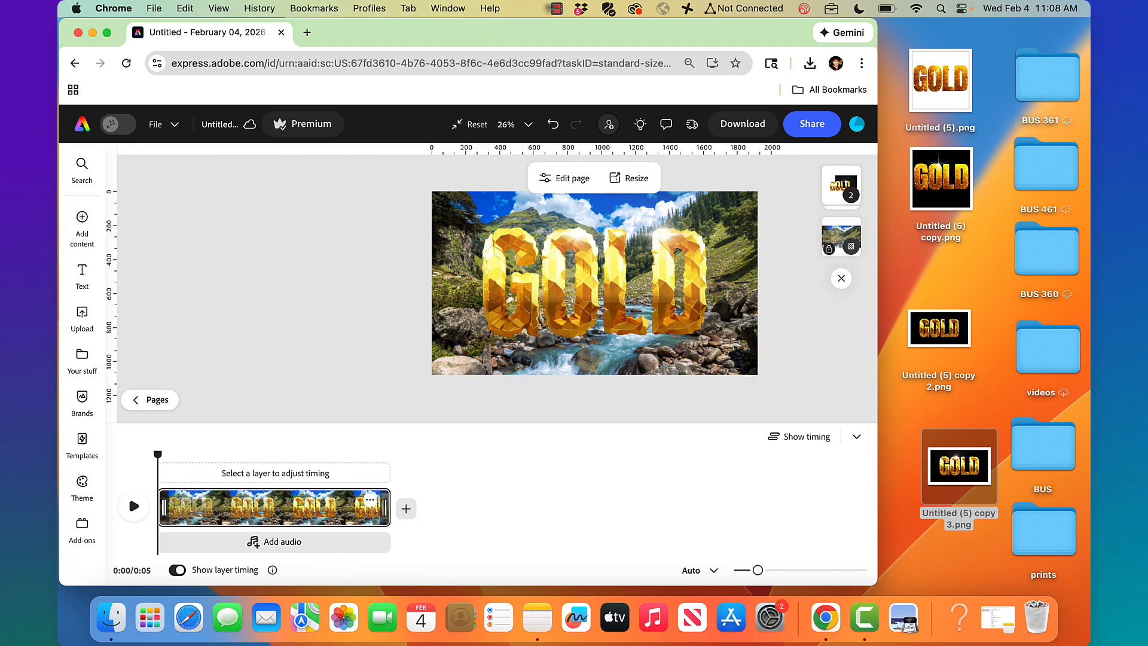